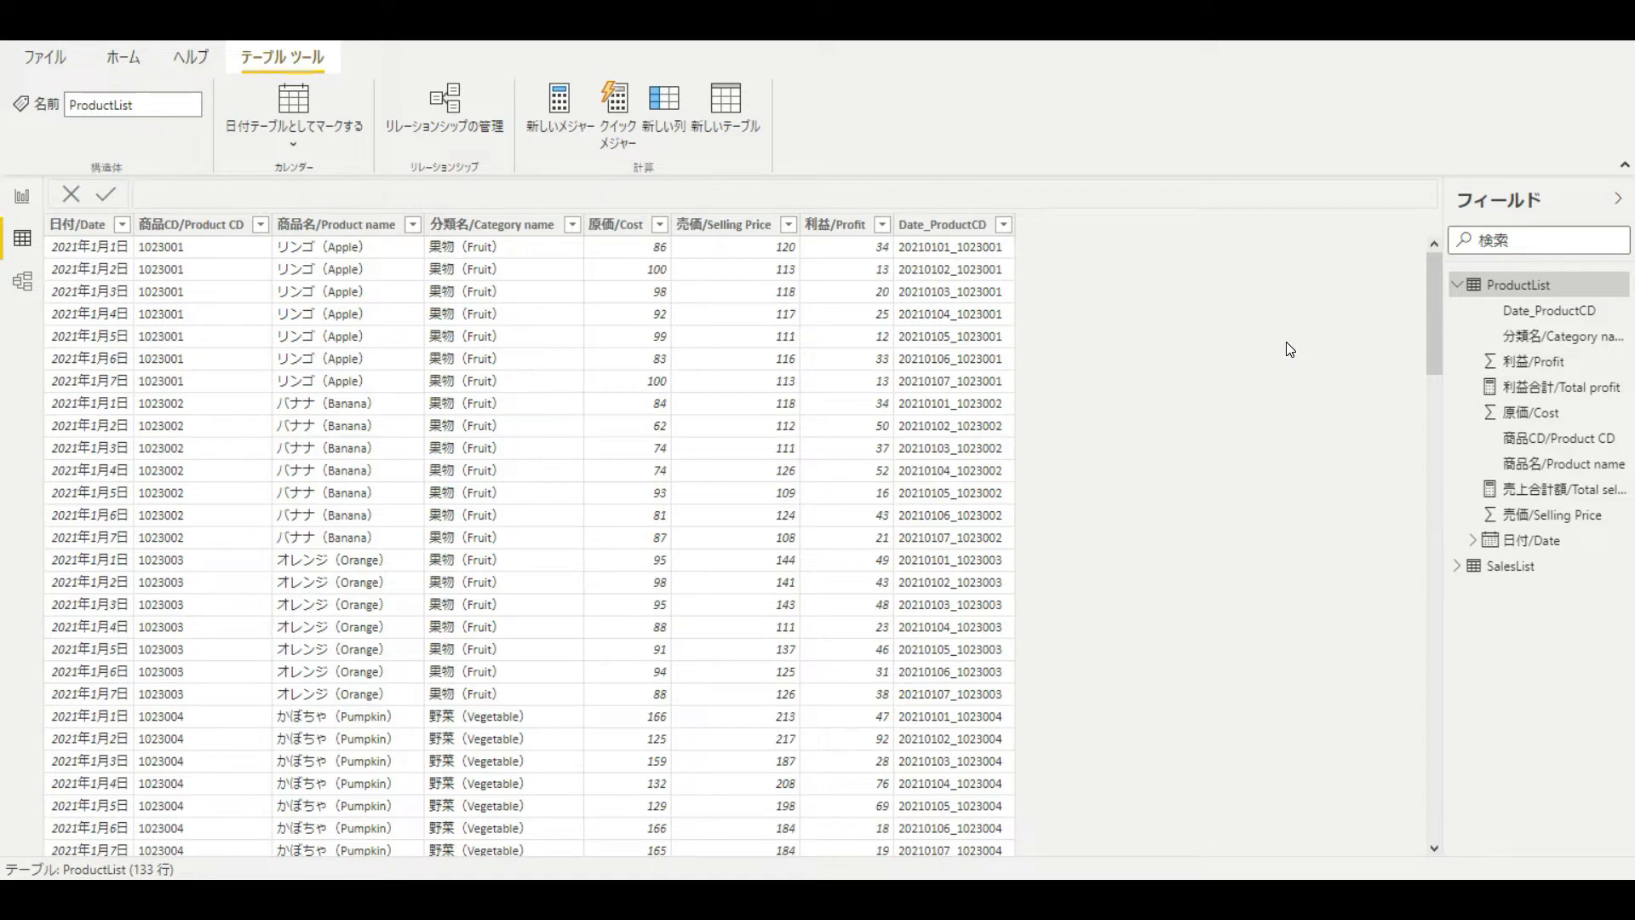
# Step: Add one slicer for 売上日/Date from SalesList and another for 分類名/Category name from ProductList to Page1
pyautogui.click(1510, 565)
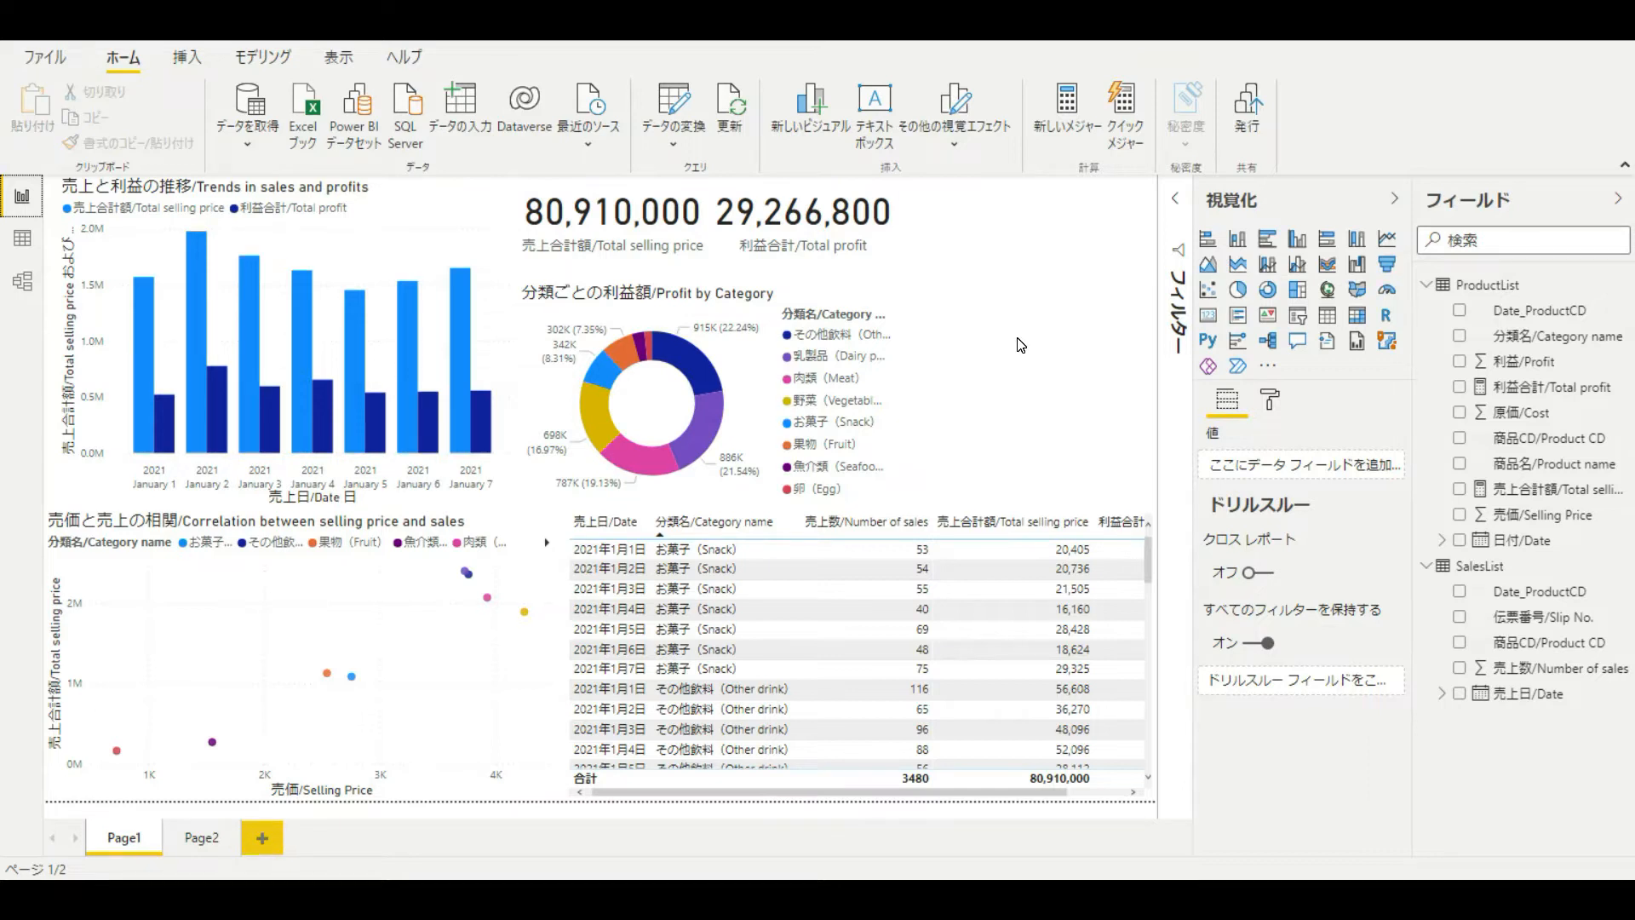
pyautogui.click(1298, 316)
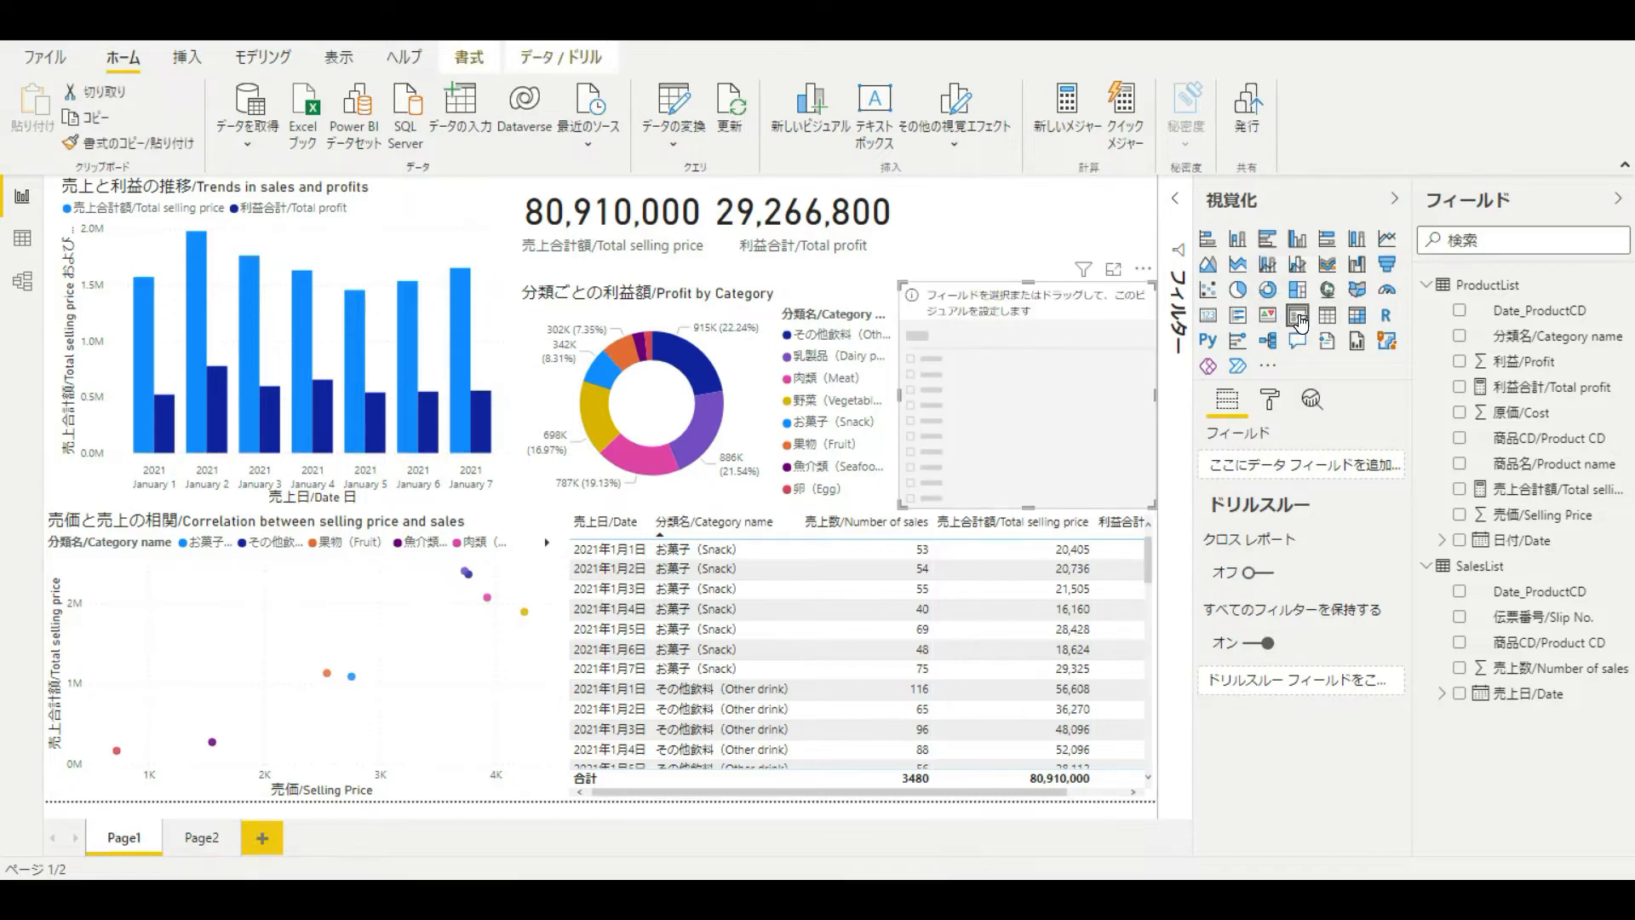
pyautogui.moveTo(1504, 695); pyautogui.dragTo(1252, 471)
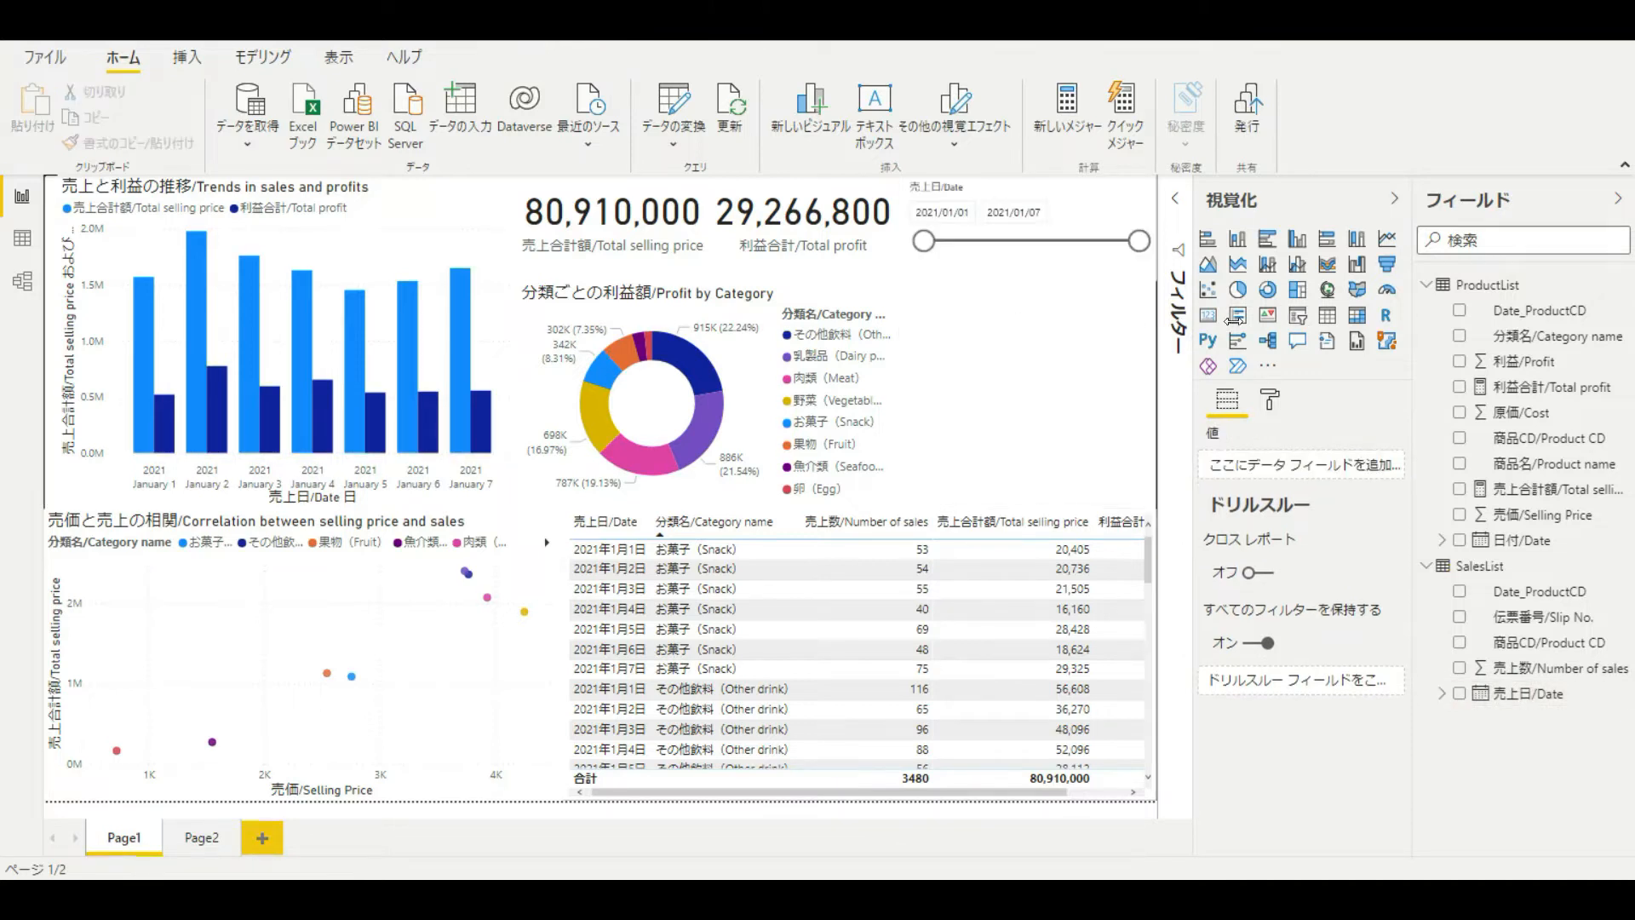
pyautogui.click(1298, 316)
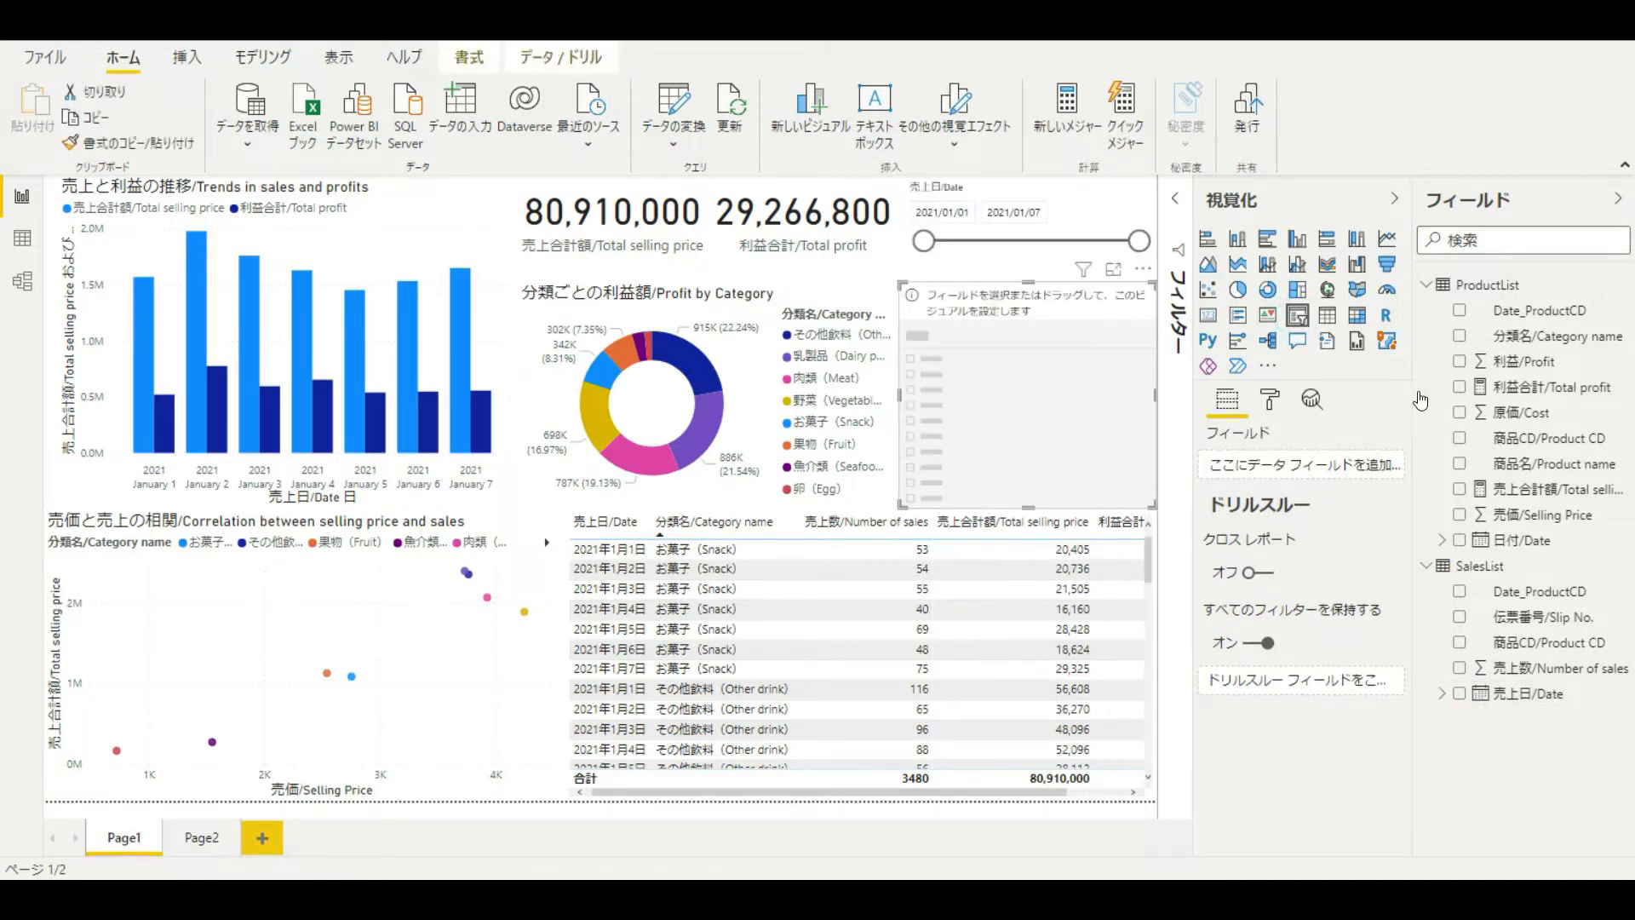
pyautogui.click(1461, 337)
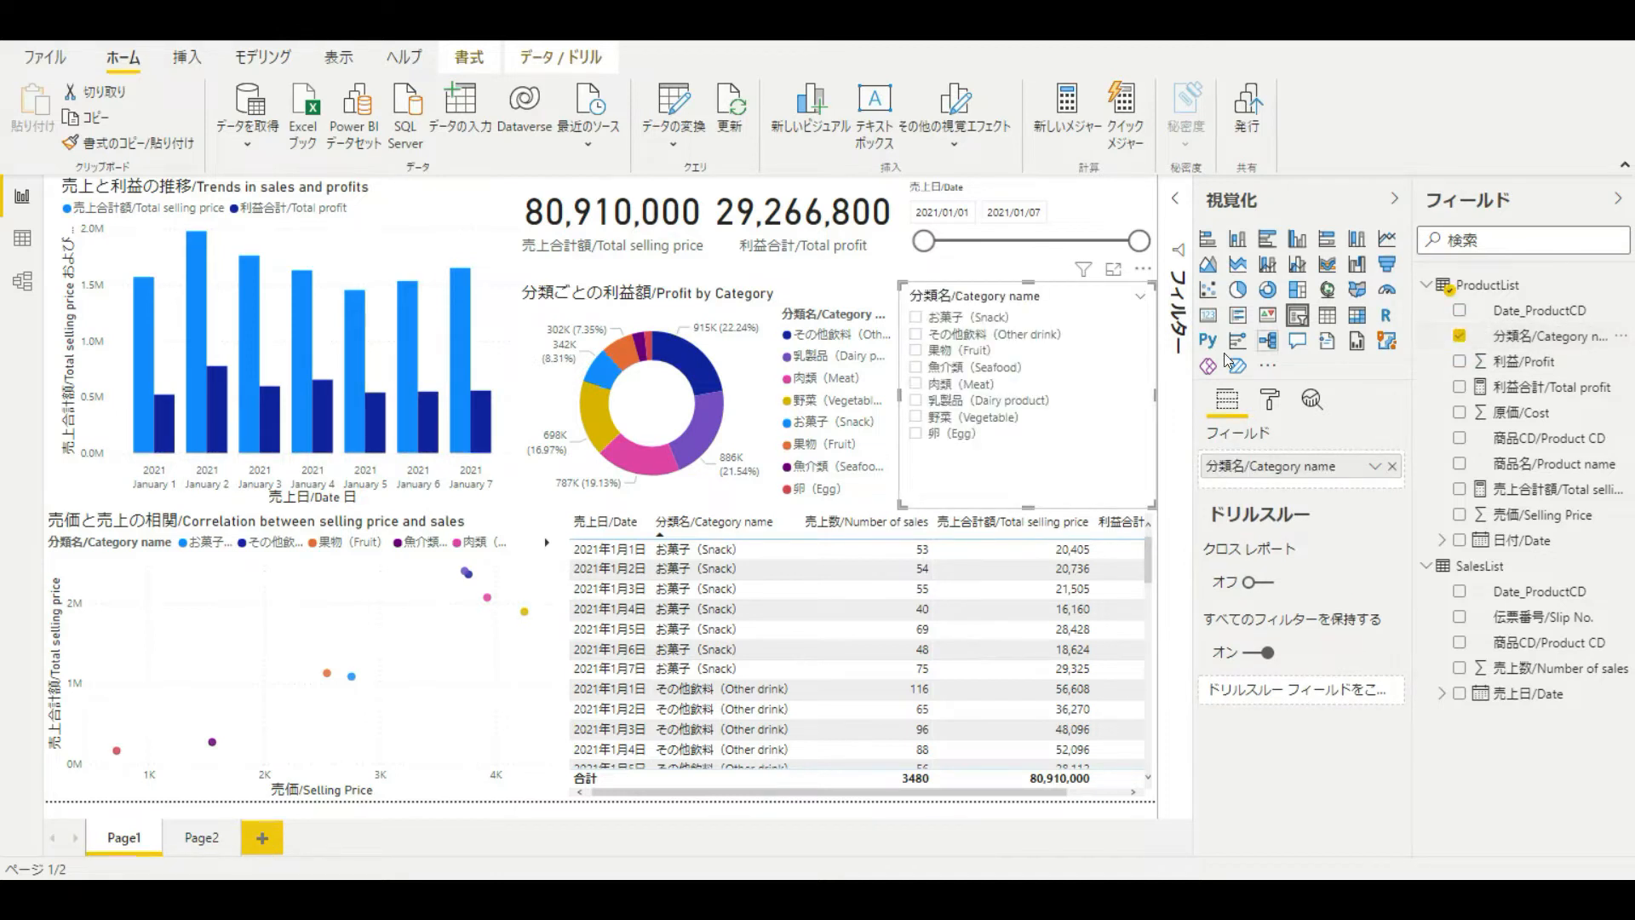
# Step: Try filtering the report by moving the date slicer's start to 2021/01/03 and selecting one category
pyautogui.moveTo(923, 245); pyautogui.dragTo(996, 242)
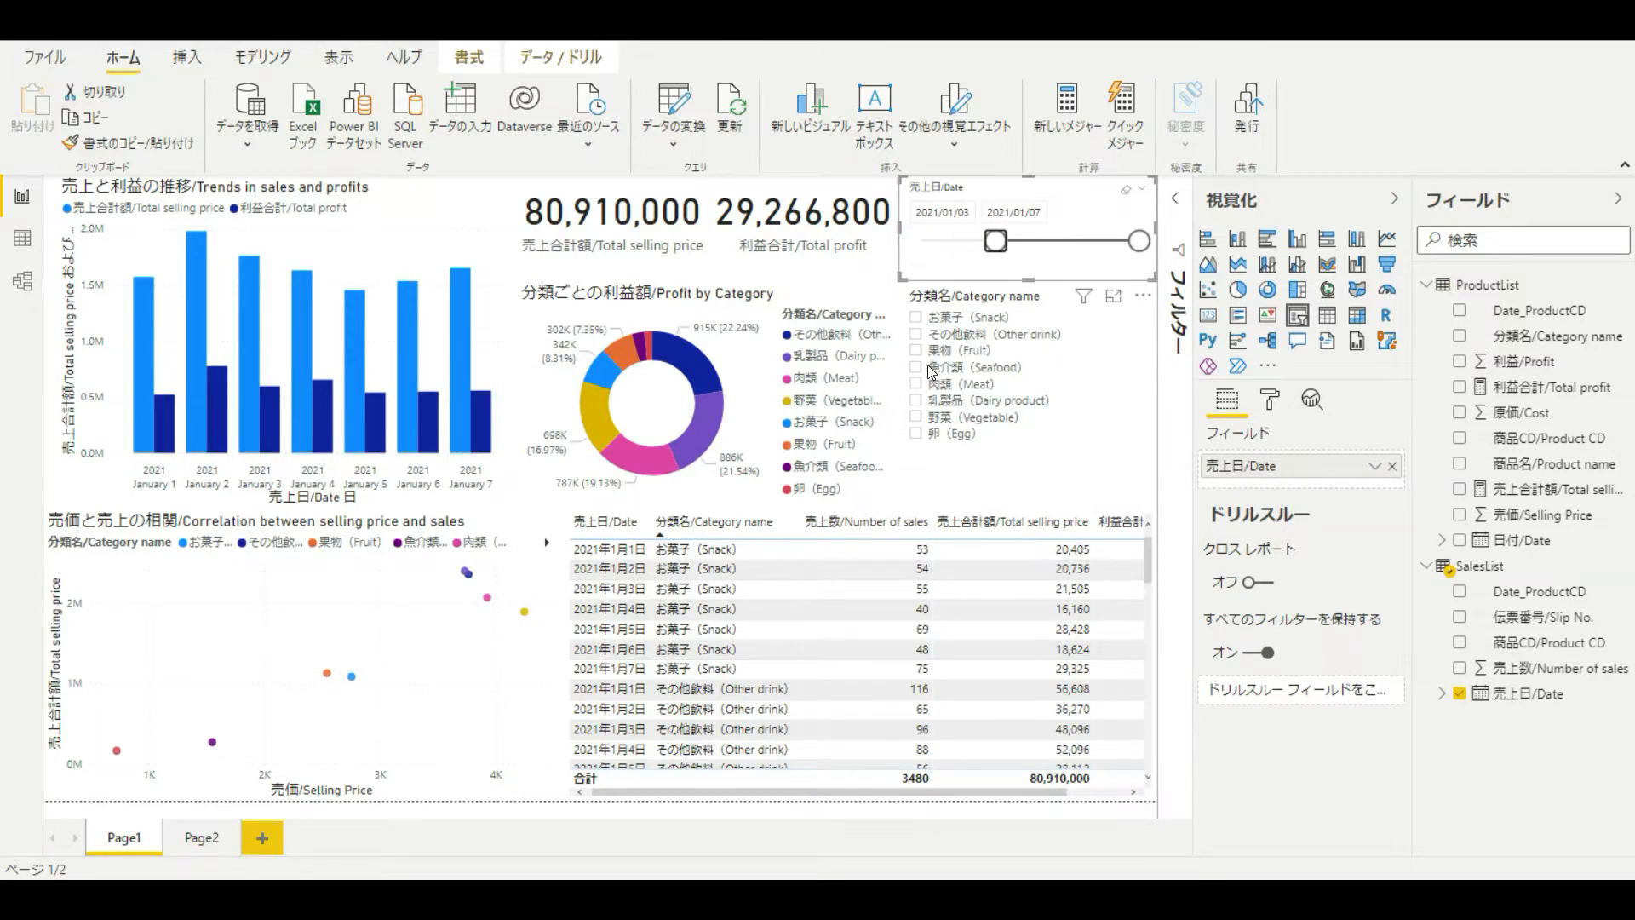
pyautogui.click(915, 340)
# Step: Switch the 売上日/Date slicer to the 一覧 (list) style and look through its dates
pyautogui.click(1144, 194)
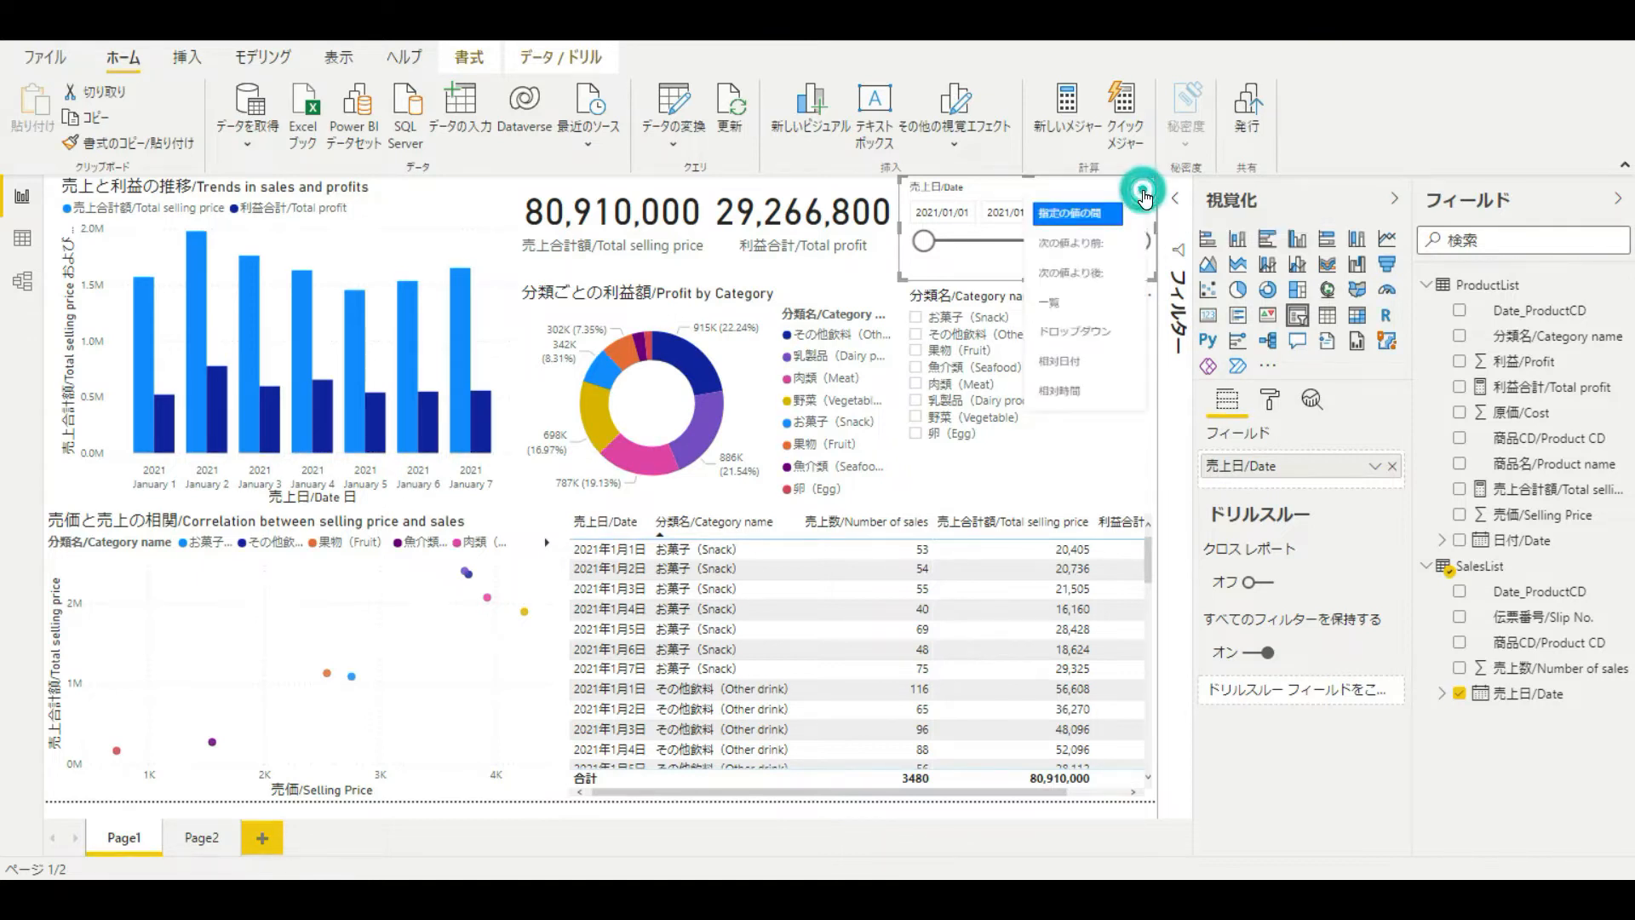
pyautogui.click(1103, 302)
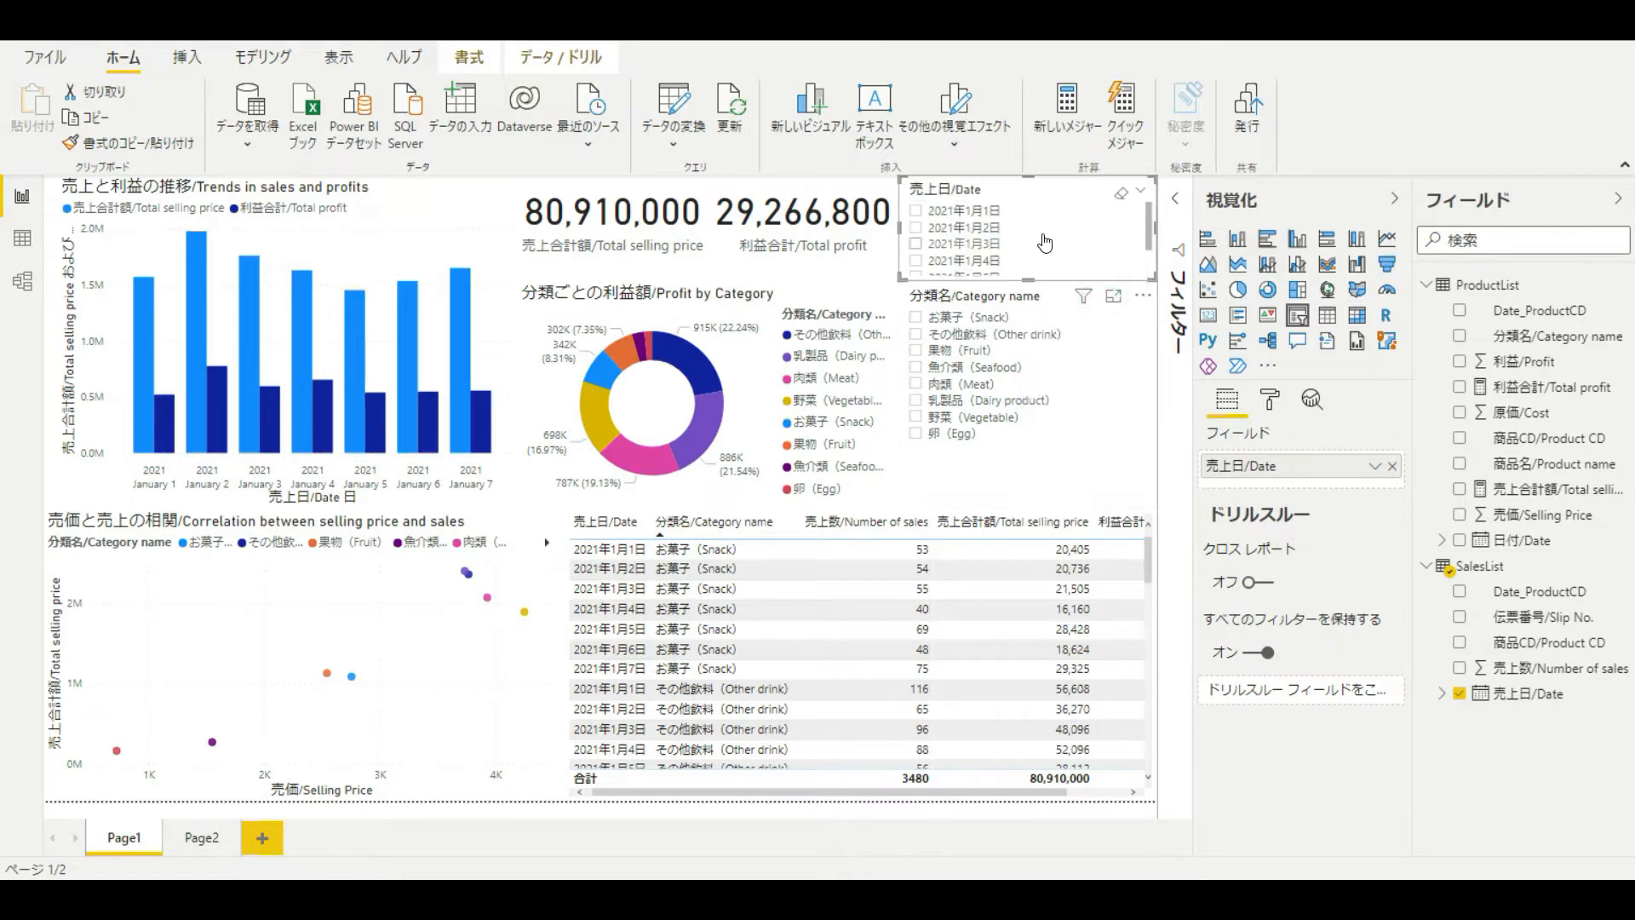
pyautogui.scroll(-1, 1024, 223)
pyautogui.scroll(1, 1135, 220)
# Step: Change the 売上日/Date slicer to the ドロップダウン (dropdown) style and expand its date choices
pyautogui.click(1141, 191)
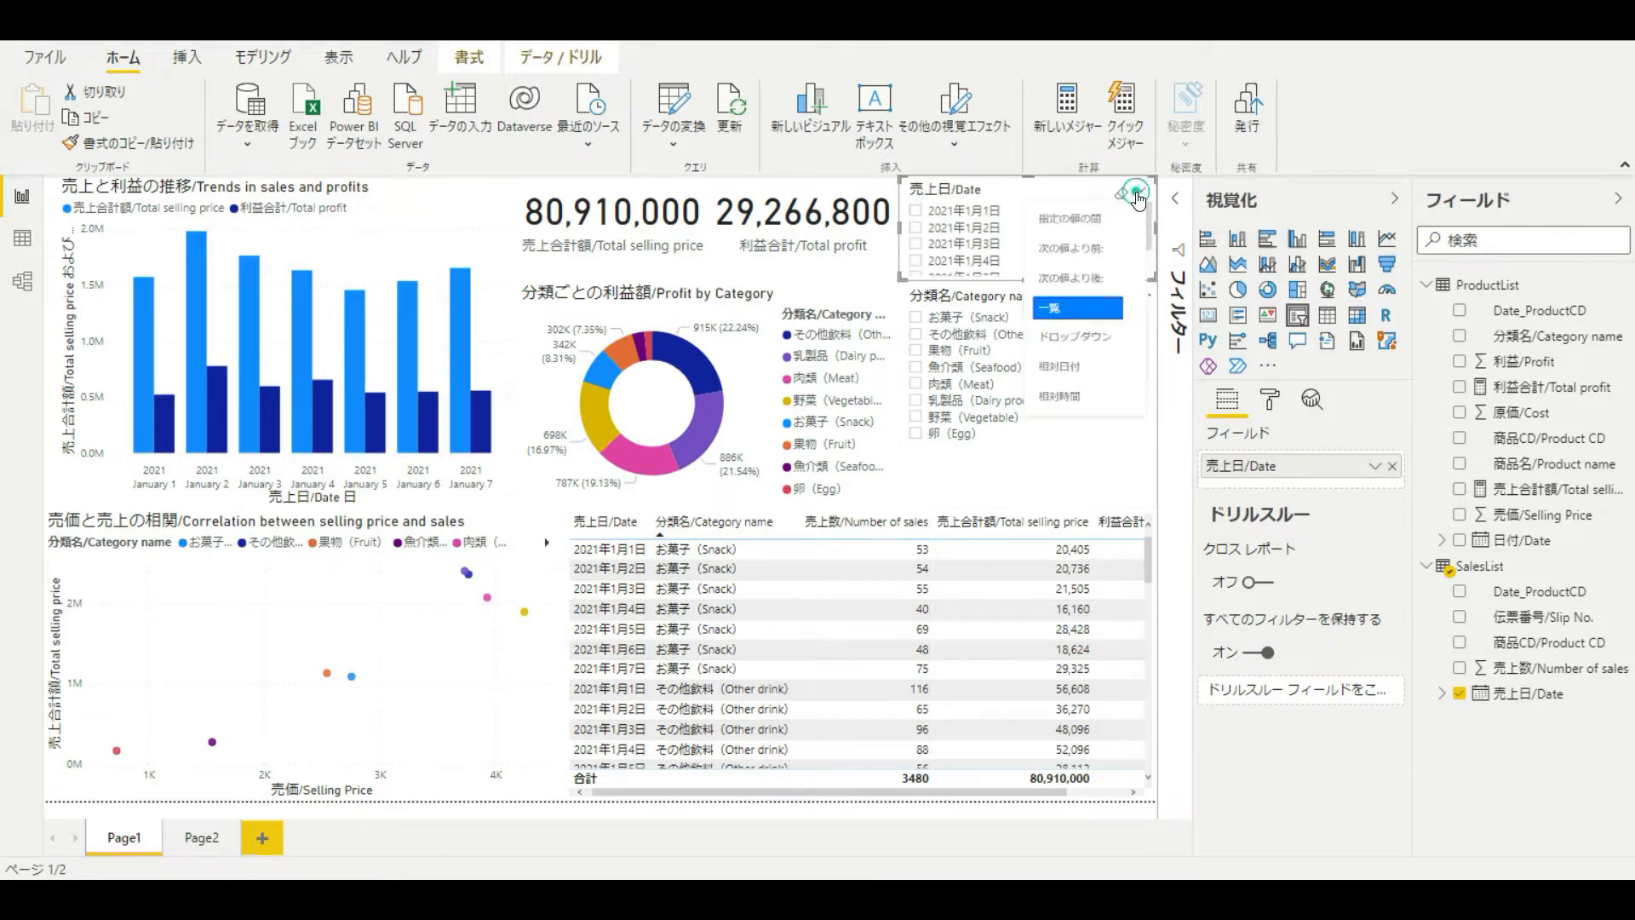
pyautogui.click(1080, 336)
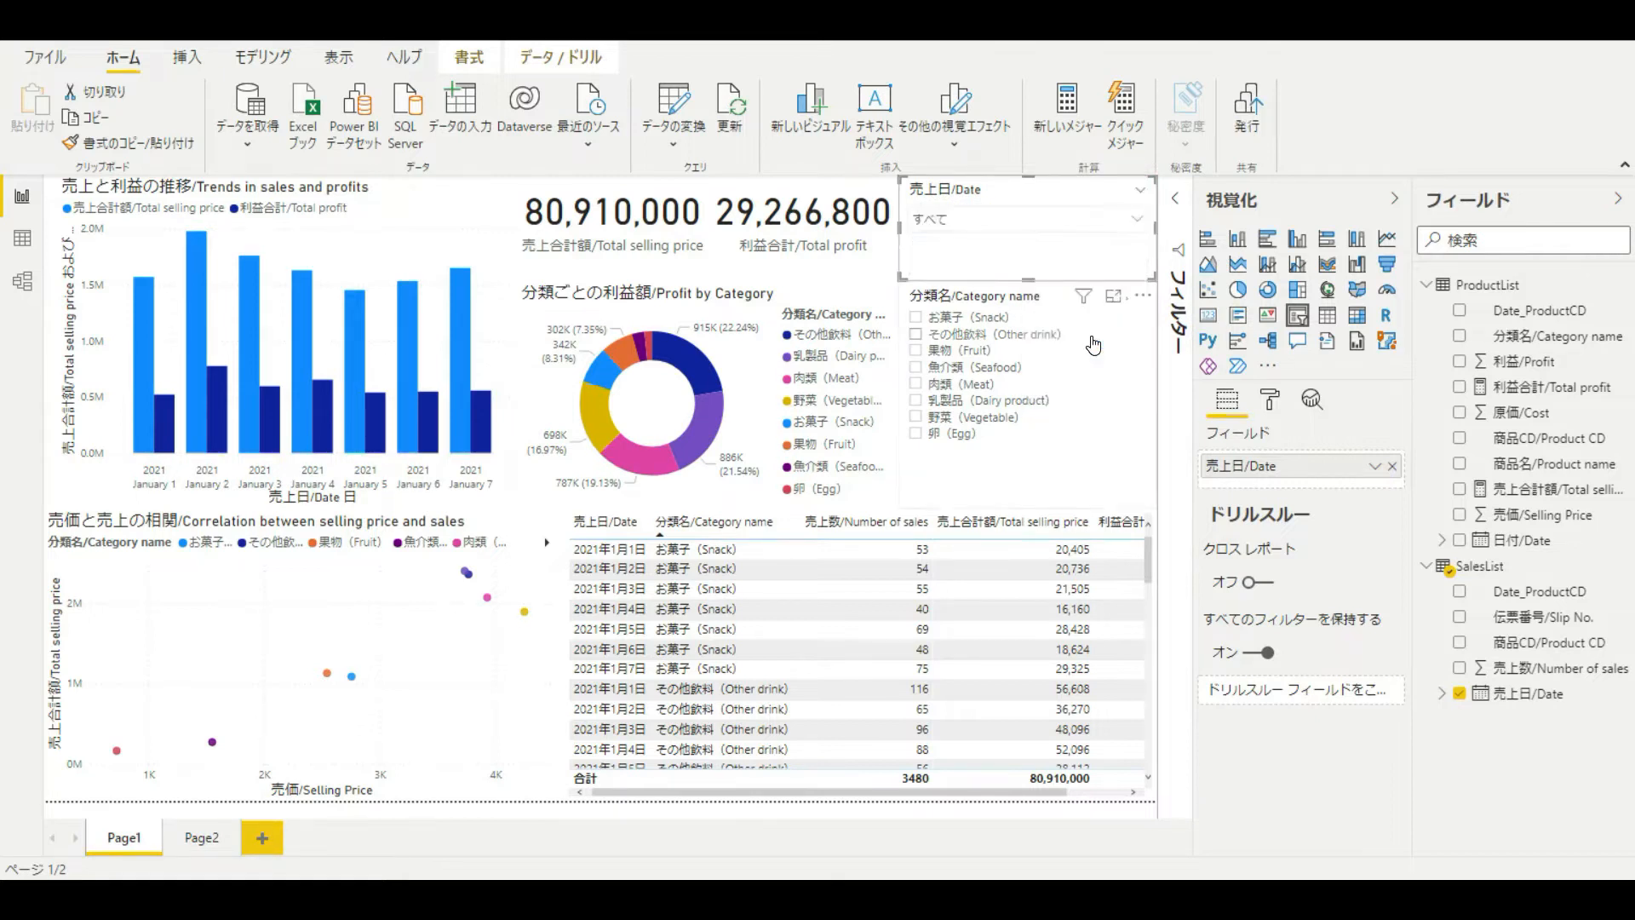
pyautogui.click(1038, 224)
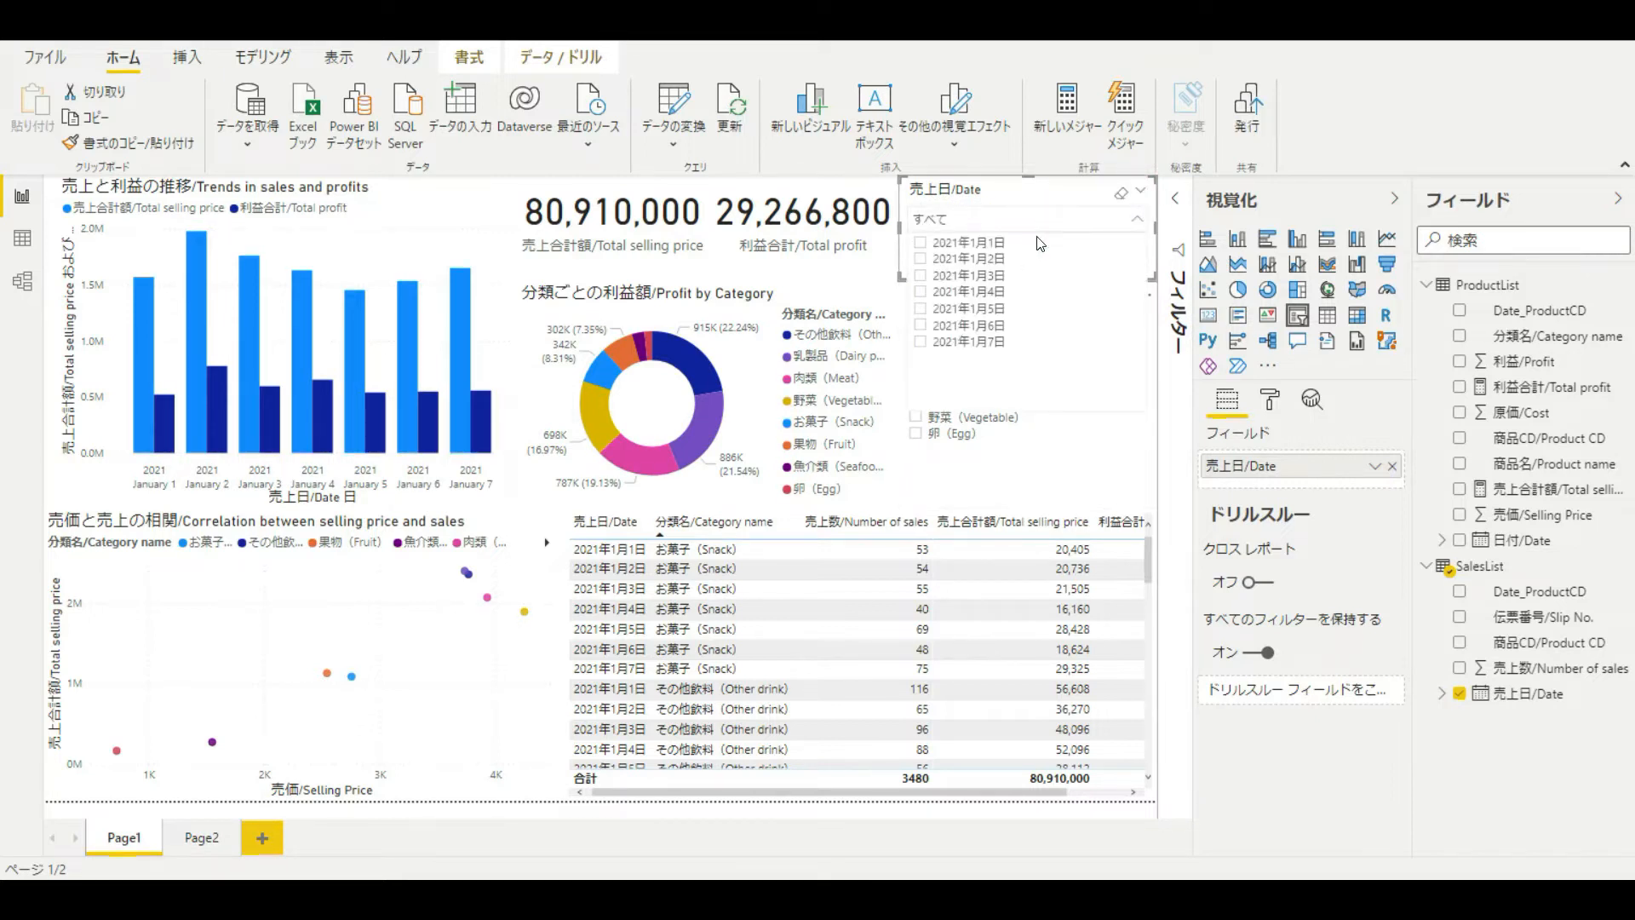
# Step: Change the 売上日/Date slicer to the 相対日付 (relative date) style and open its period unit choices
pyautogui.click(1142, 190)
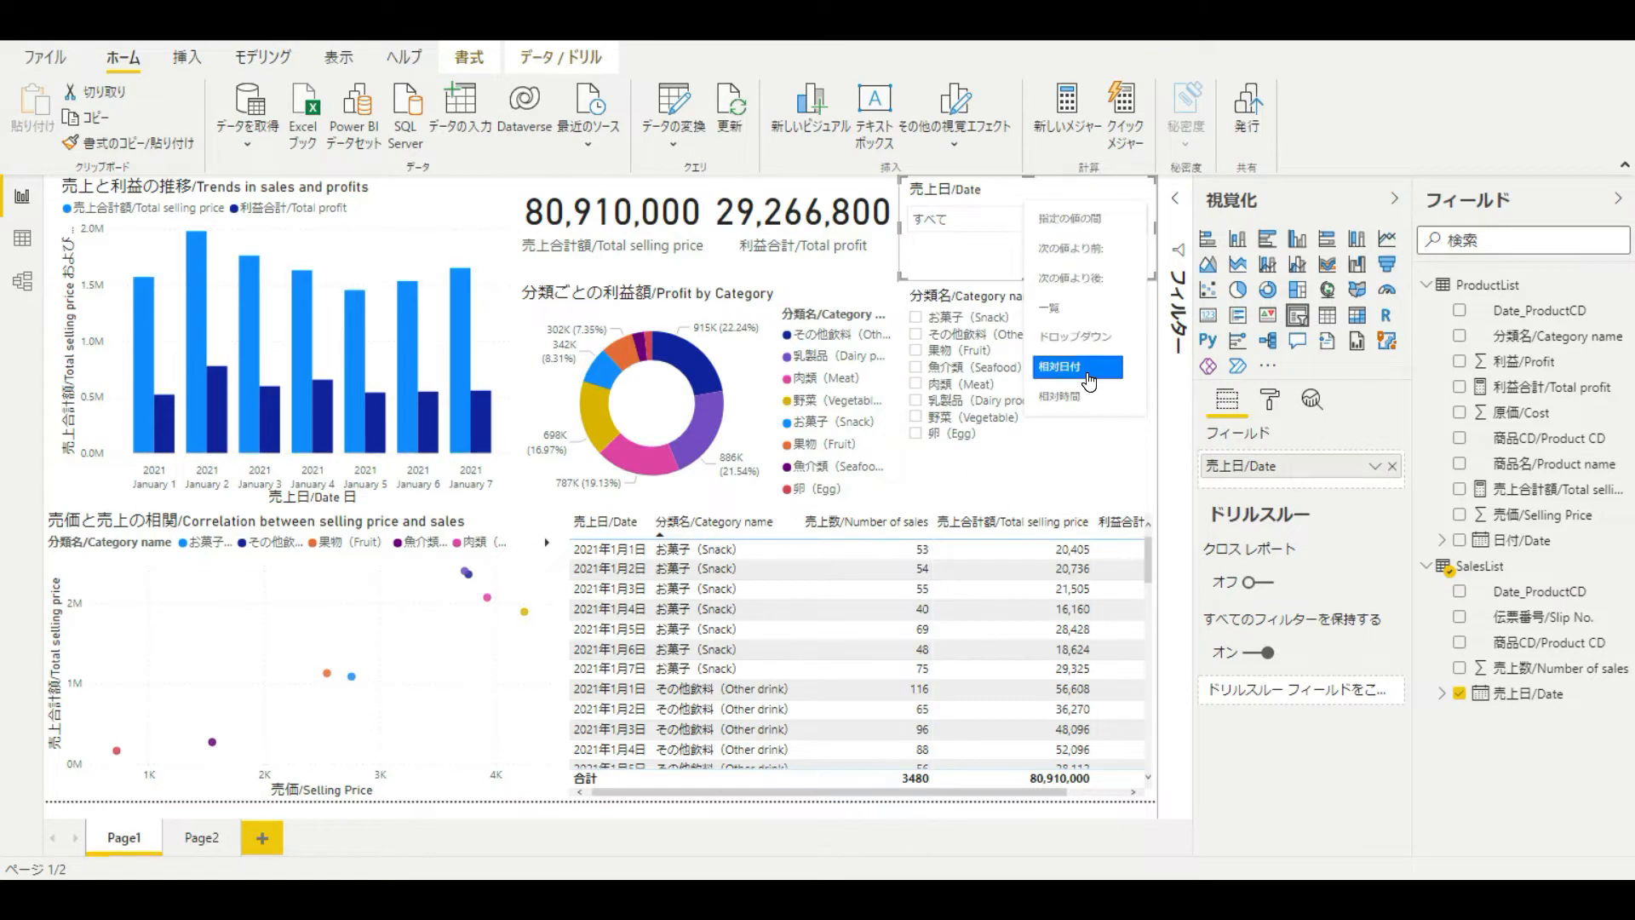
pyautogui.click(1090, 380)
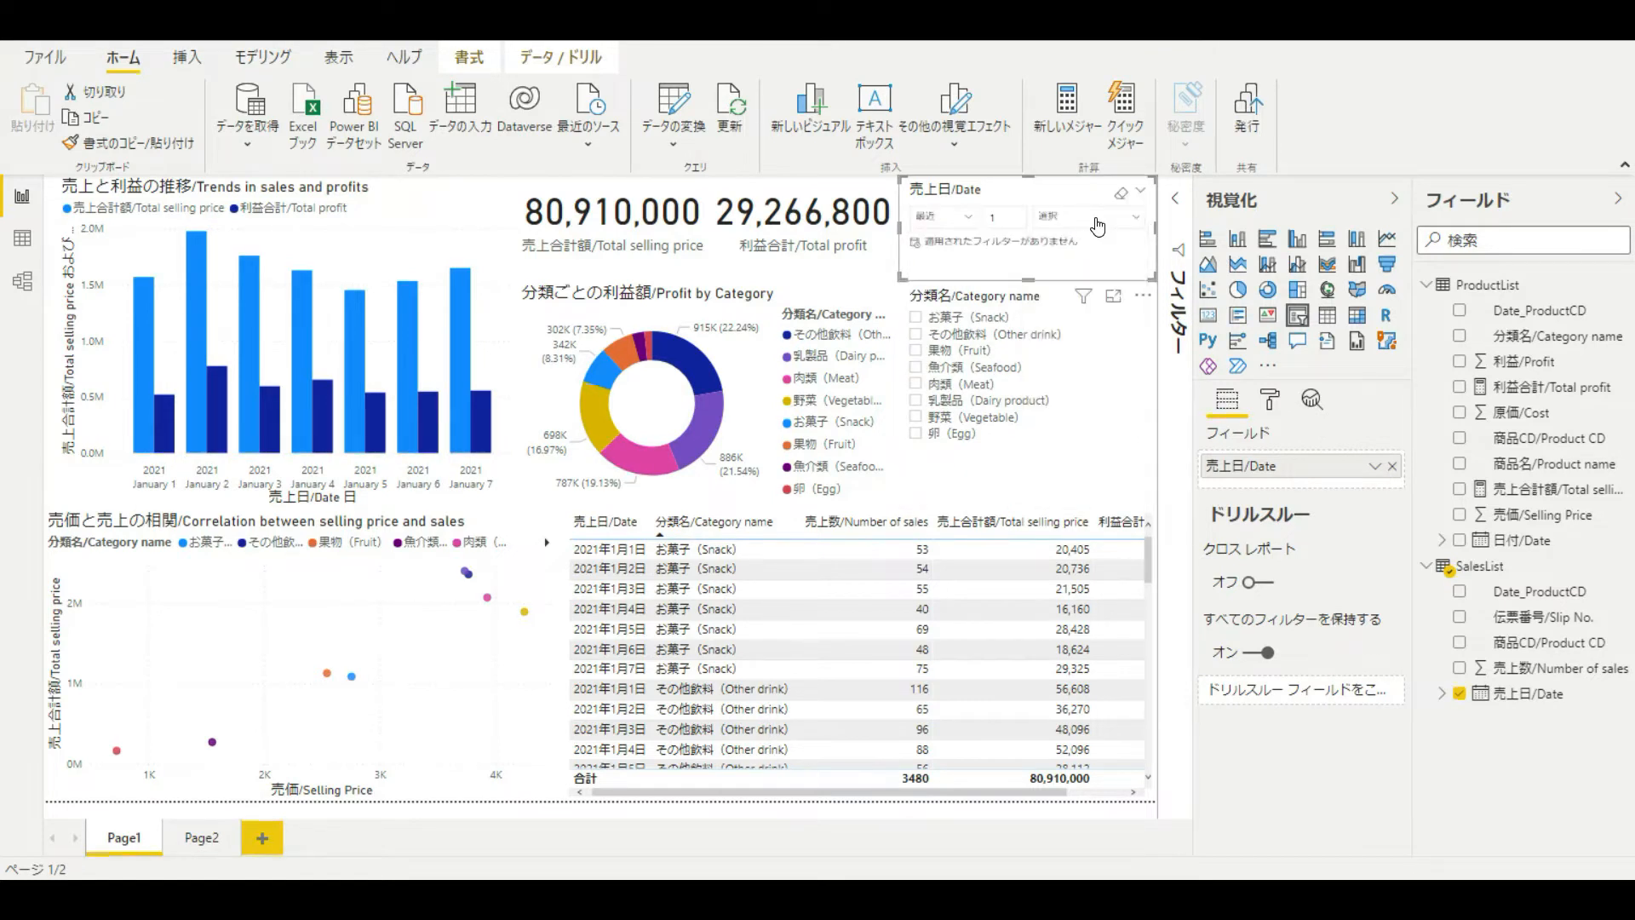
pyautogui.click(1098, 223)
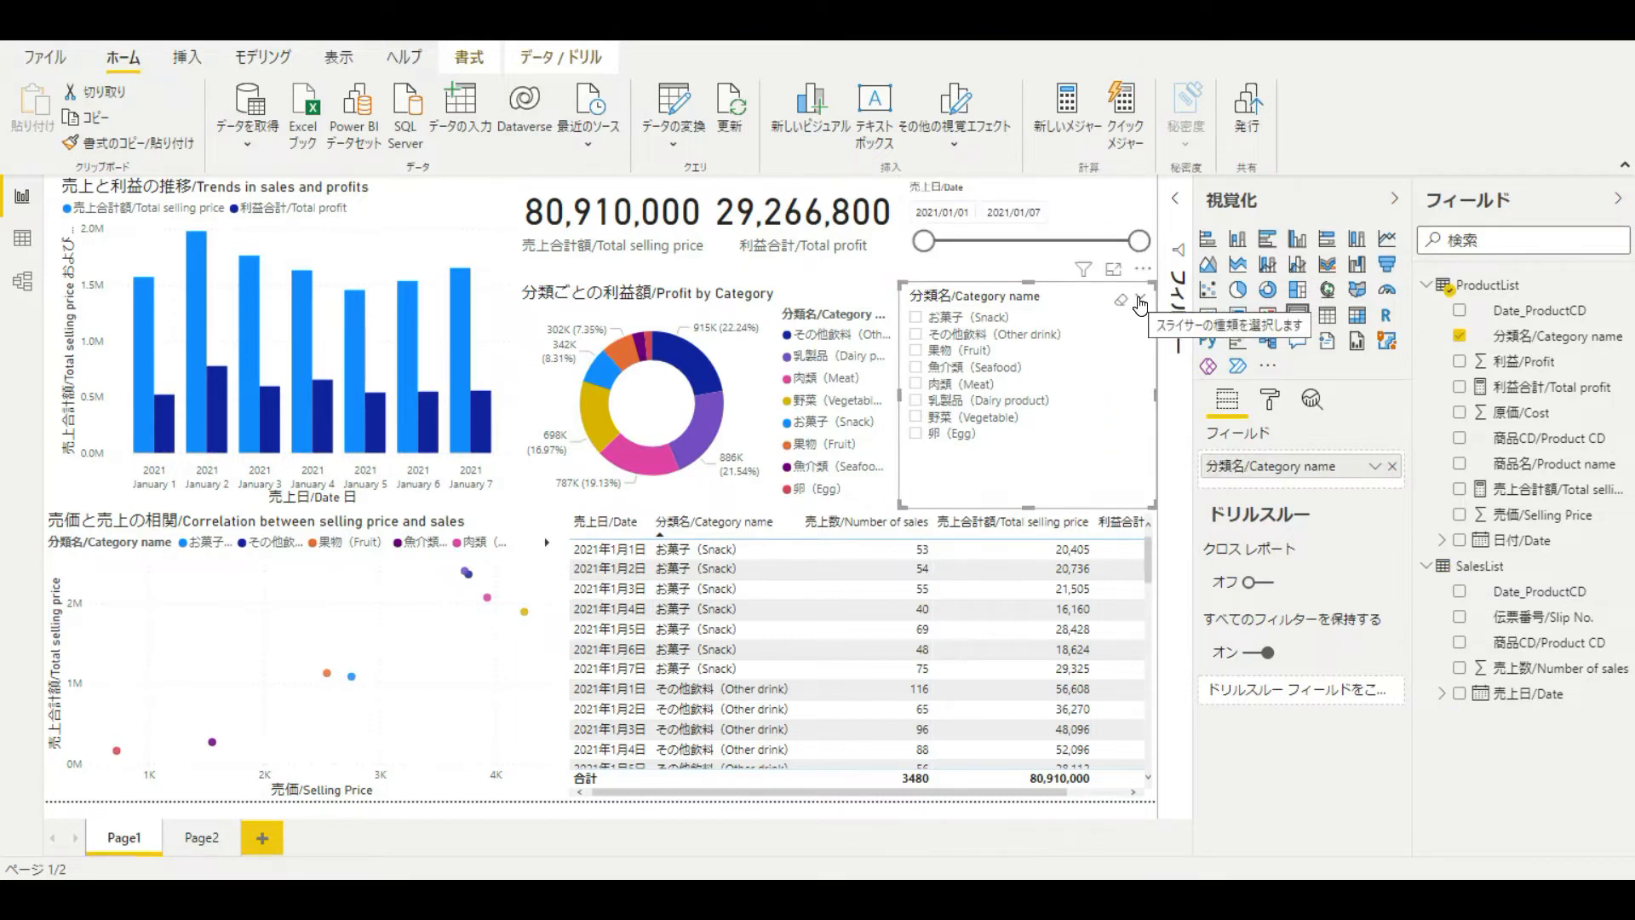
# Step: Try the ドロップダウン (dropdown) style on the category slicer with お菓子 (Snack) selected, and undo it
pyautogui.click(1141, 304)
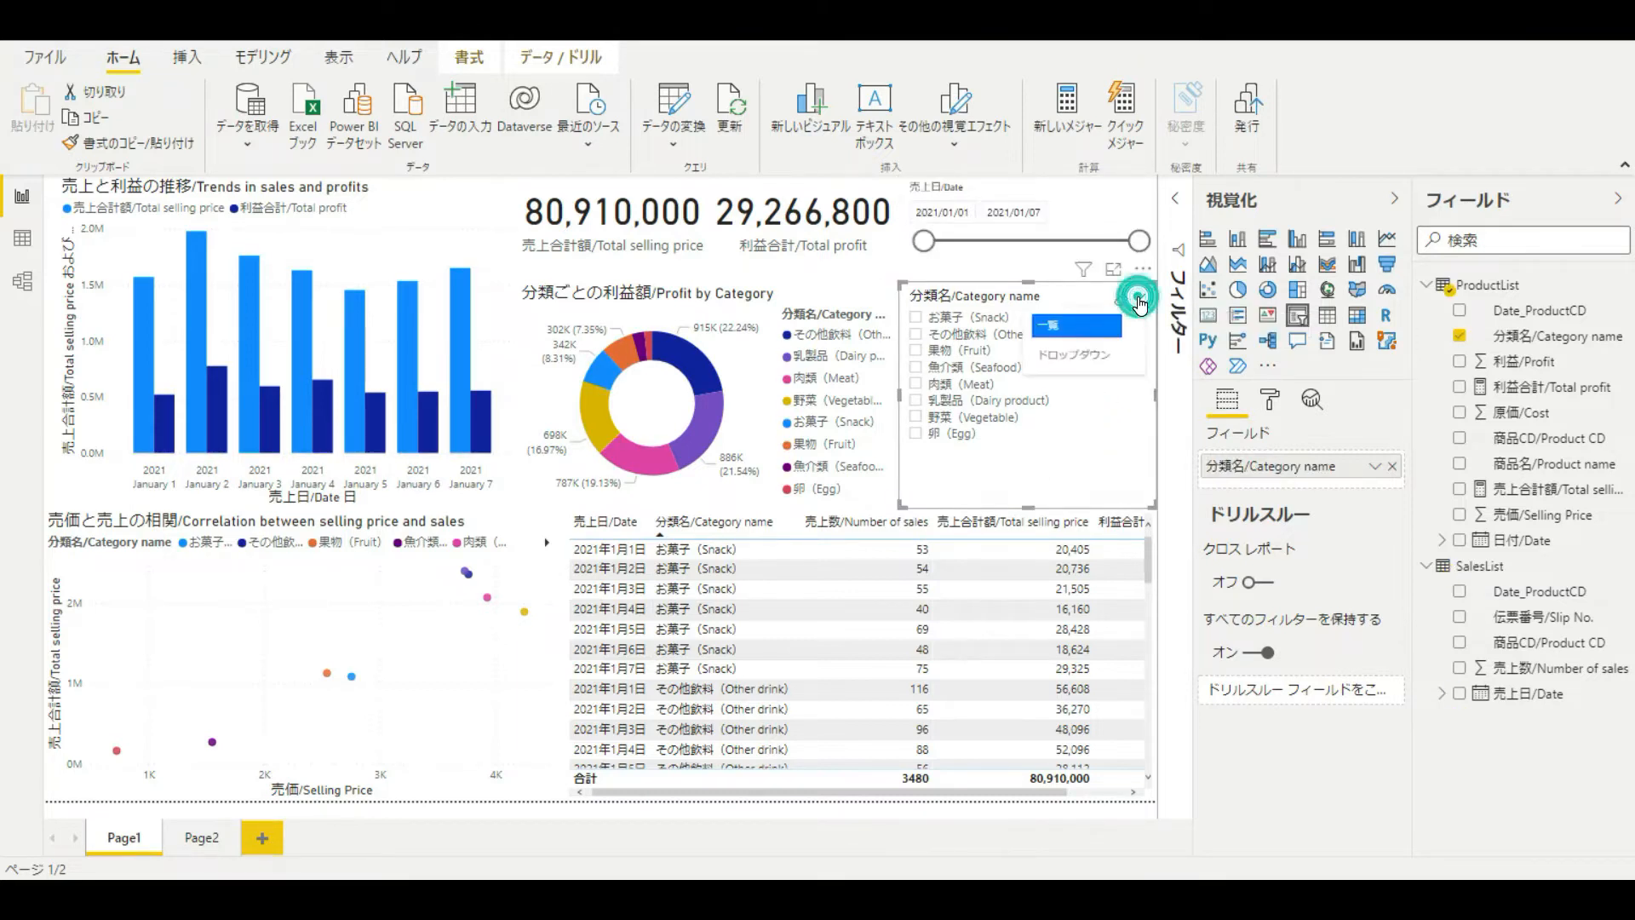
pyautogui.click(1110, 360)
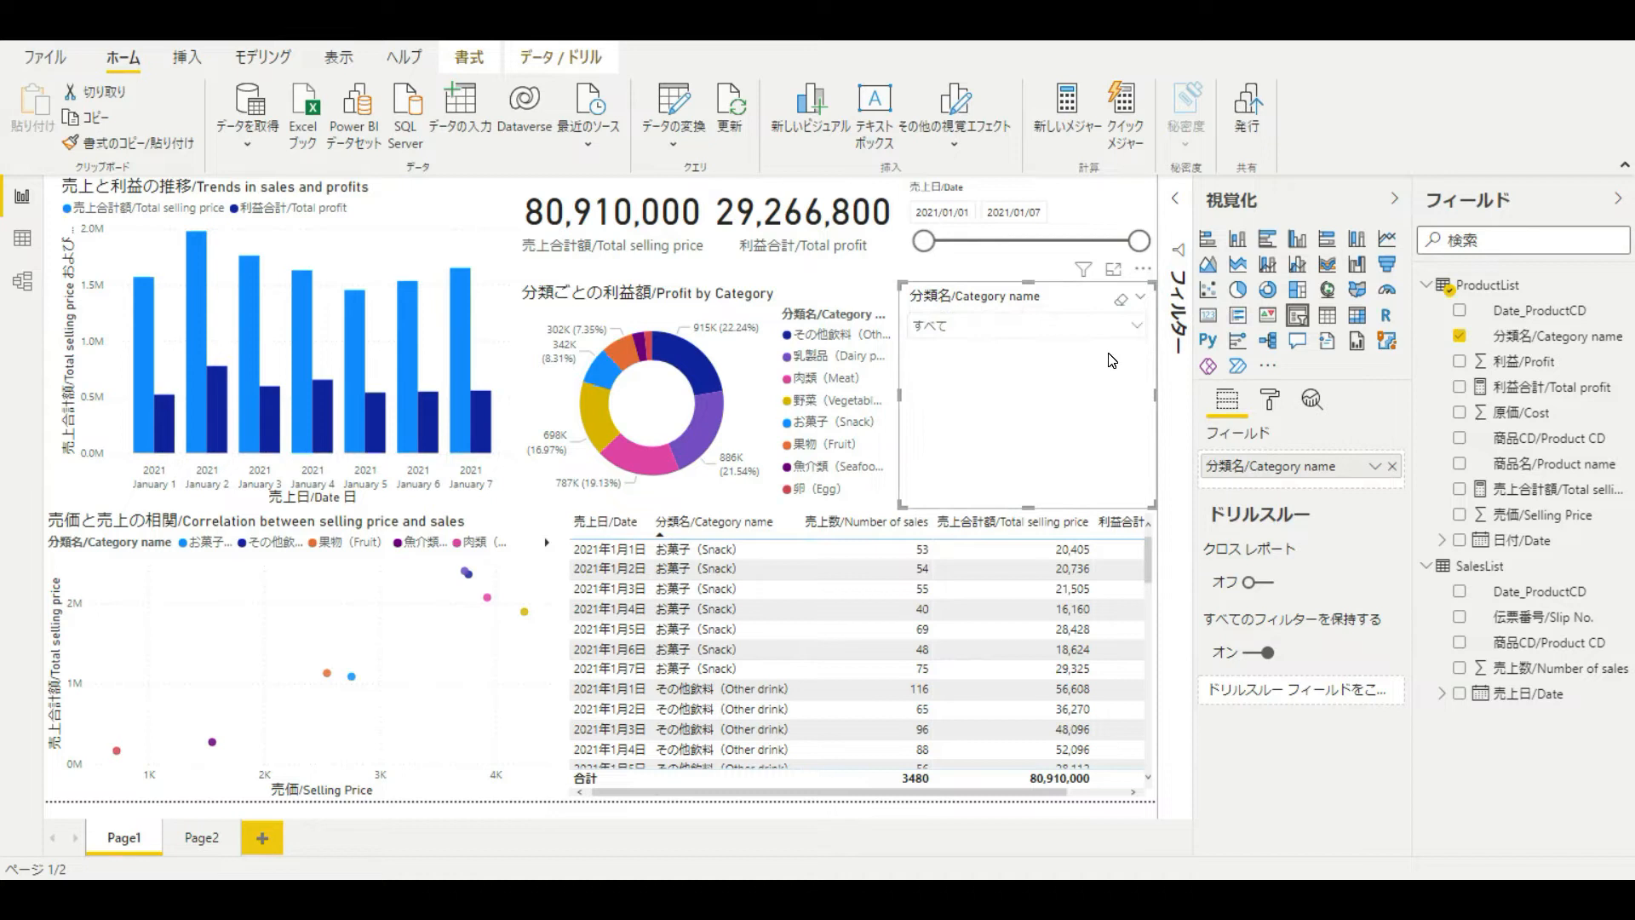
pyautogui.click(1041, 325)
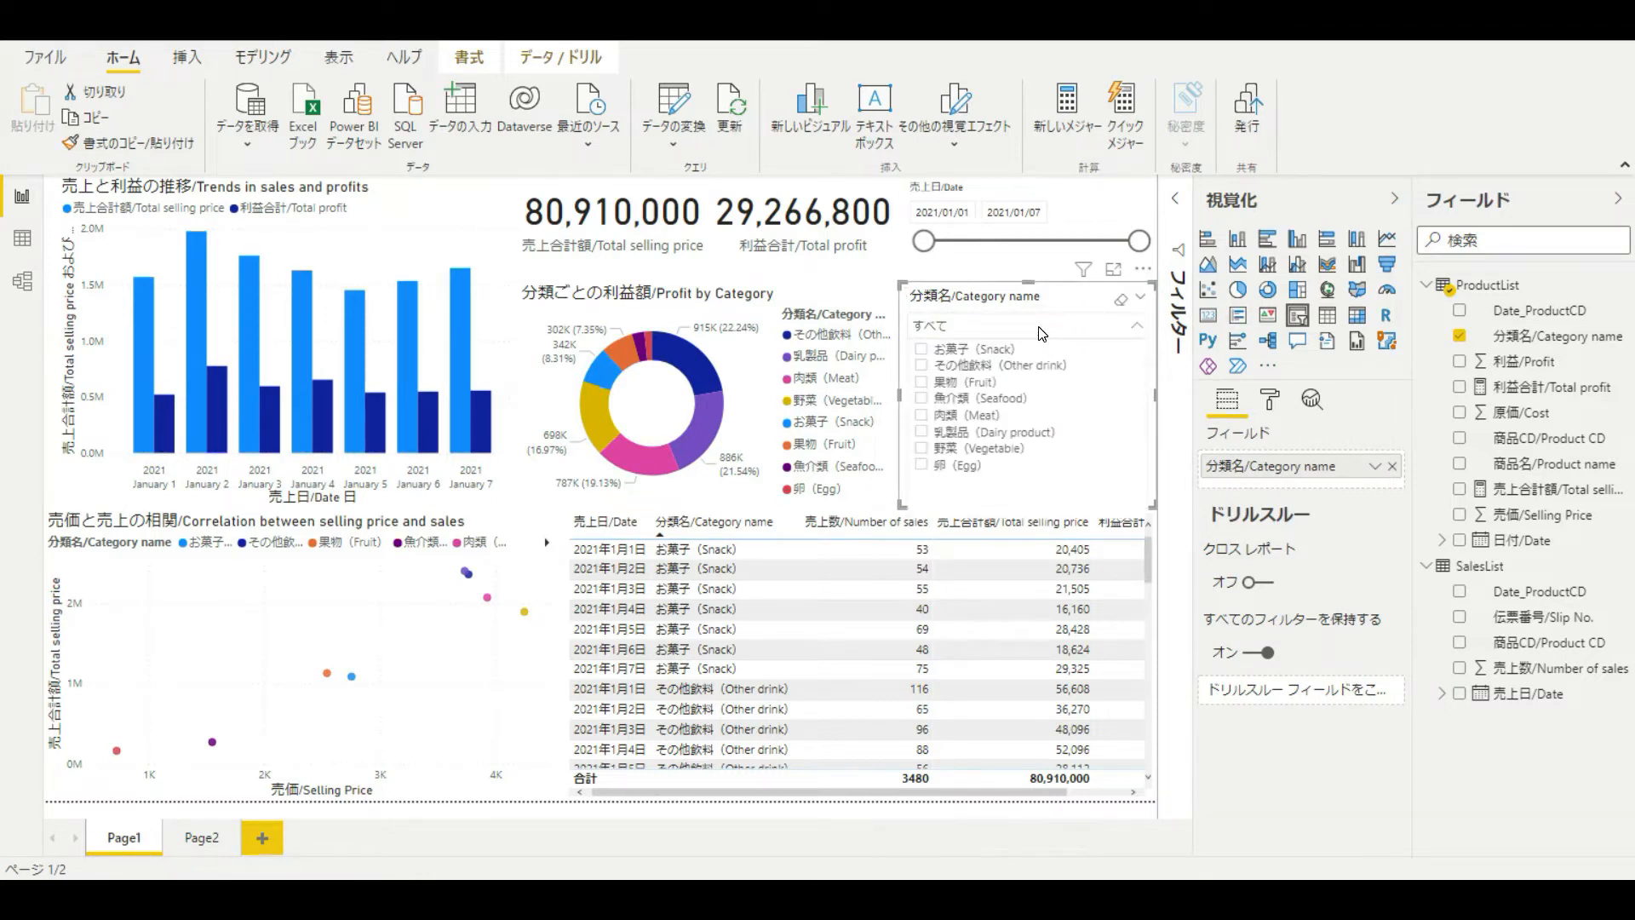
pyautogui.click(942, 350)
pyautogui.hotkey('ctrl', 'z')
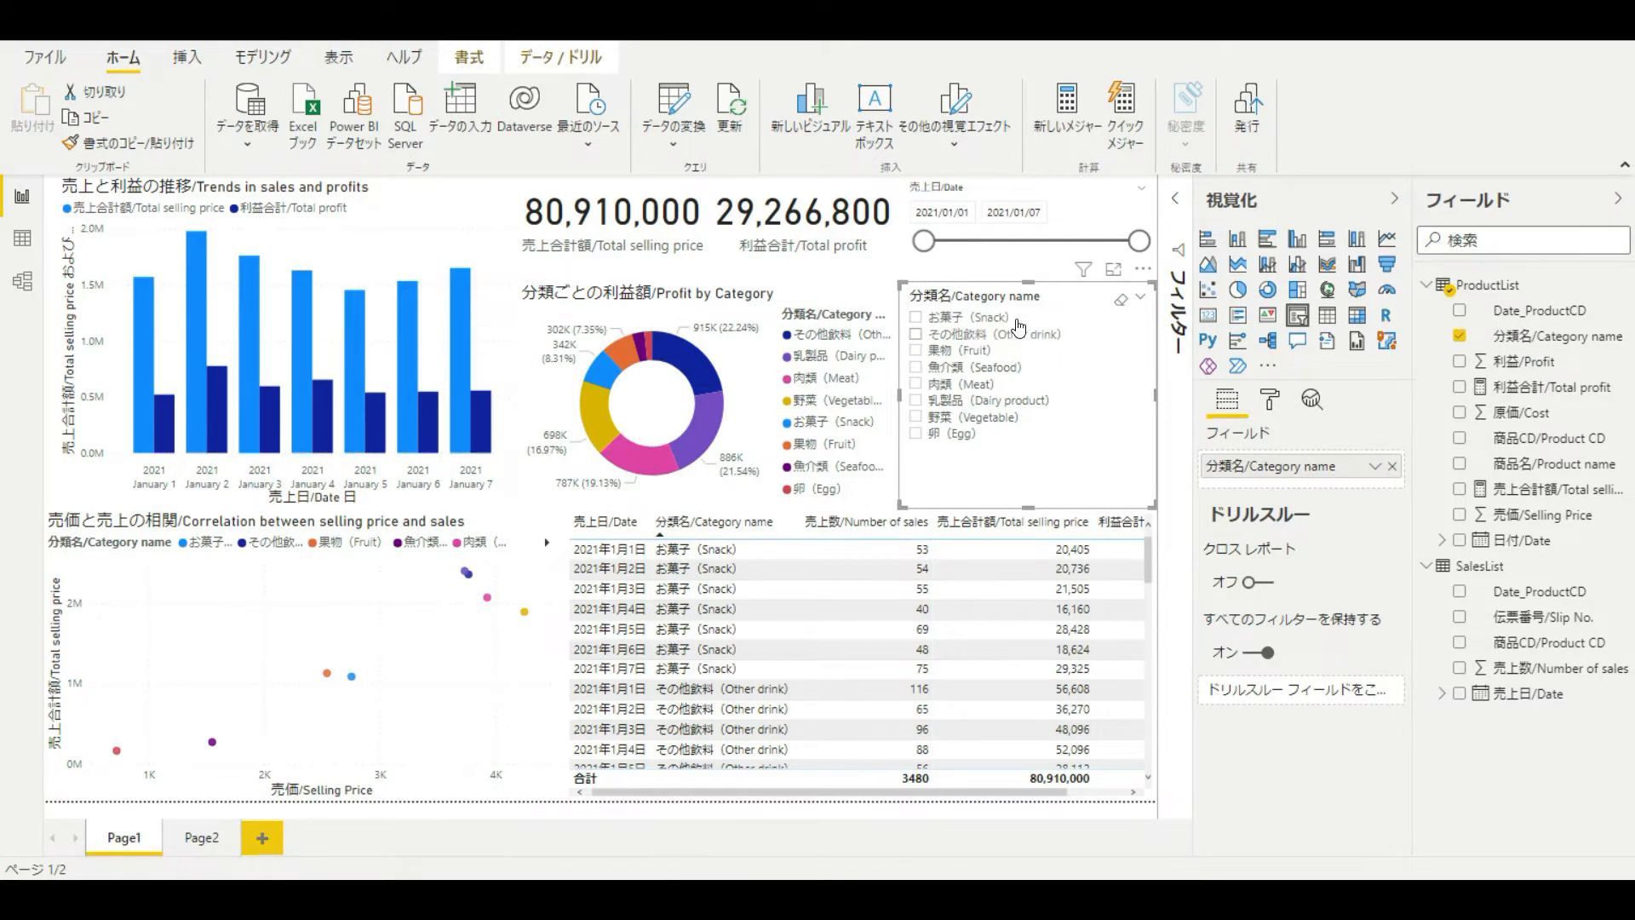
# Step: Select お菓子 (Snack), その他飲料 (Other drink) and 魚介類 (Seafood) together in the category slicer
pyautogui.click(965, 339)
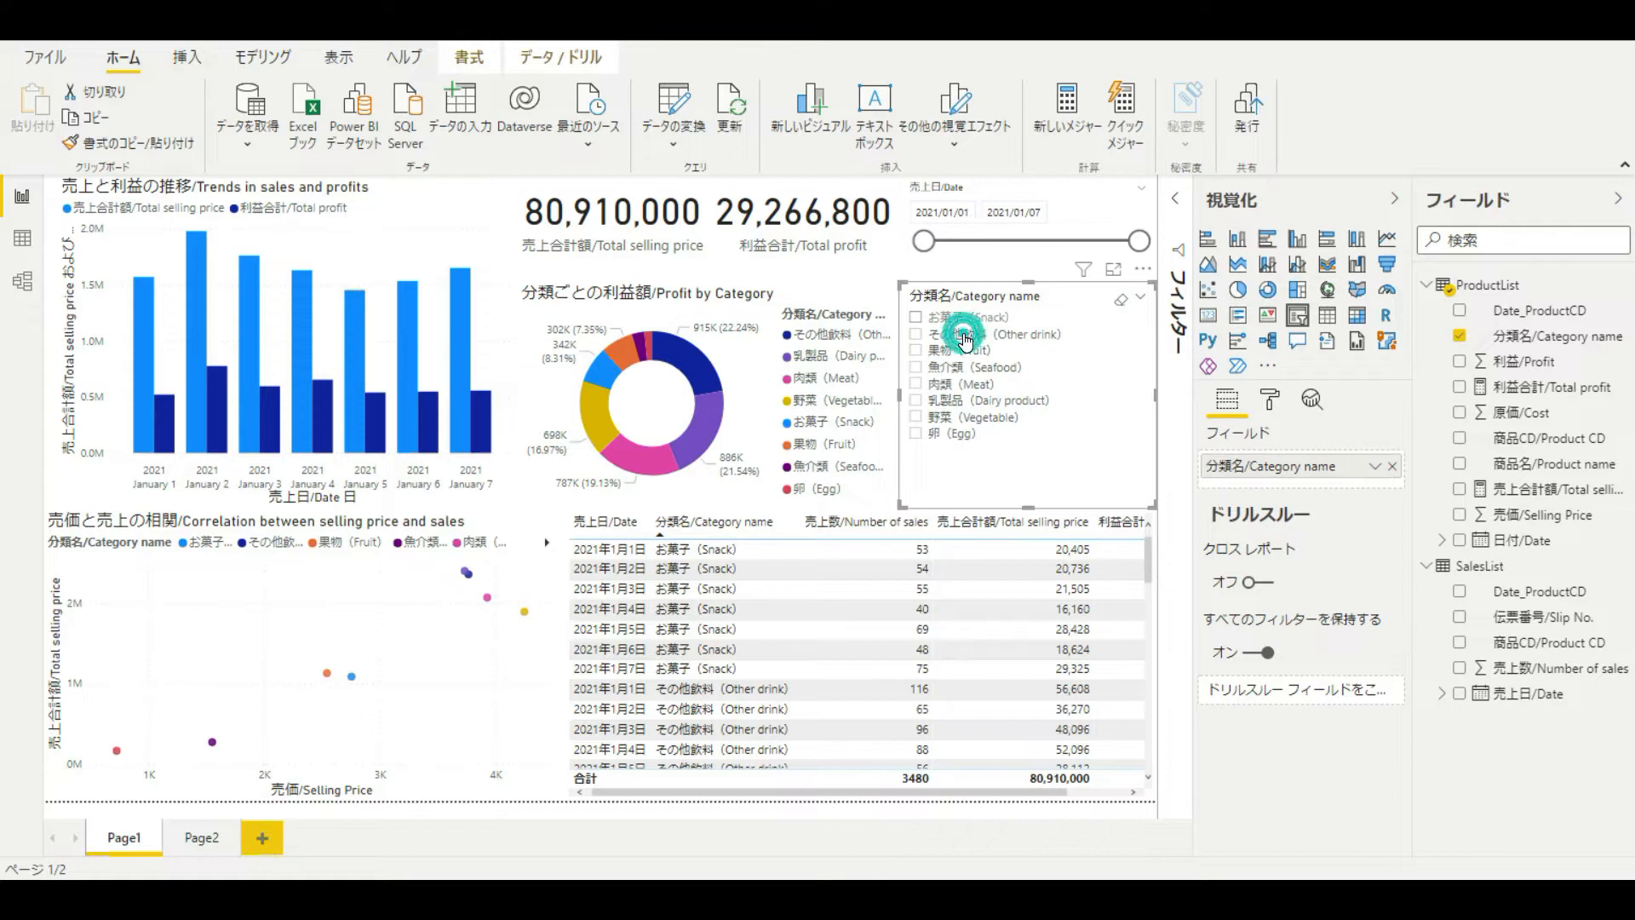
pyautogui.keyDown('ctrl'); pyautogui.click(952, 366); pyautogui.keyUp('ctrl')
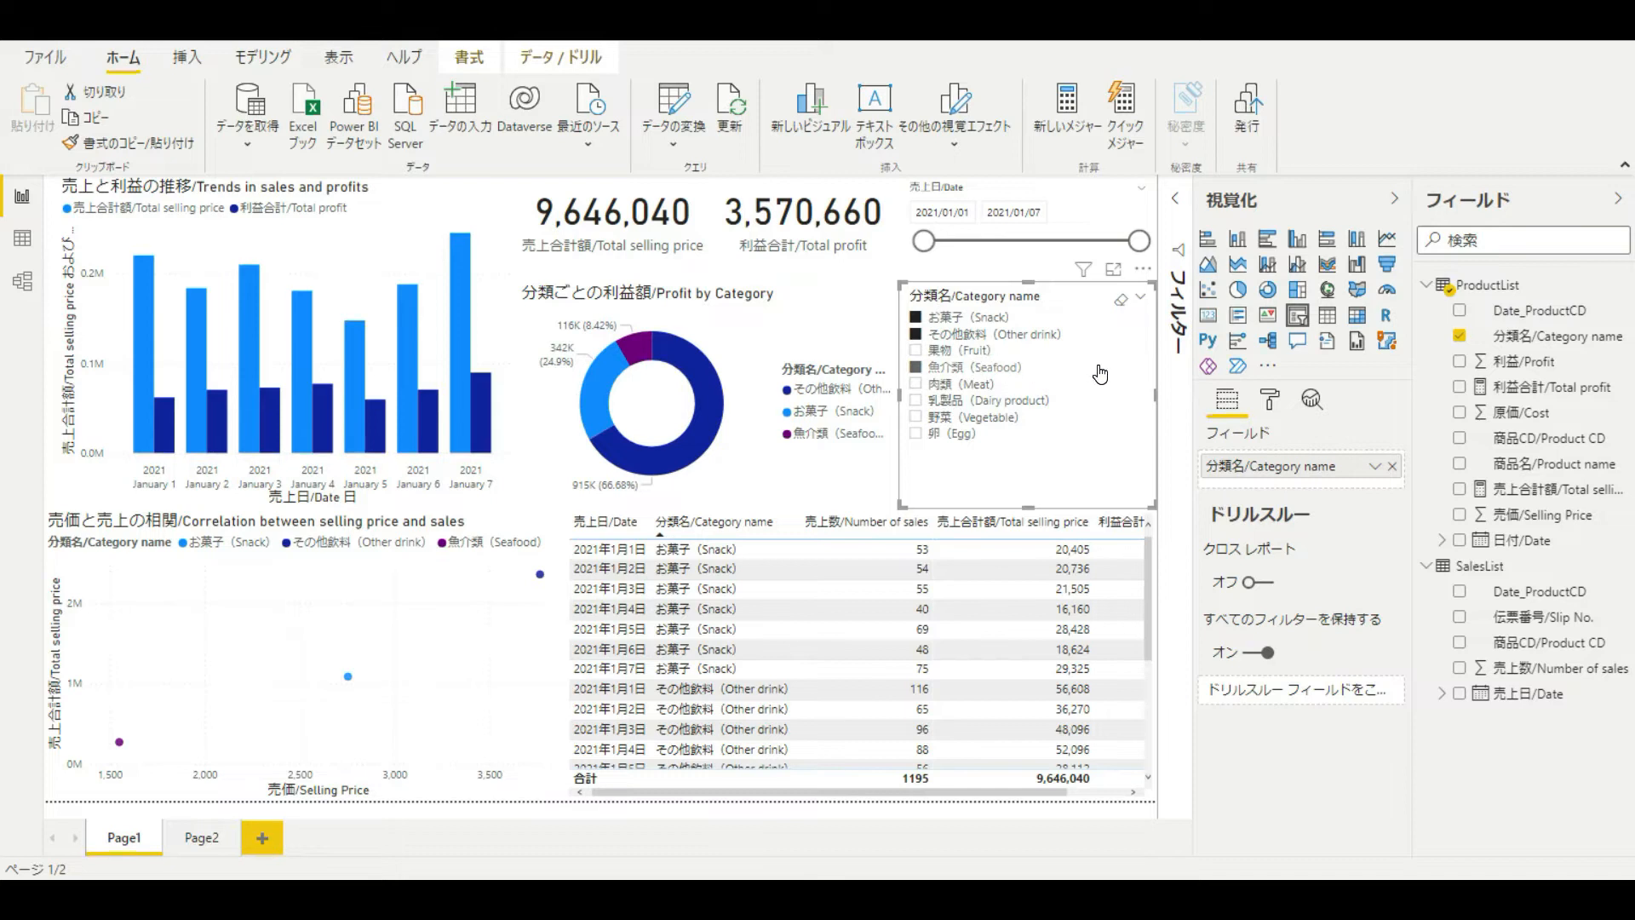
# Step: Turn off Ctrl キーで複数選択 for the category slicer, and set its selection to Snack, Other drink, Fruit and Meat
pyautogui.click(1224, 415)
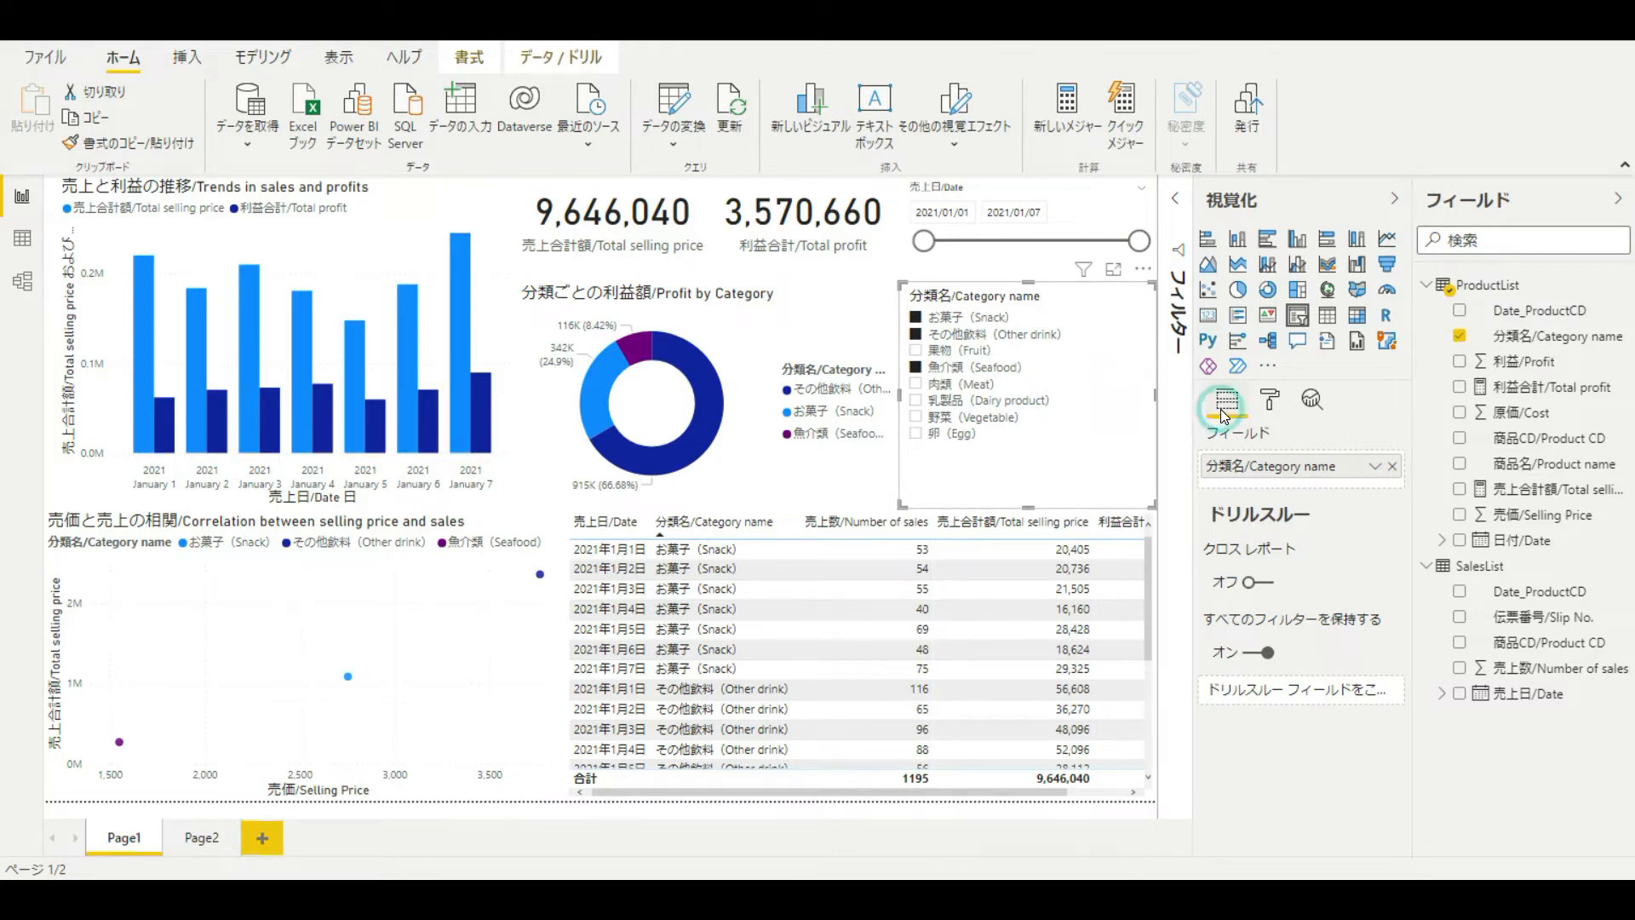
pyautogui.click(1271, 400)
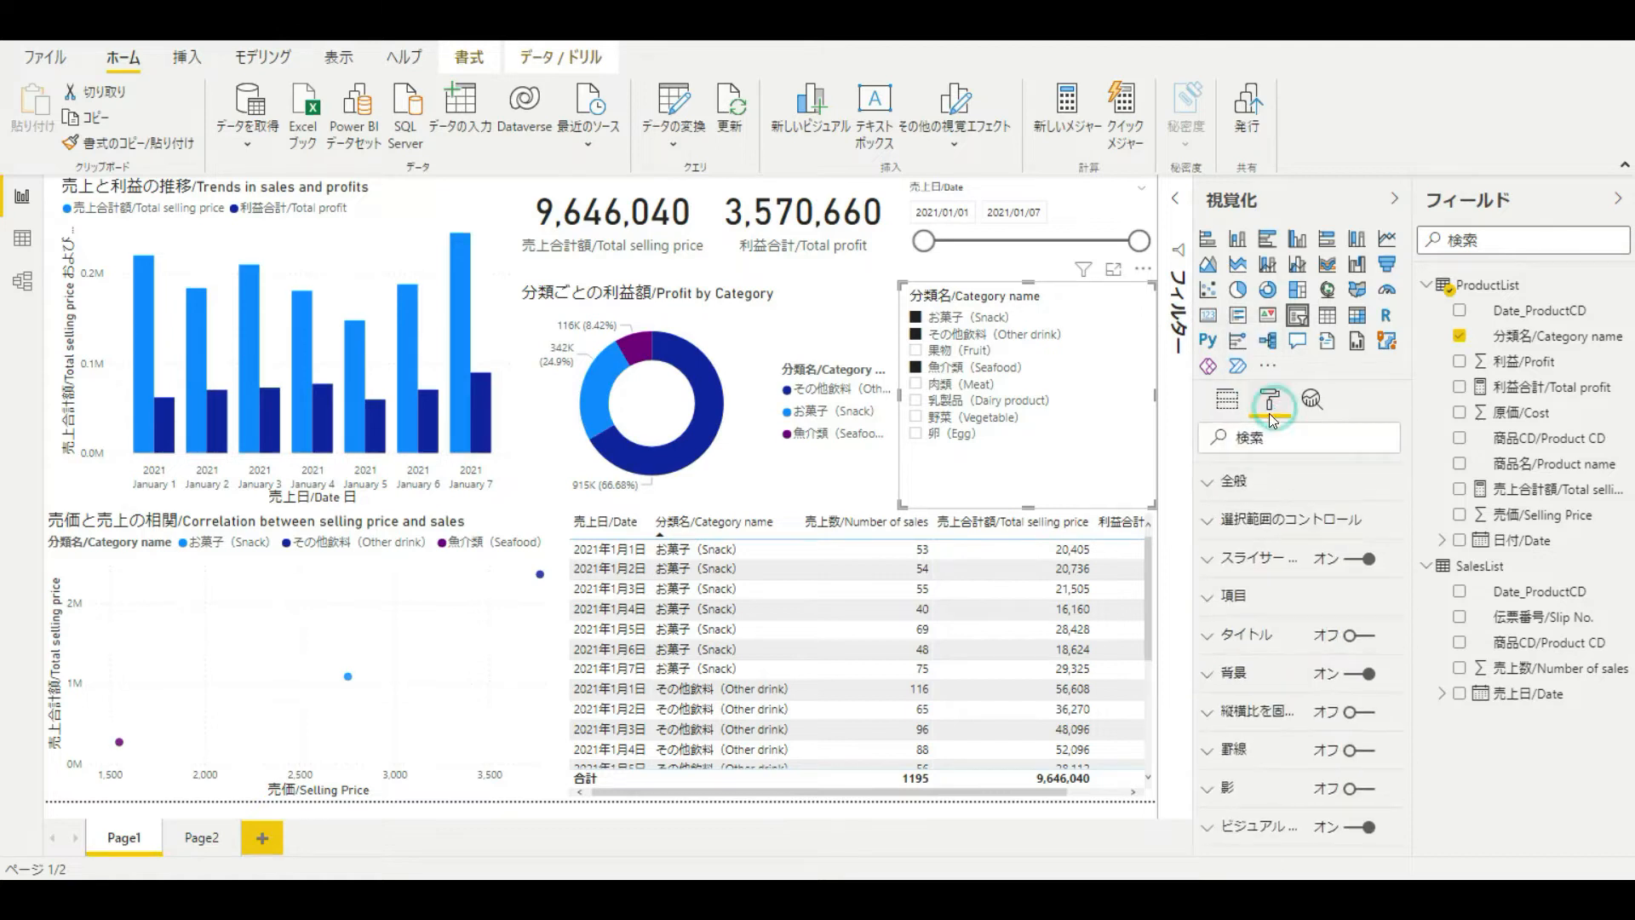
pyautogui.click(1279, 529)
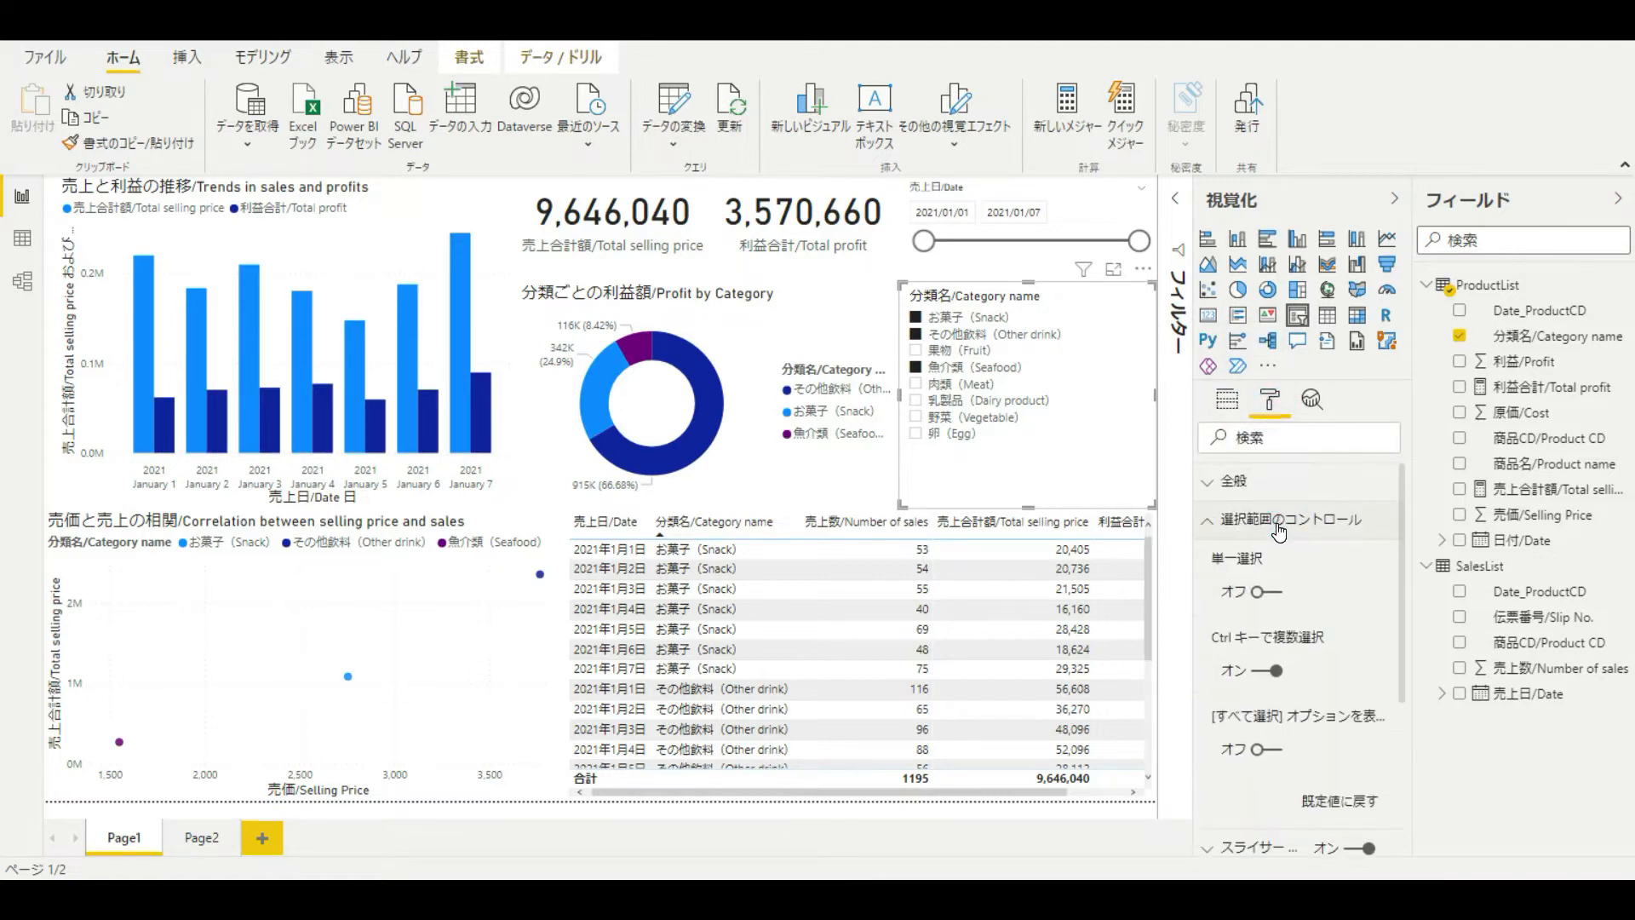
pyautogui.click(1269, 672)
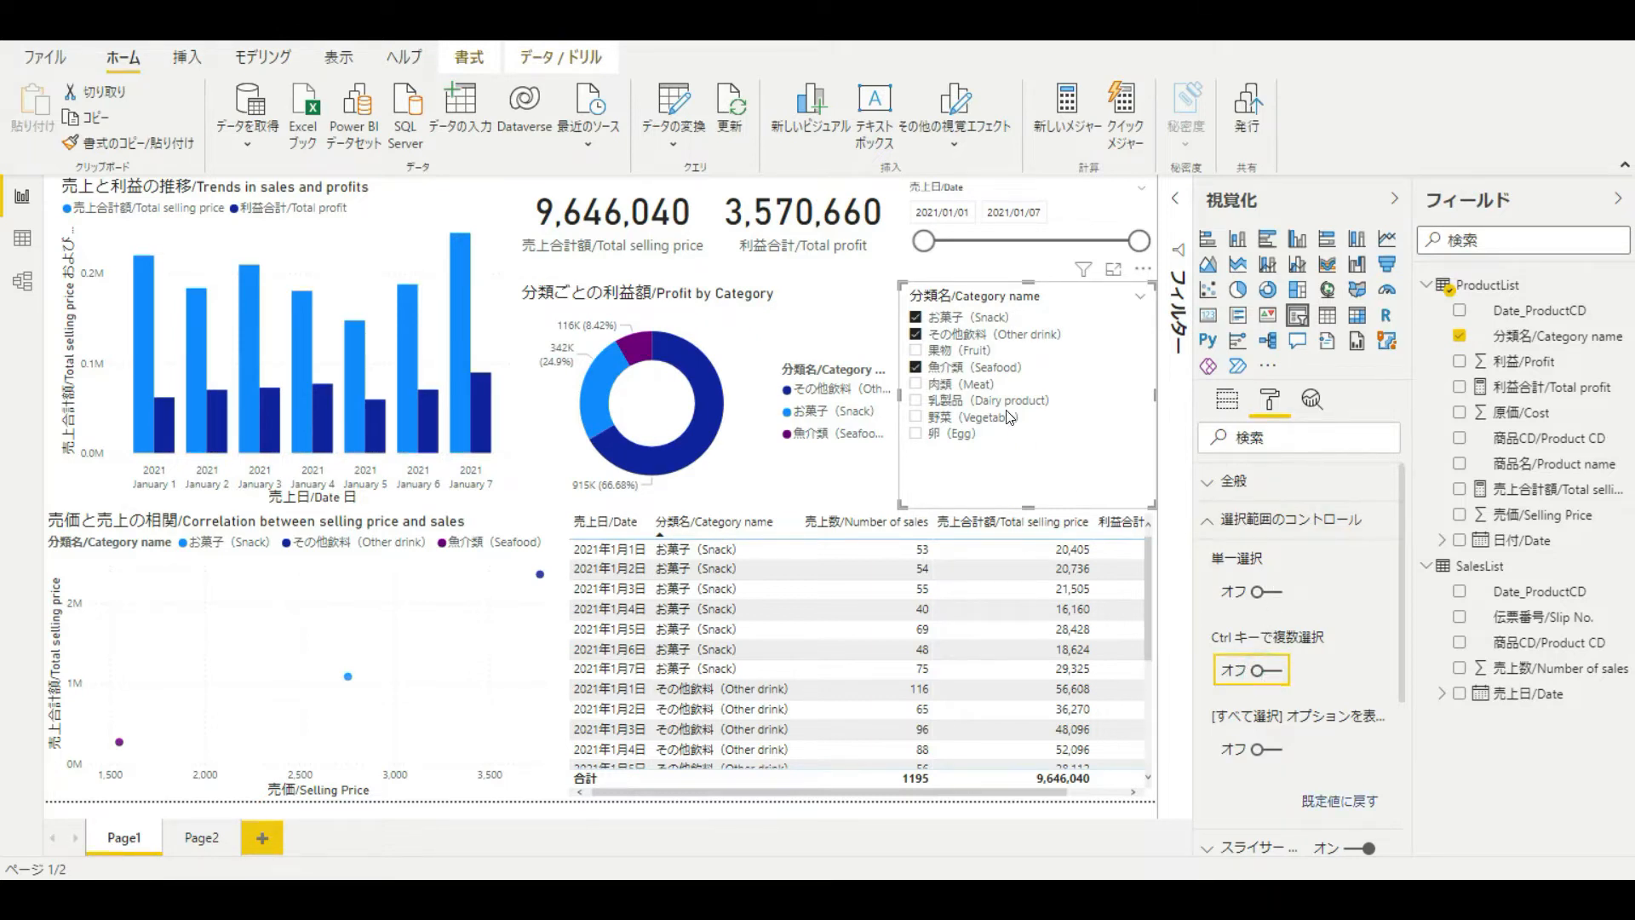
pyautogui.click(915, 351)
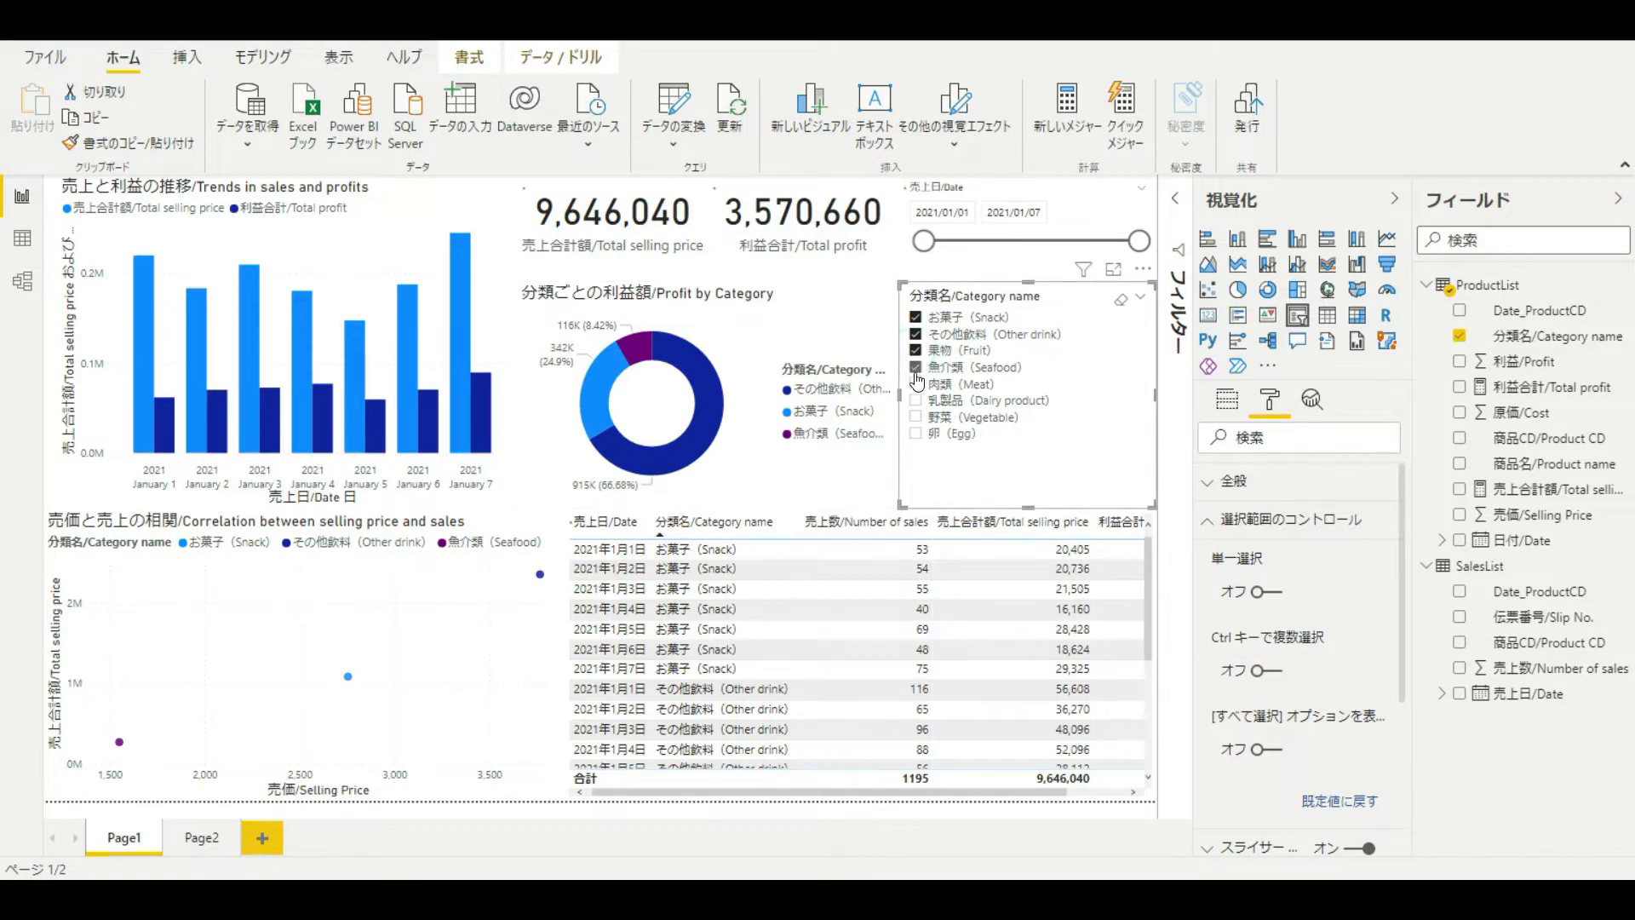
pyautogui.click(916, 385)
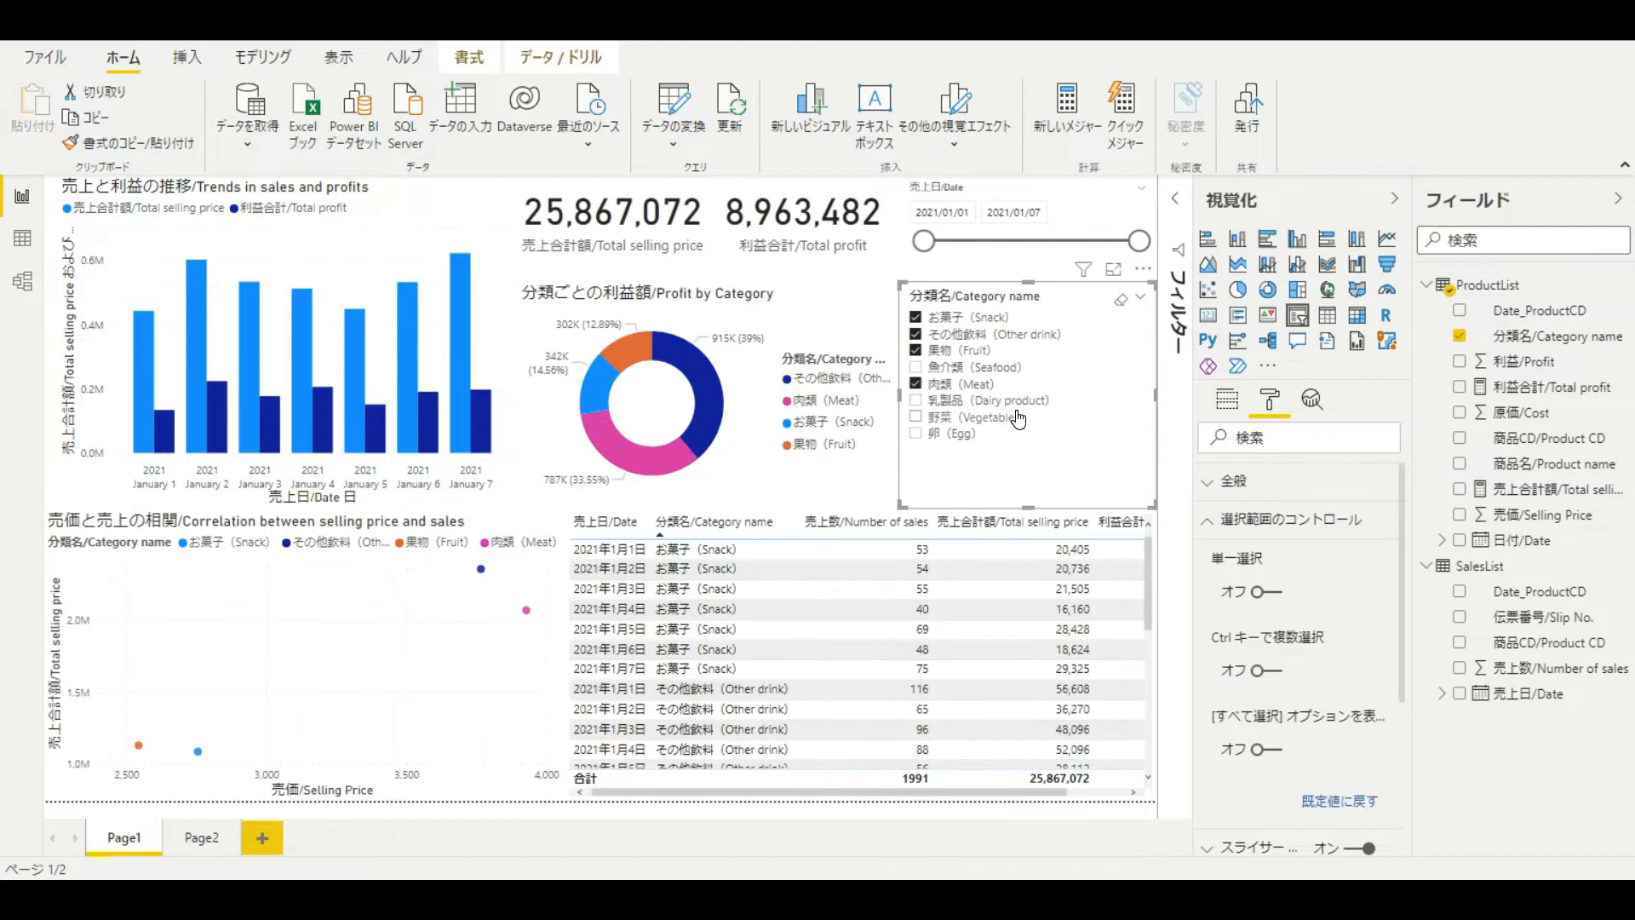
# Step: Try 単一選択 (single selection) on the category slicer with Seafood, Meat and Snack in turn, and turn it off again
pyautogui.click(1266, 593)
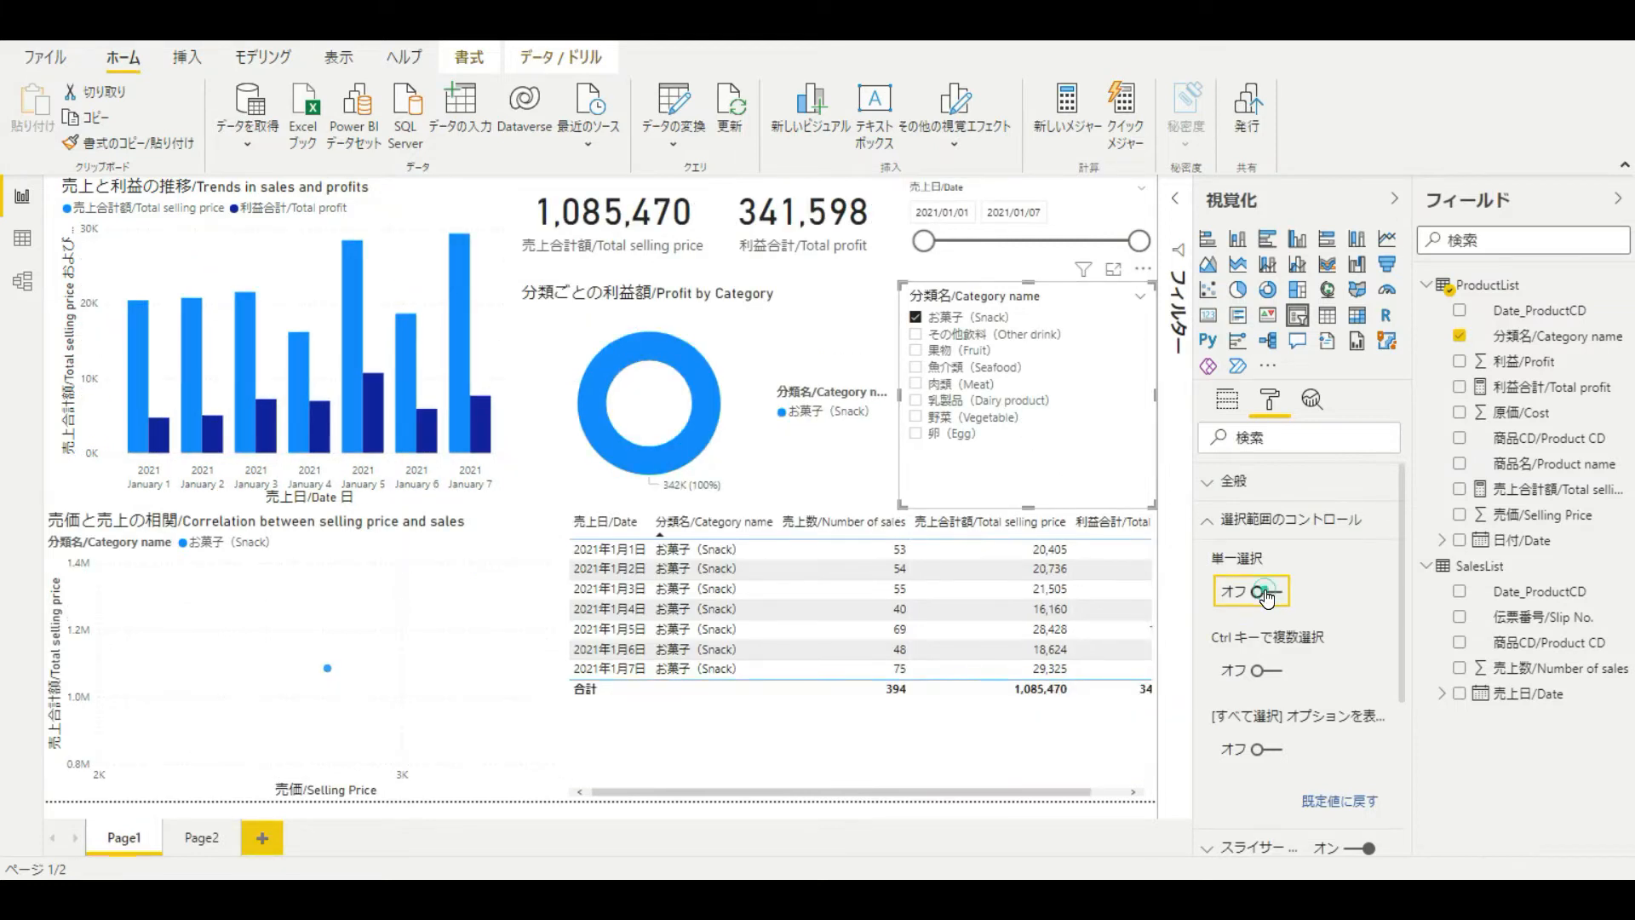
pyautogui.click(916, 334)
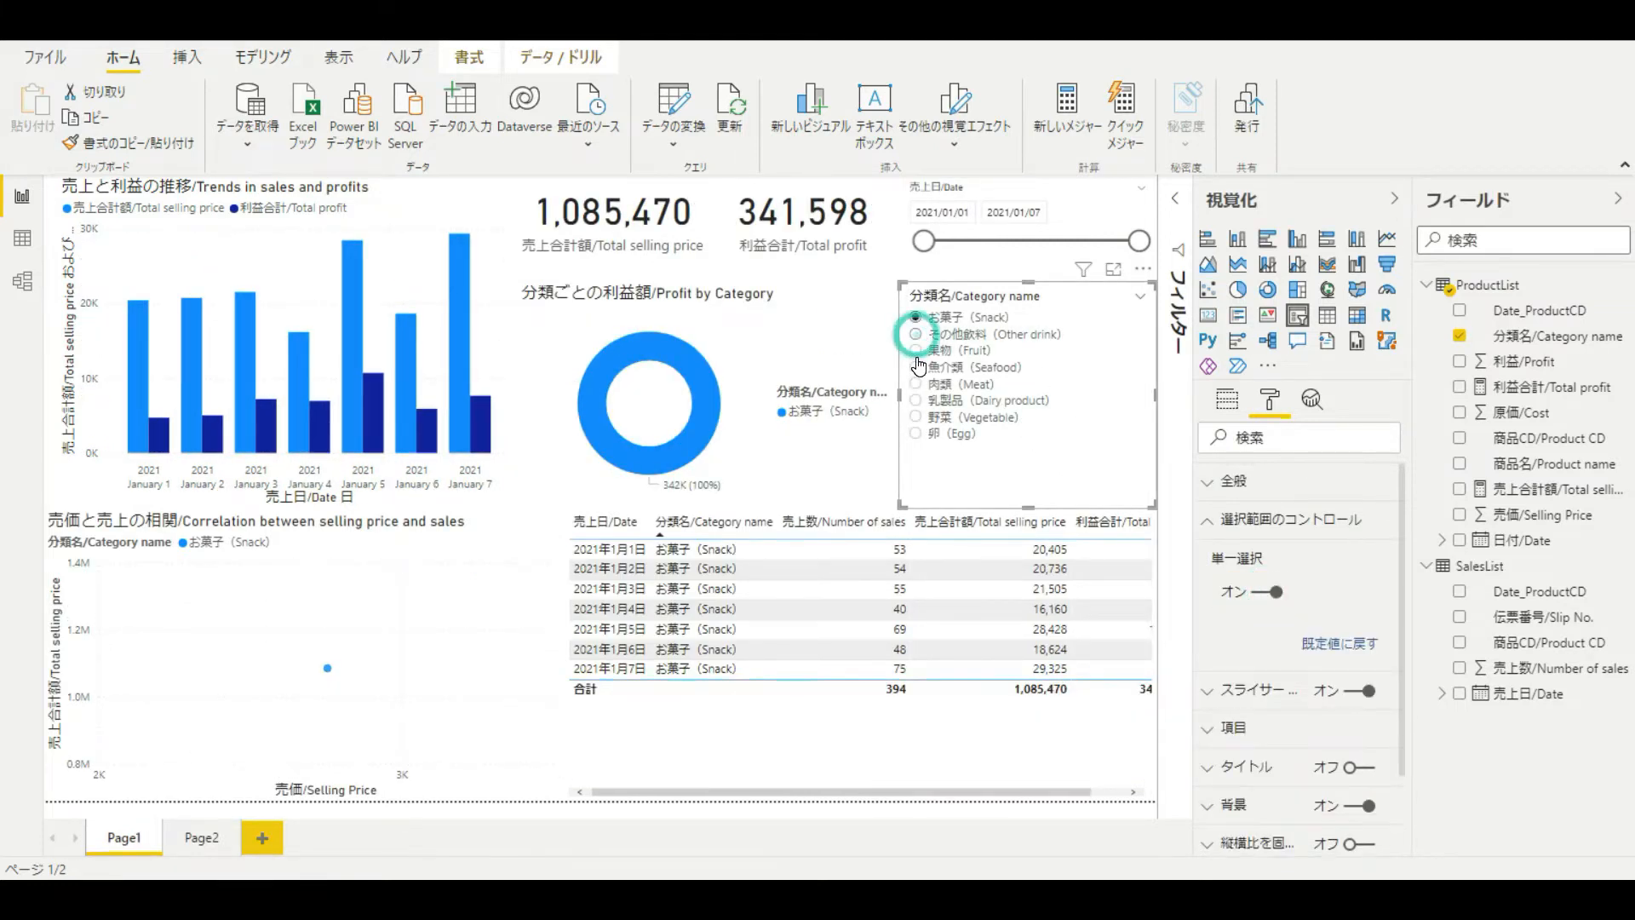
pyautogui.click(917, 364)
pyautogui.click(917, 382)
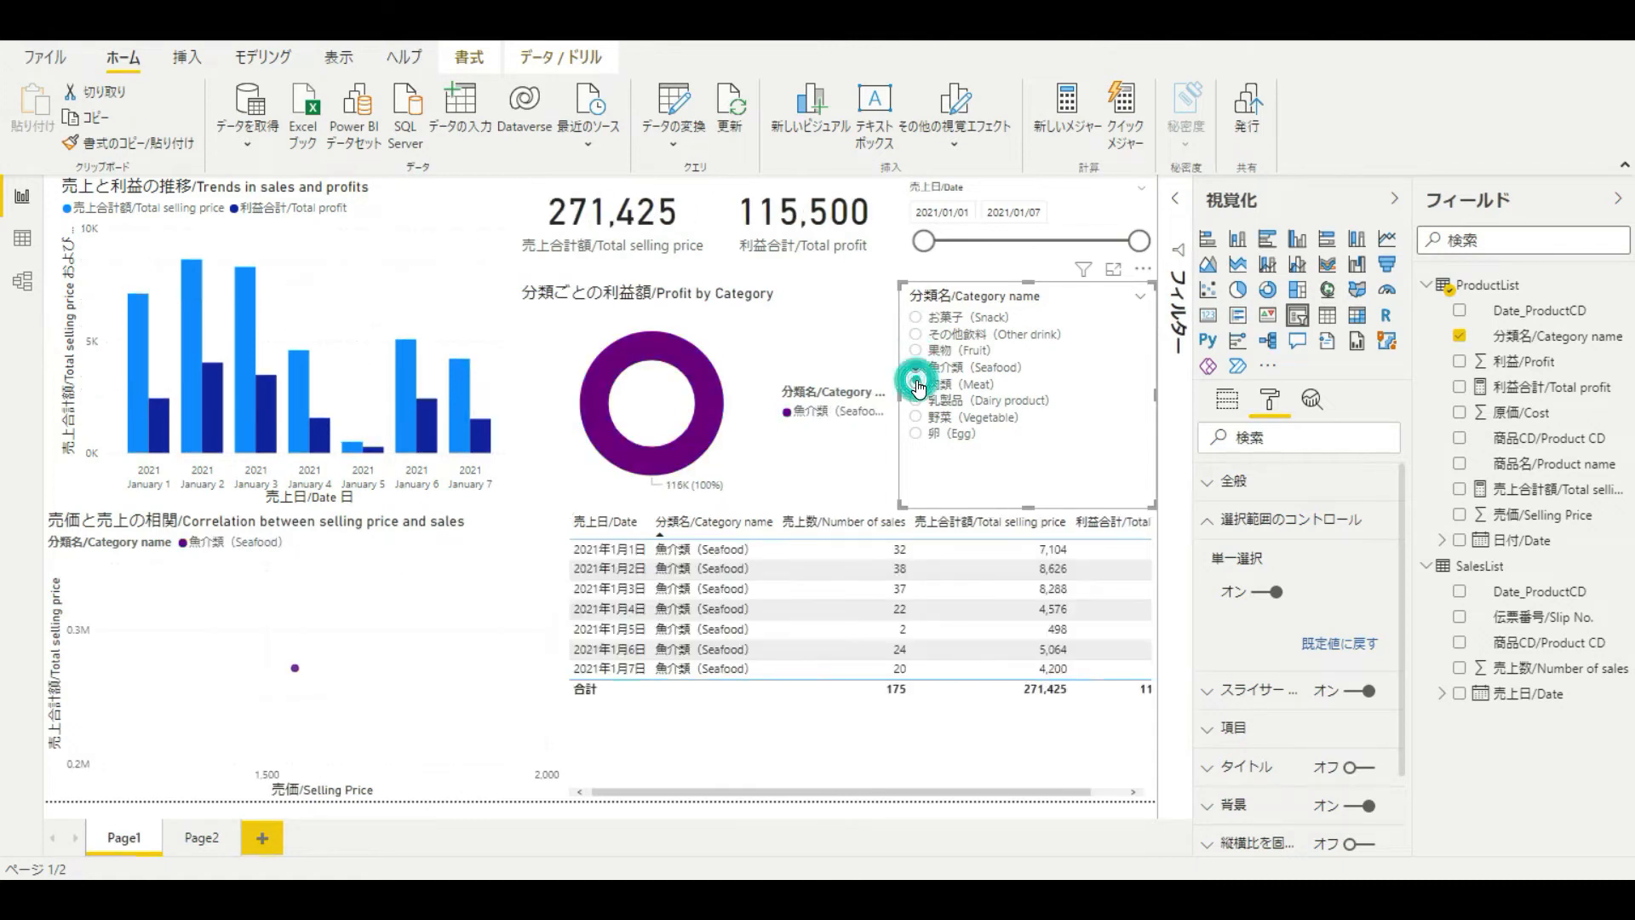
pyautogui.click(916, 318)
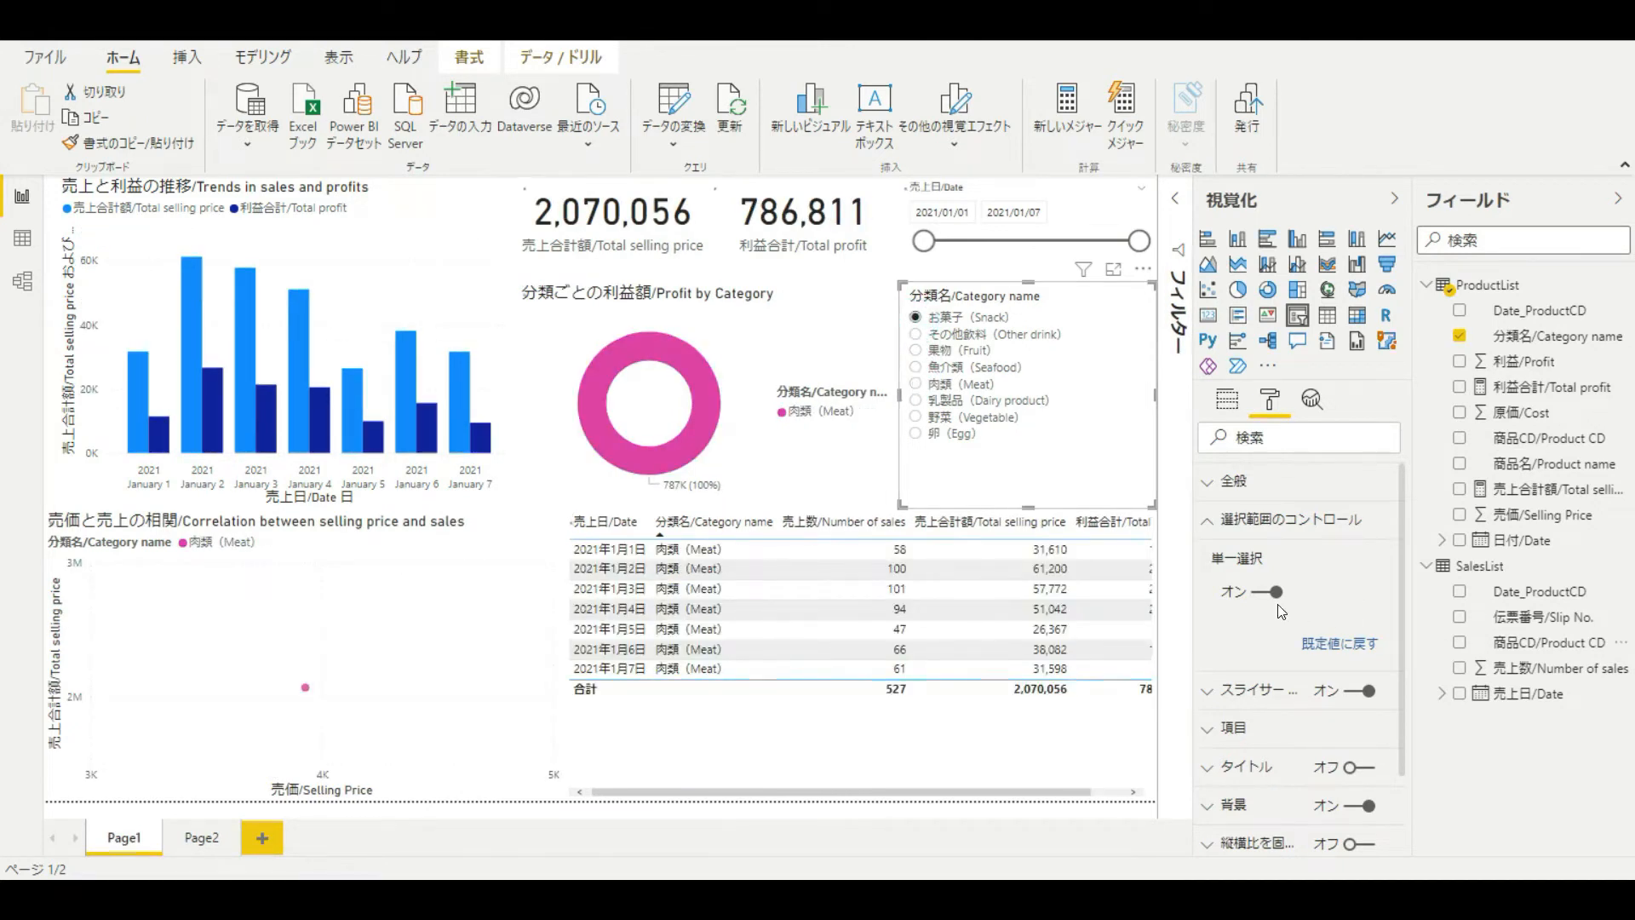
pyautogui.click(1256, 594)
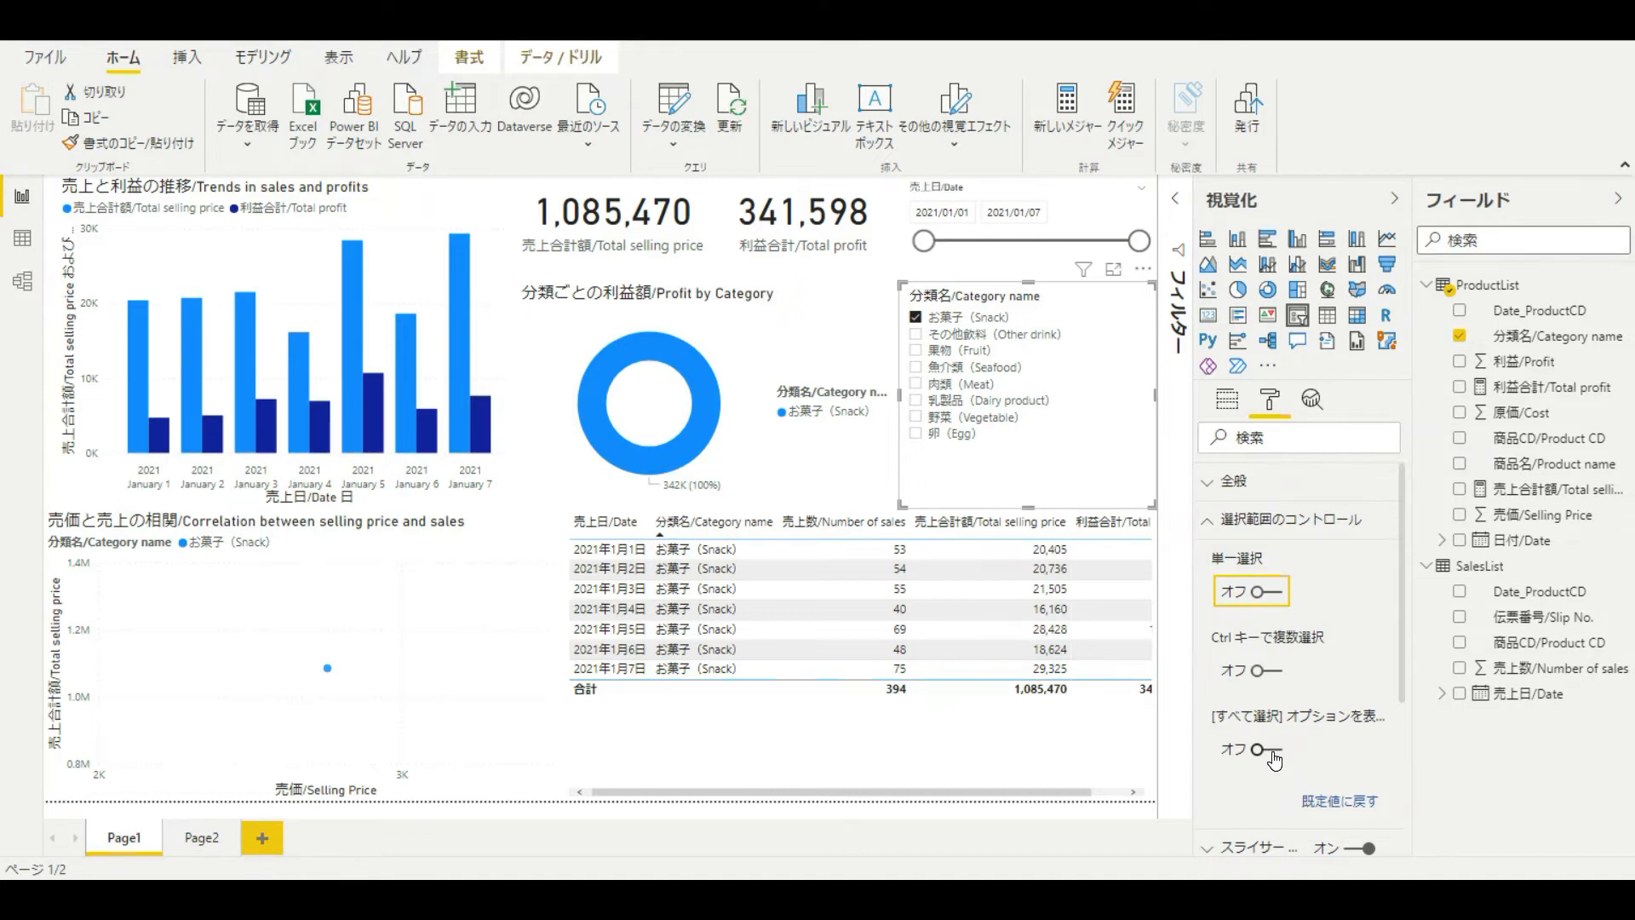
# Step: Turn on the すべて選択 (Select all) option for the category slicer and select all categories with it
pyautogui.click(1275, 753)
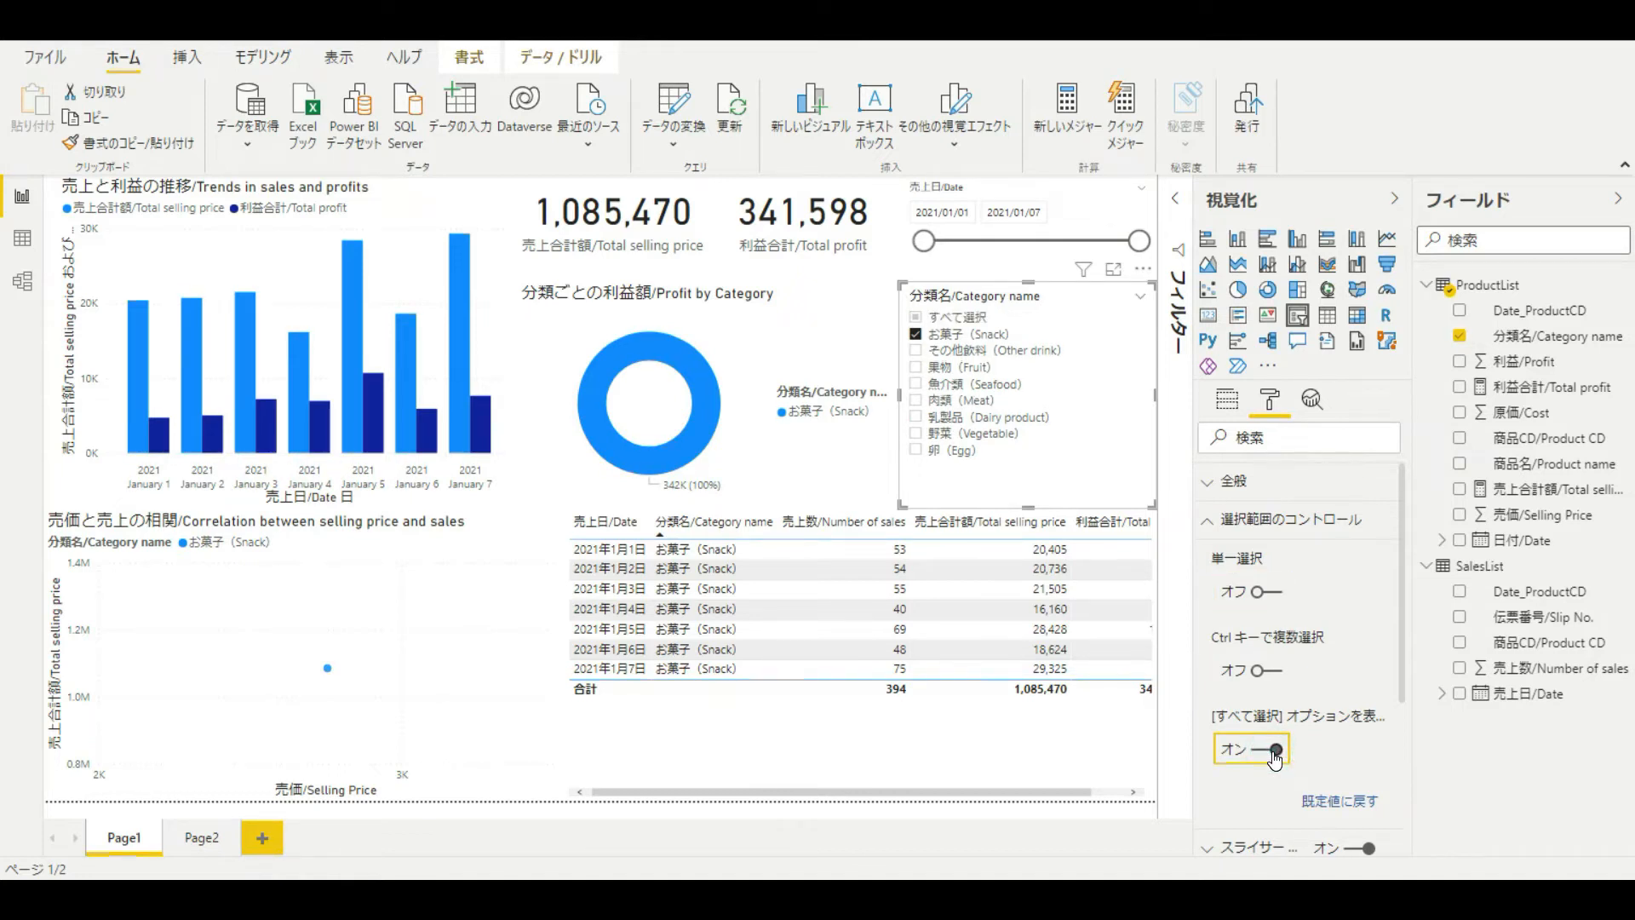
pyautogui.click(940, 318)
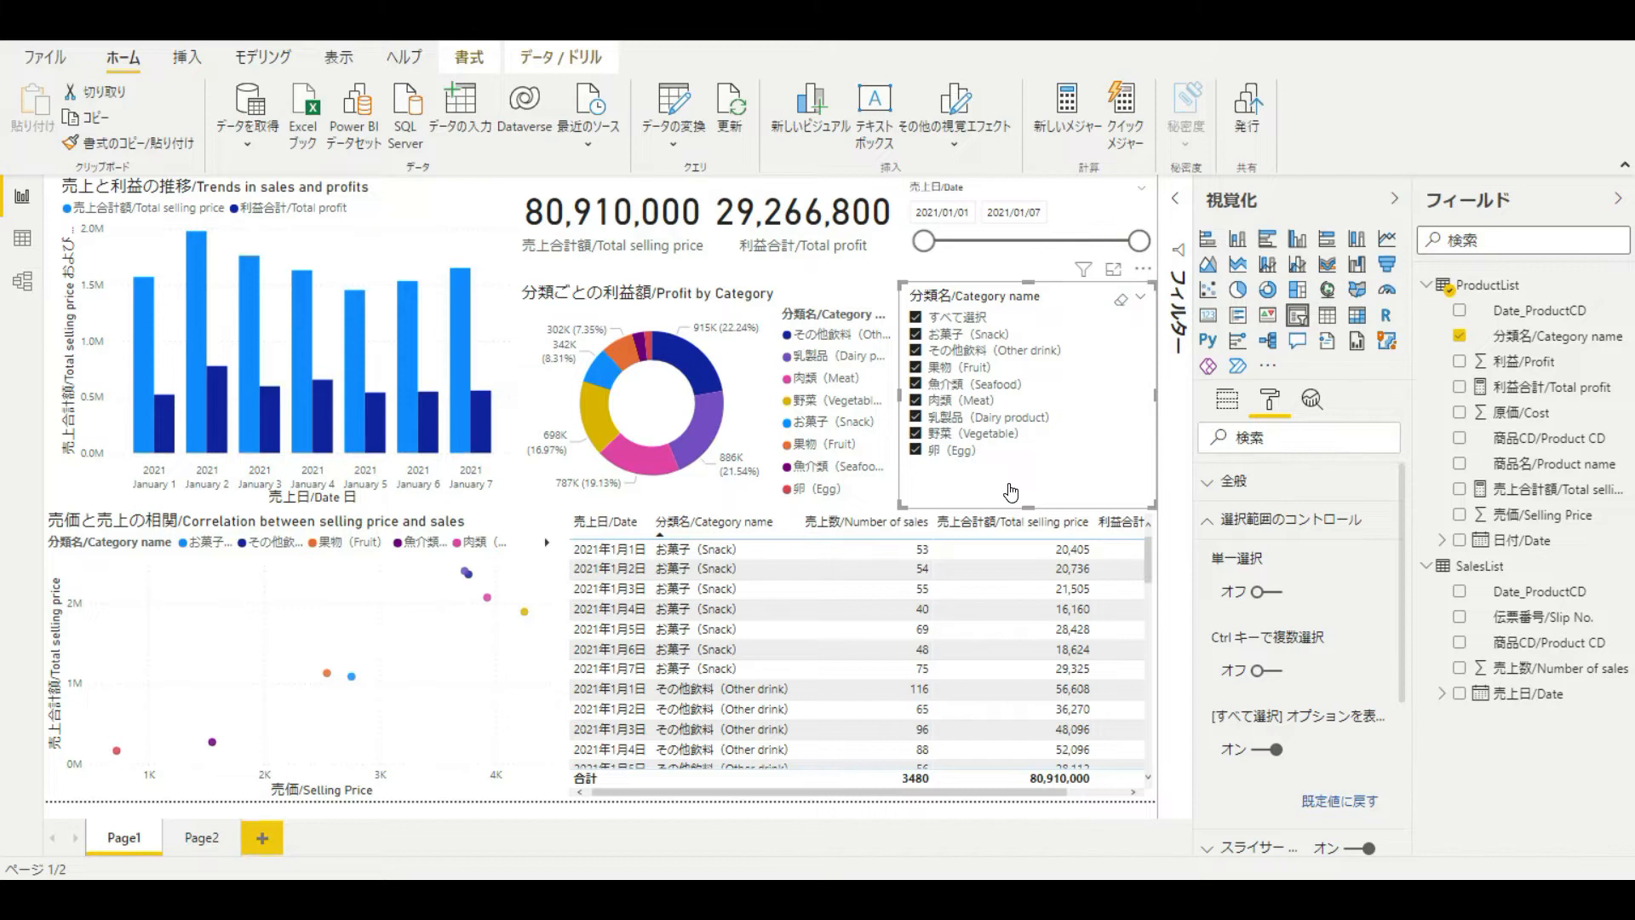
# Step: Set the category slicer's orientation (方向) to 横 (horizontal) in its general formatting settings
pyautogui.click(1243, 484)
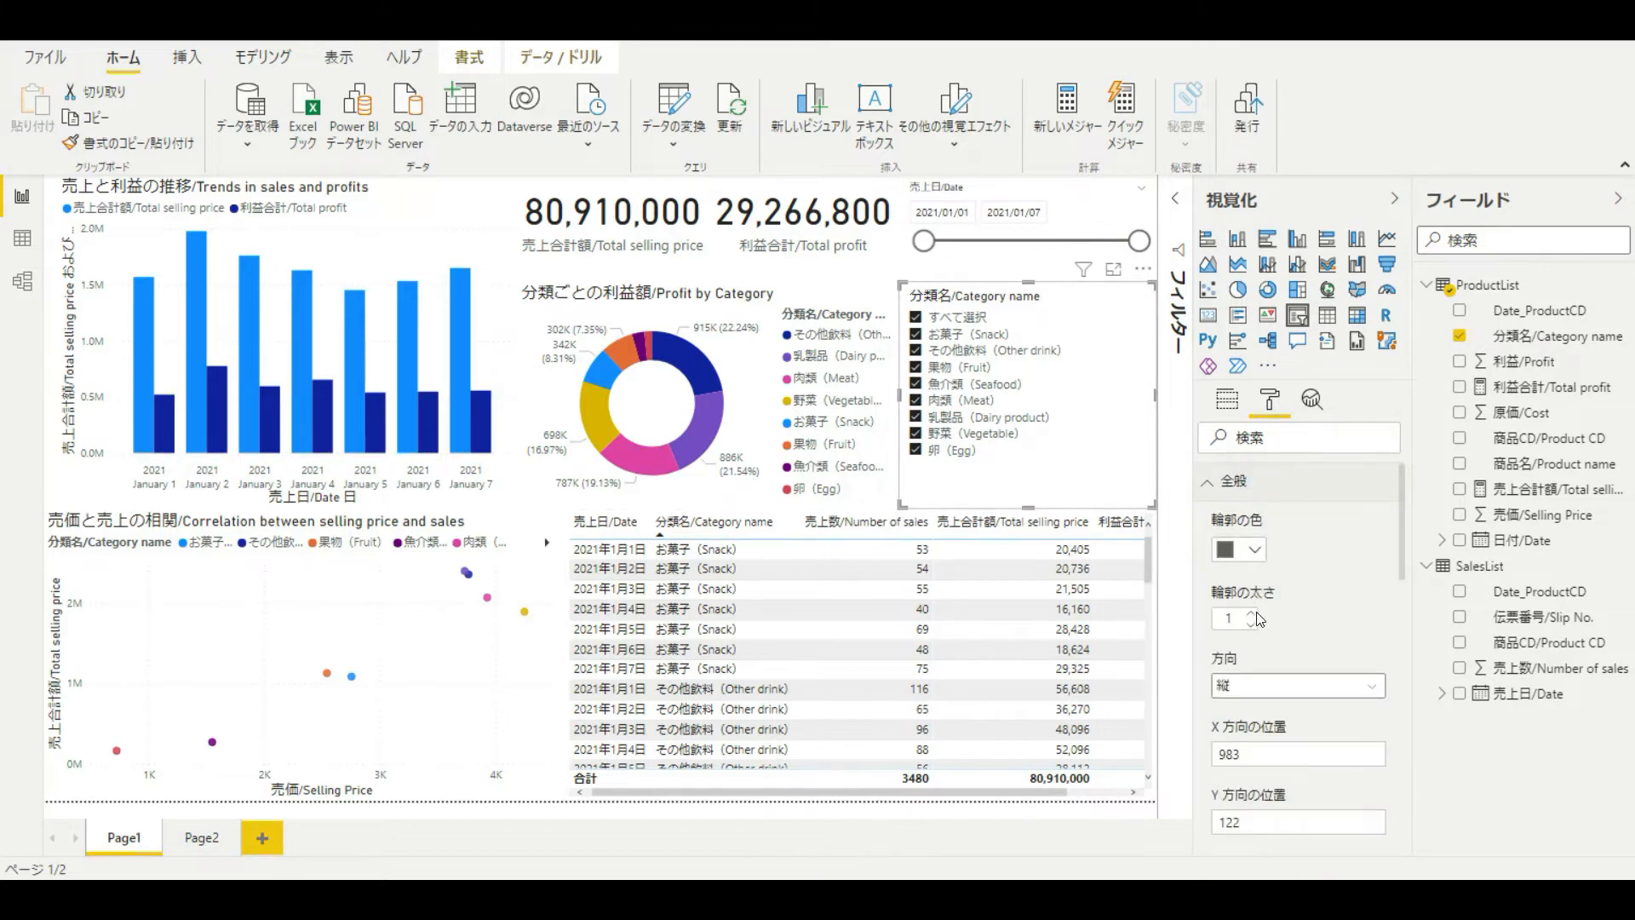
pyautogui.click(1252, 686)
pyautogui.click(1257, 731)
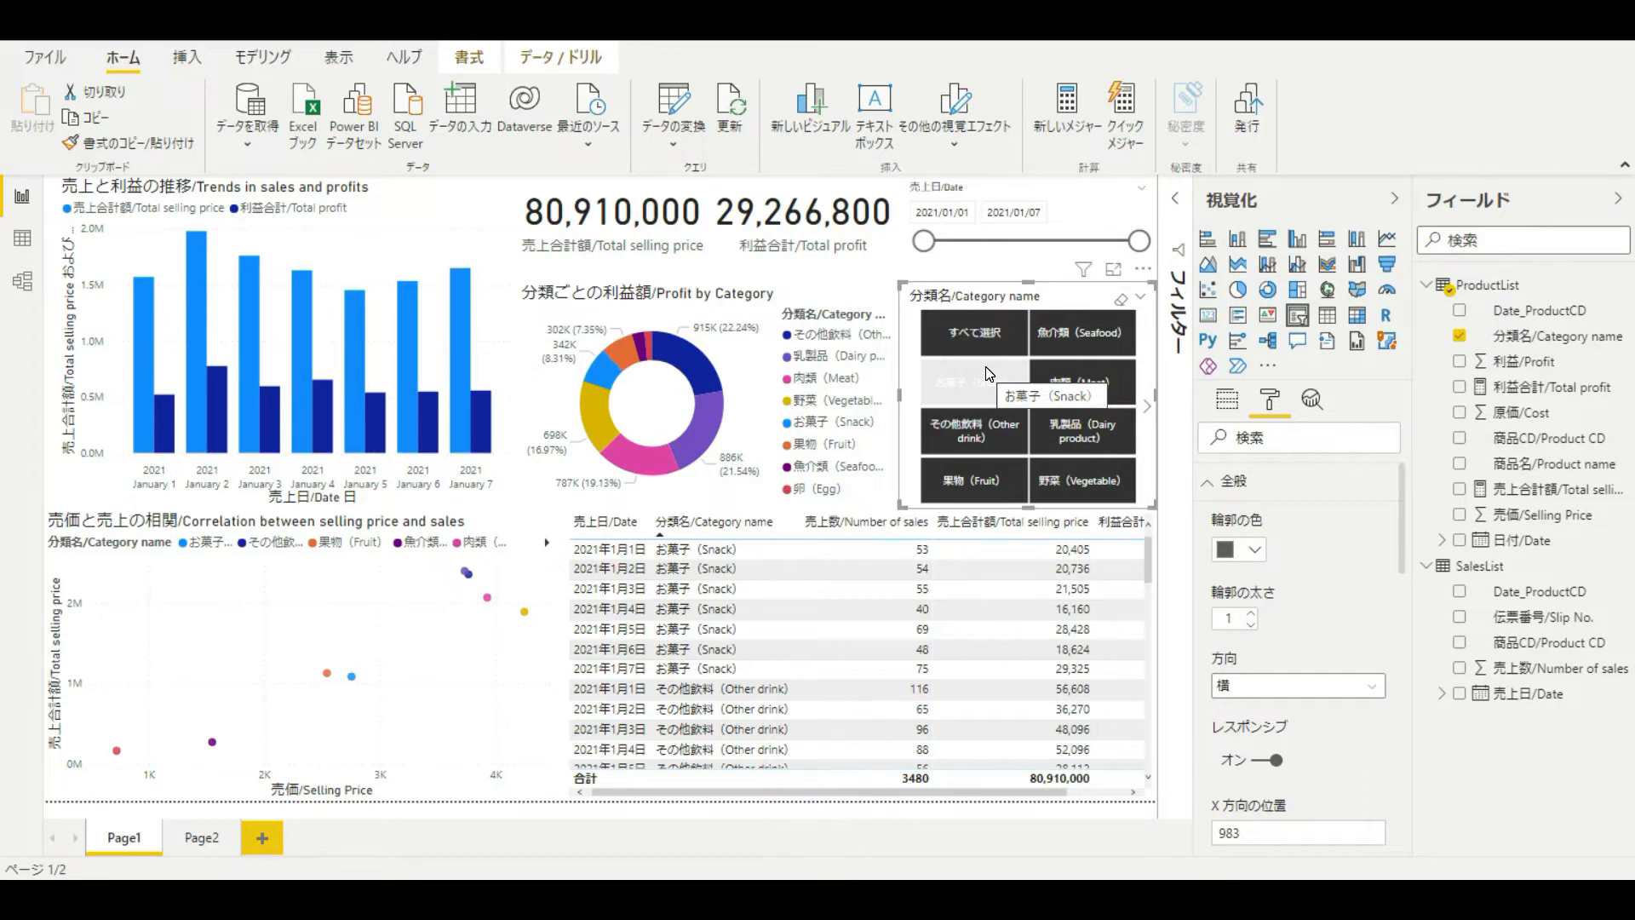
# Step: Try Meat, Other drink and Dairy product in the horizontal category slicer, clear the selection, and reduce the slicer's height slightly
pyautogui.click(1065, 383)
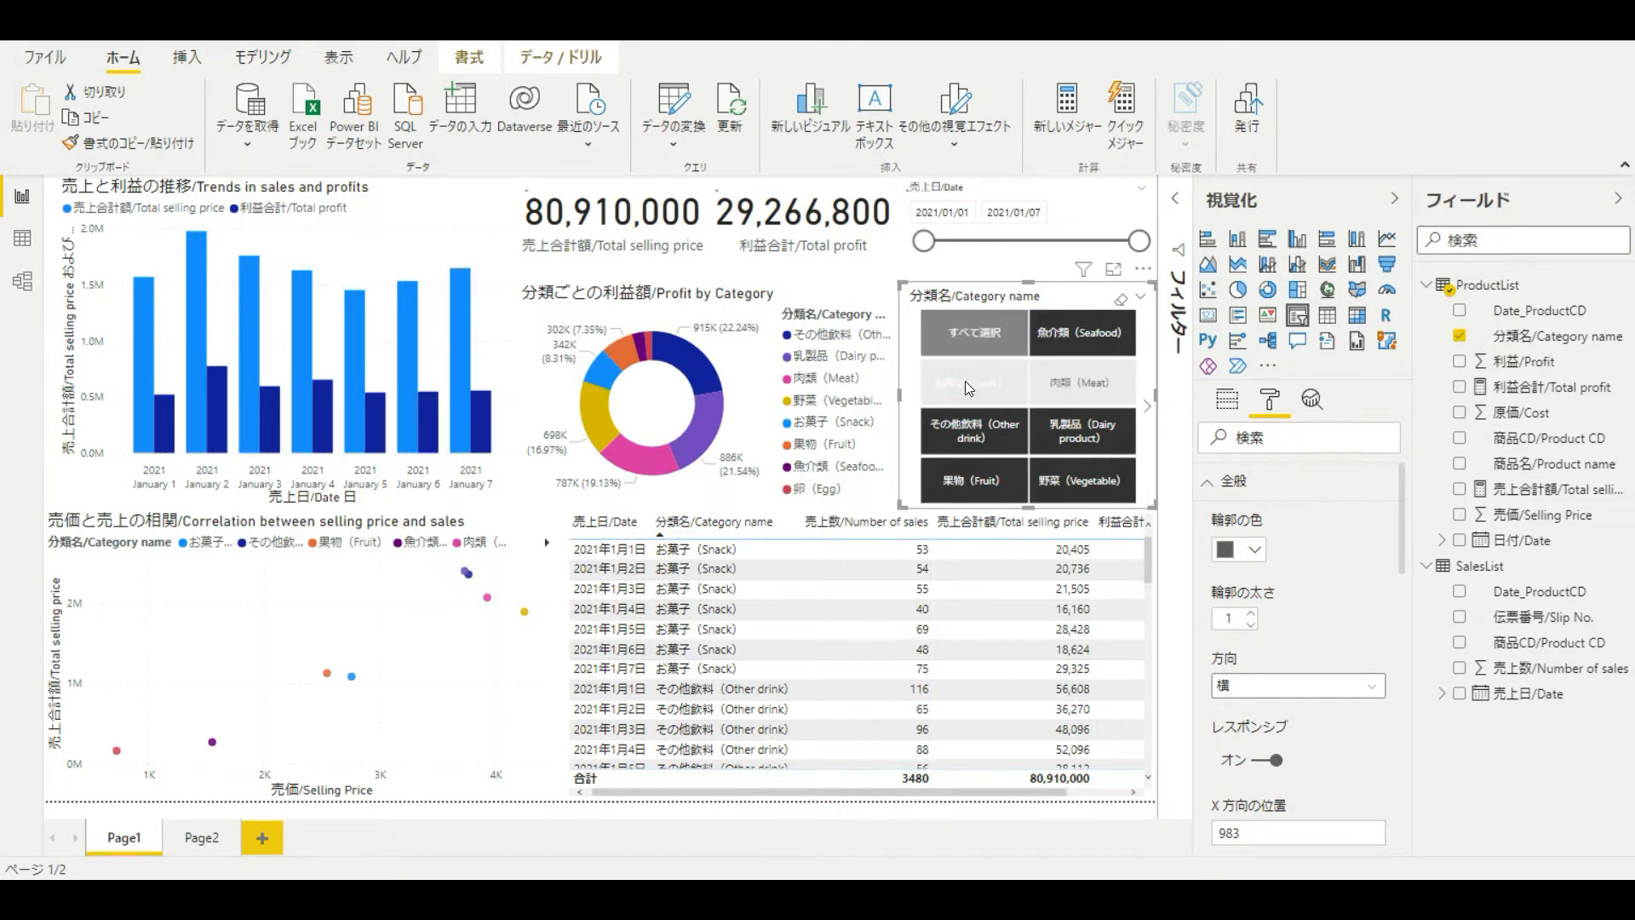
pyautogui.click(967, 429)
pyautogui.click(1114, 448)
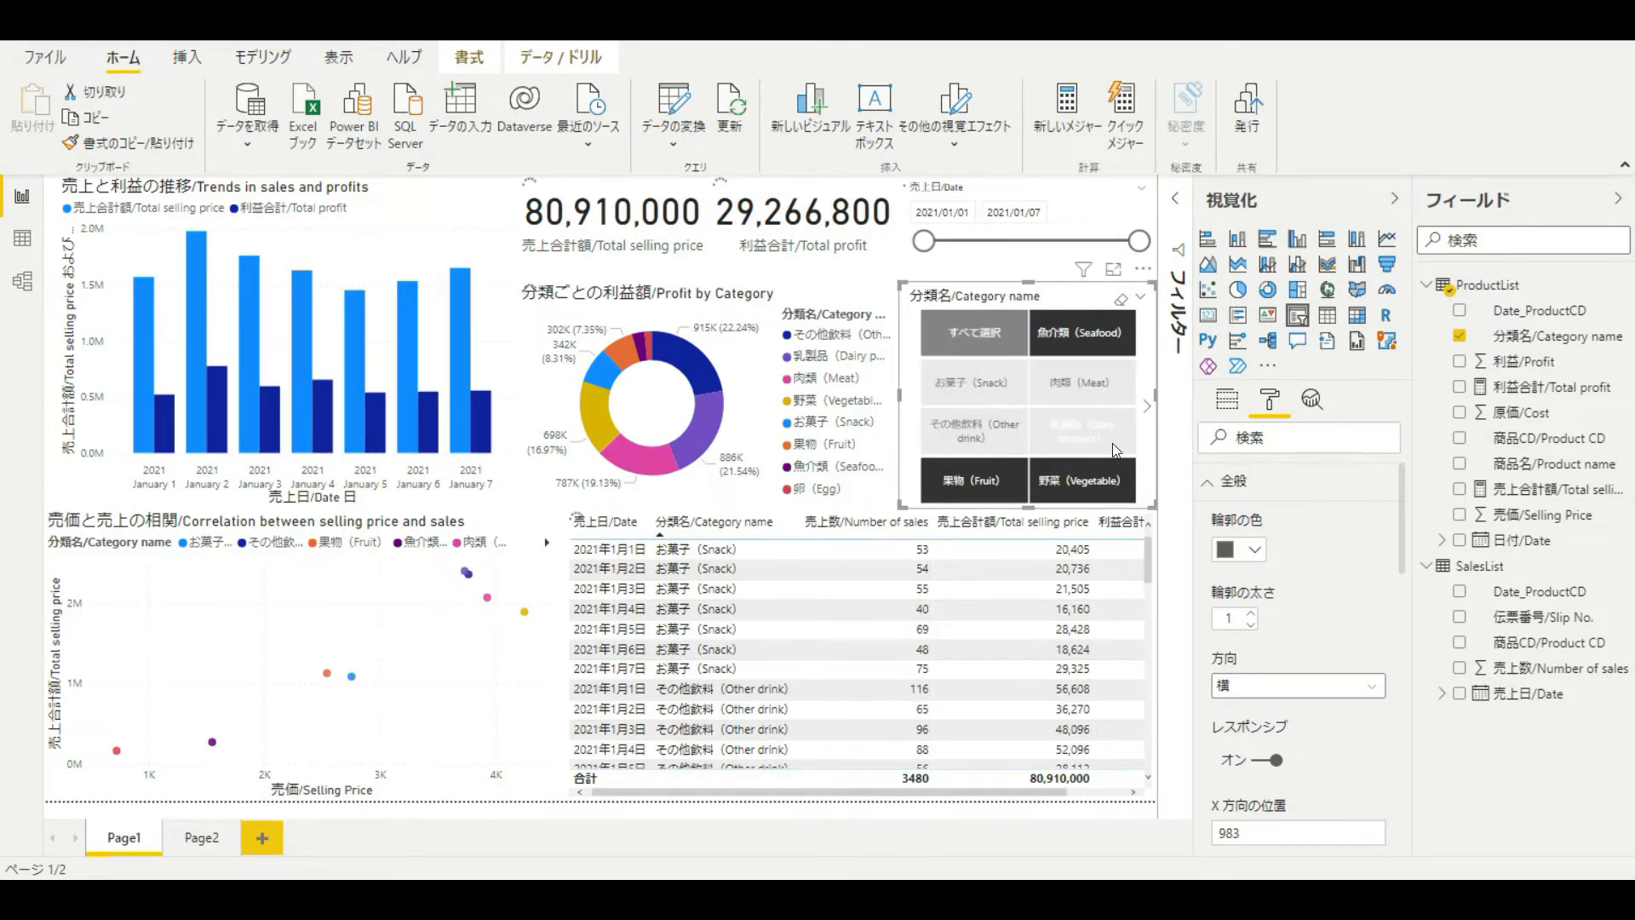
pyautogui.click(1001, 350)
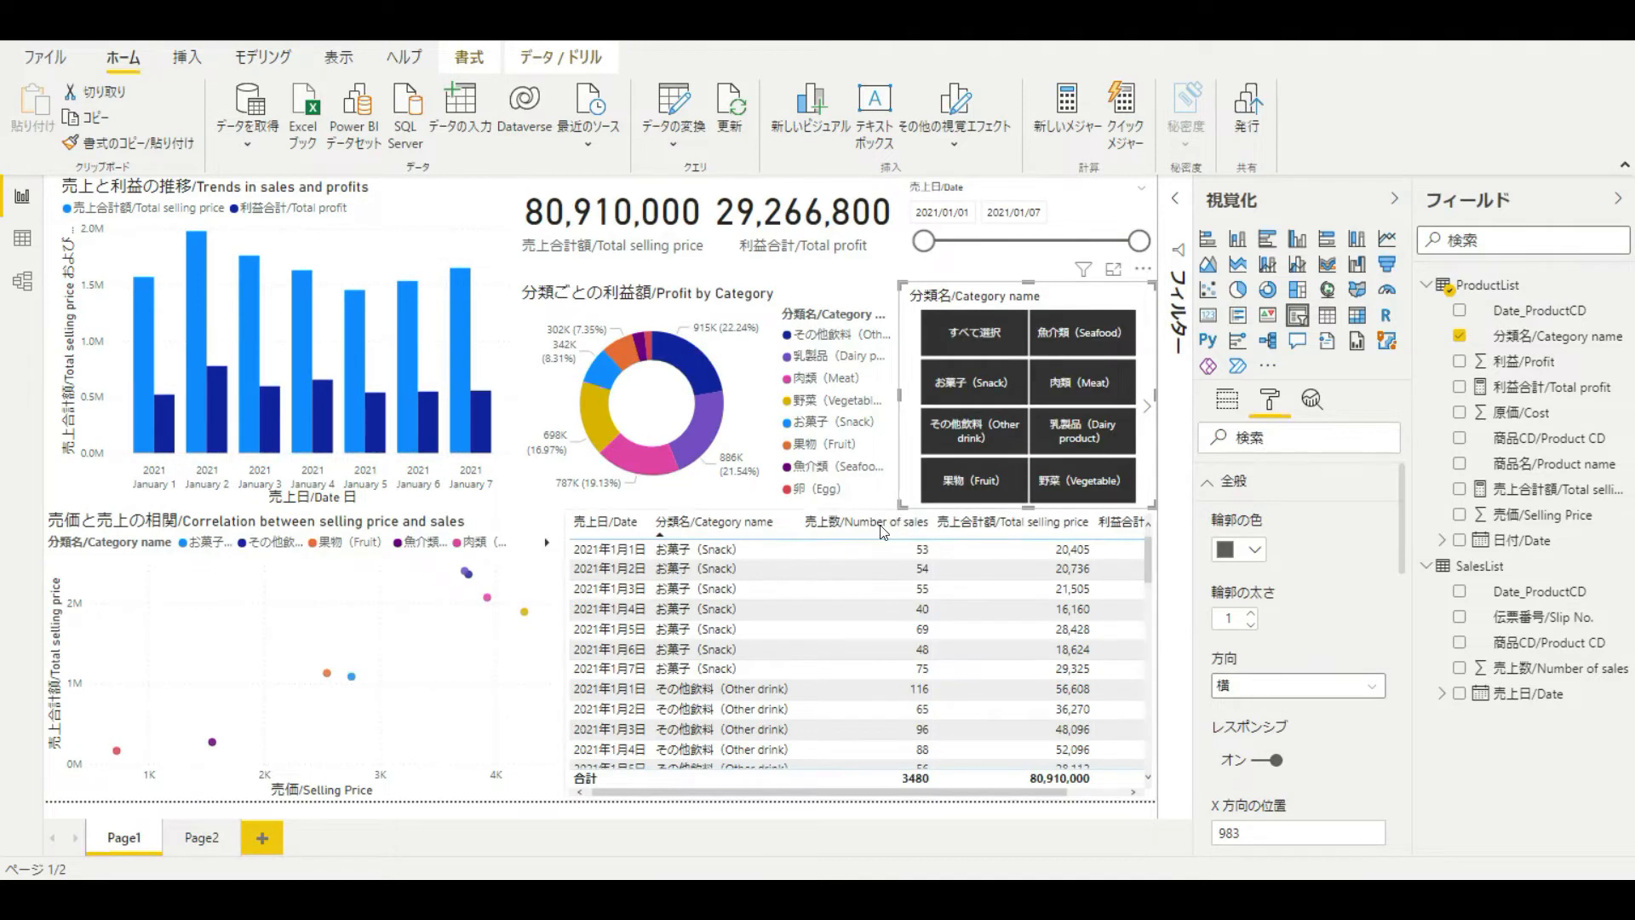
pyautogui.moveTo(901, 508)
pyautogui.mouseDown()
pyautogui.moveTo(753, 548)
pyautogui.moveTo(746, 629)
pyautogui.moveTo(750, 486)
pyautogui.moveTo(901, 503)
pyautogui.moveTo(901, 487)
pyautogui.mouseUp()
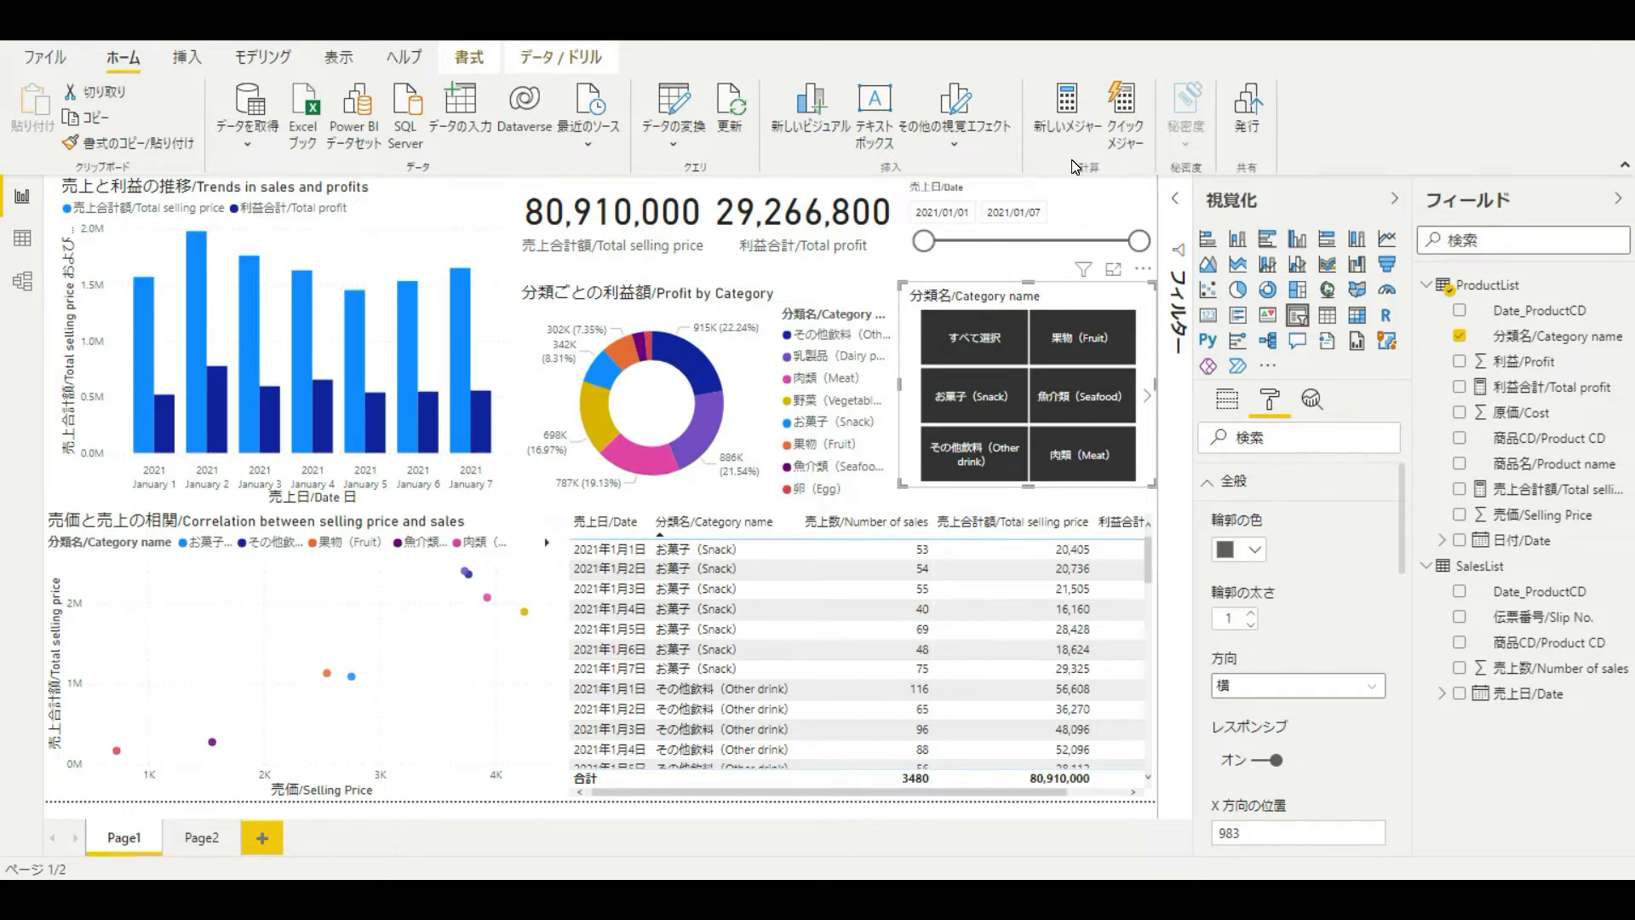
# Step: Show the filters for the sales table and look through the visual, page and all-pages filter sections
pyautogui.click(1175, 209)
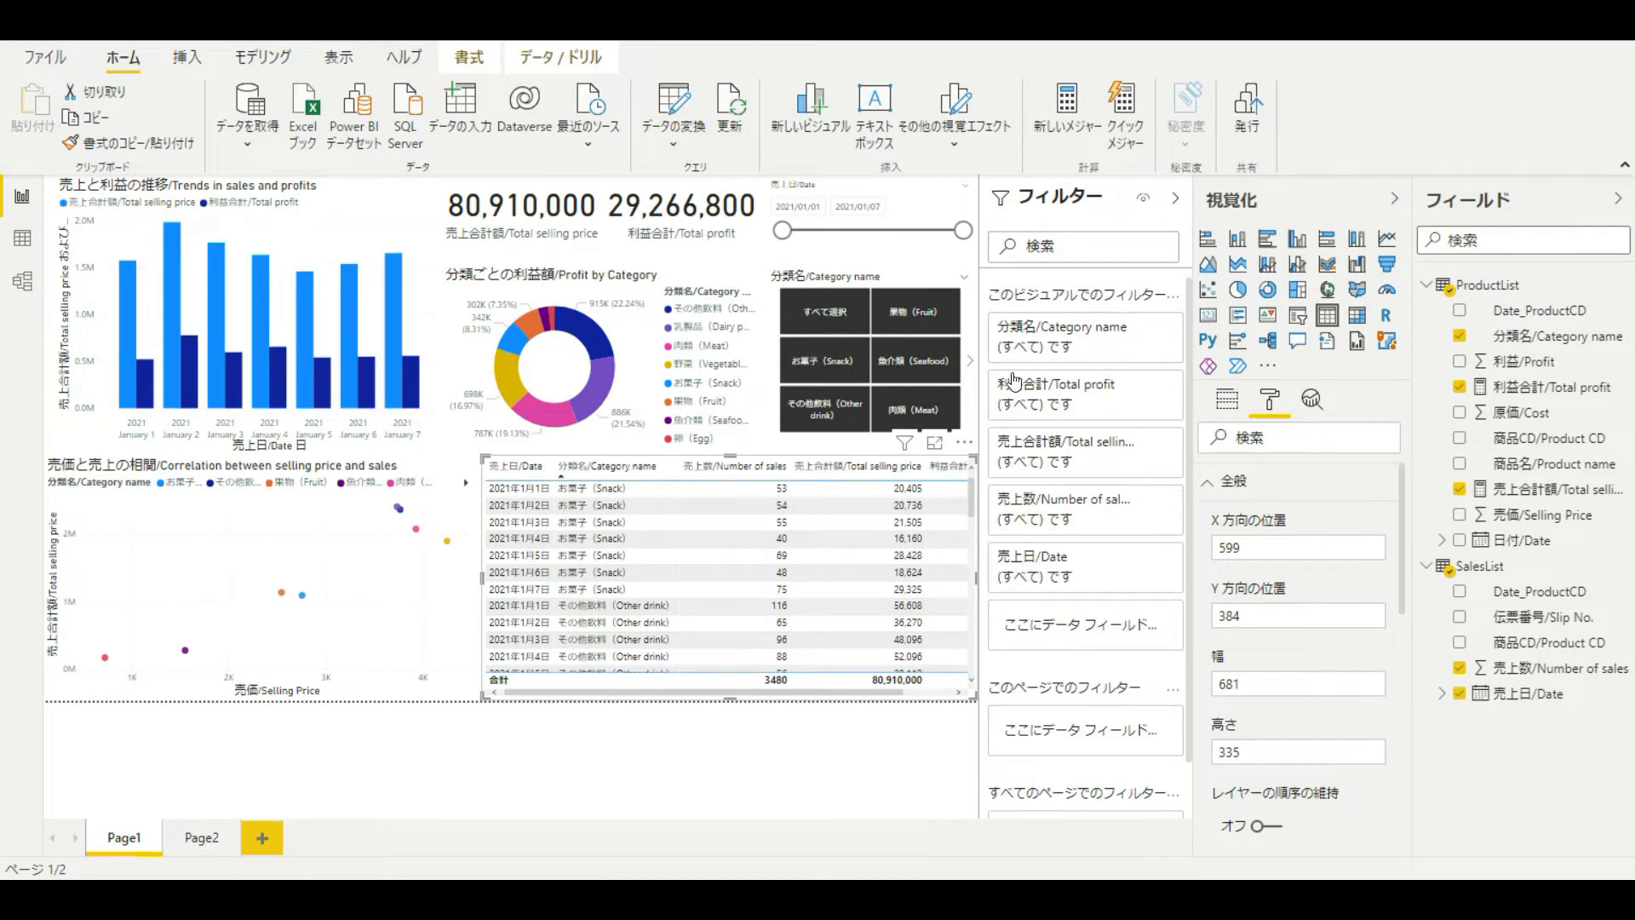
pyautogui.scroll(-1, 1071, 669)
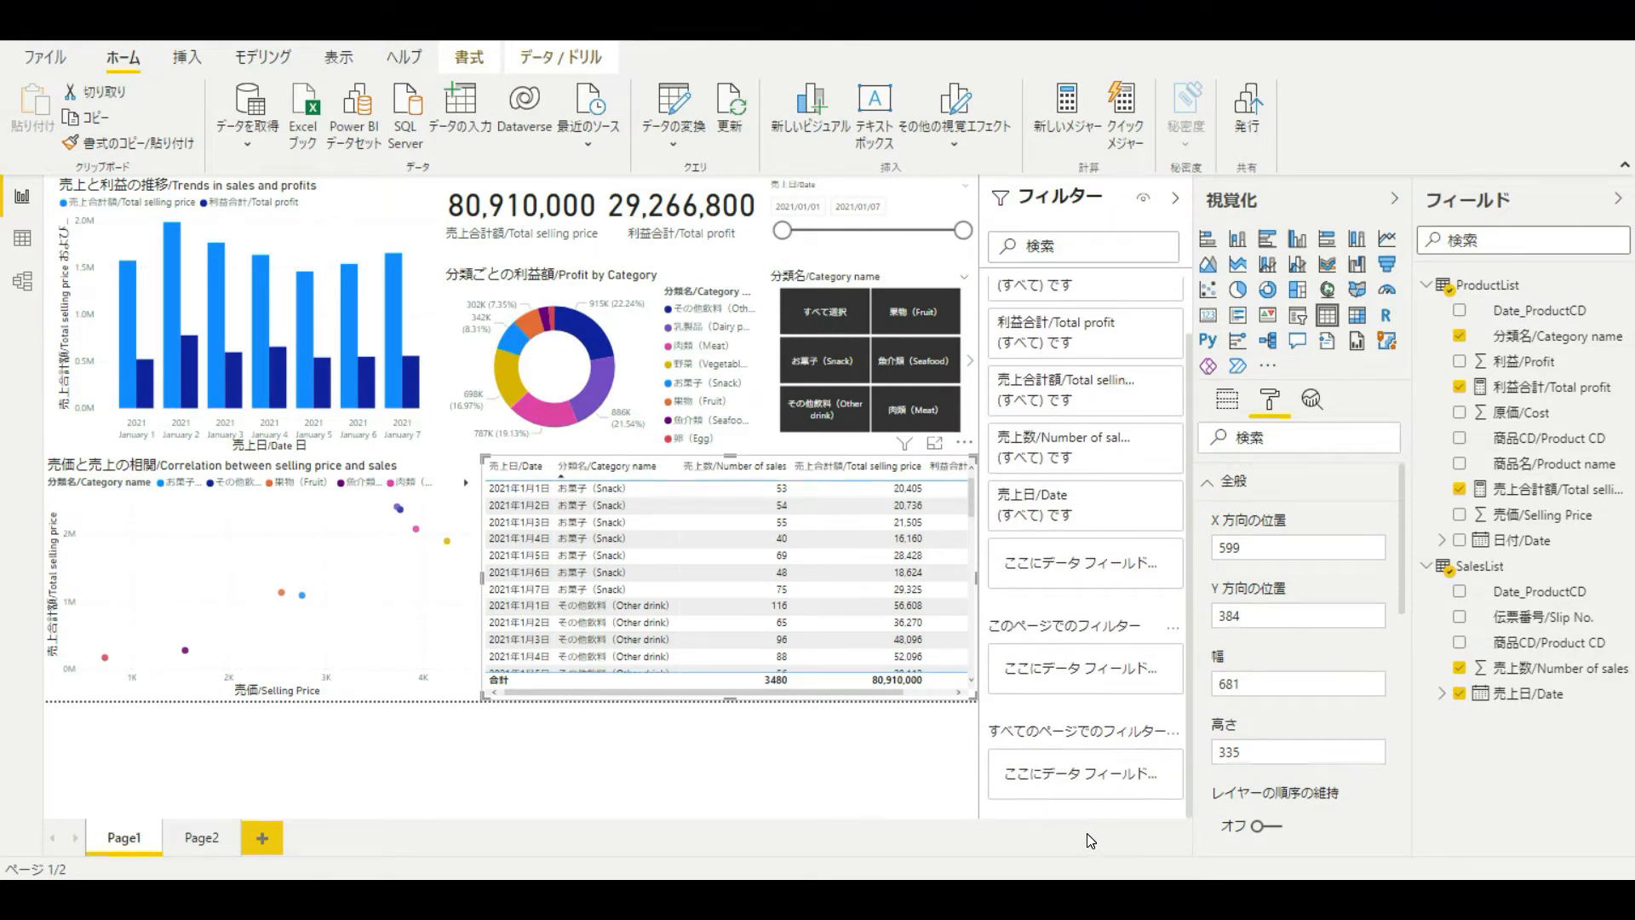
pyautogui.scroll(1, 1093, 807)
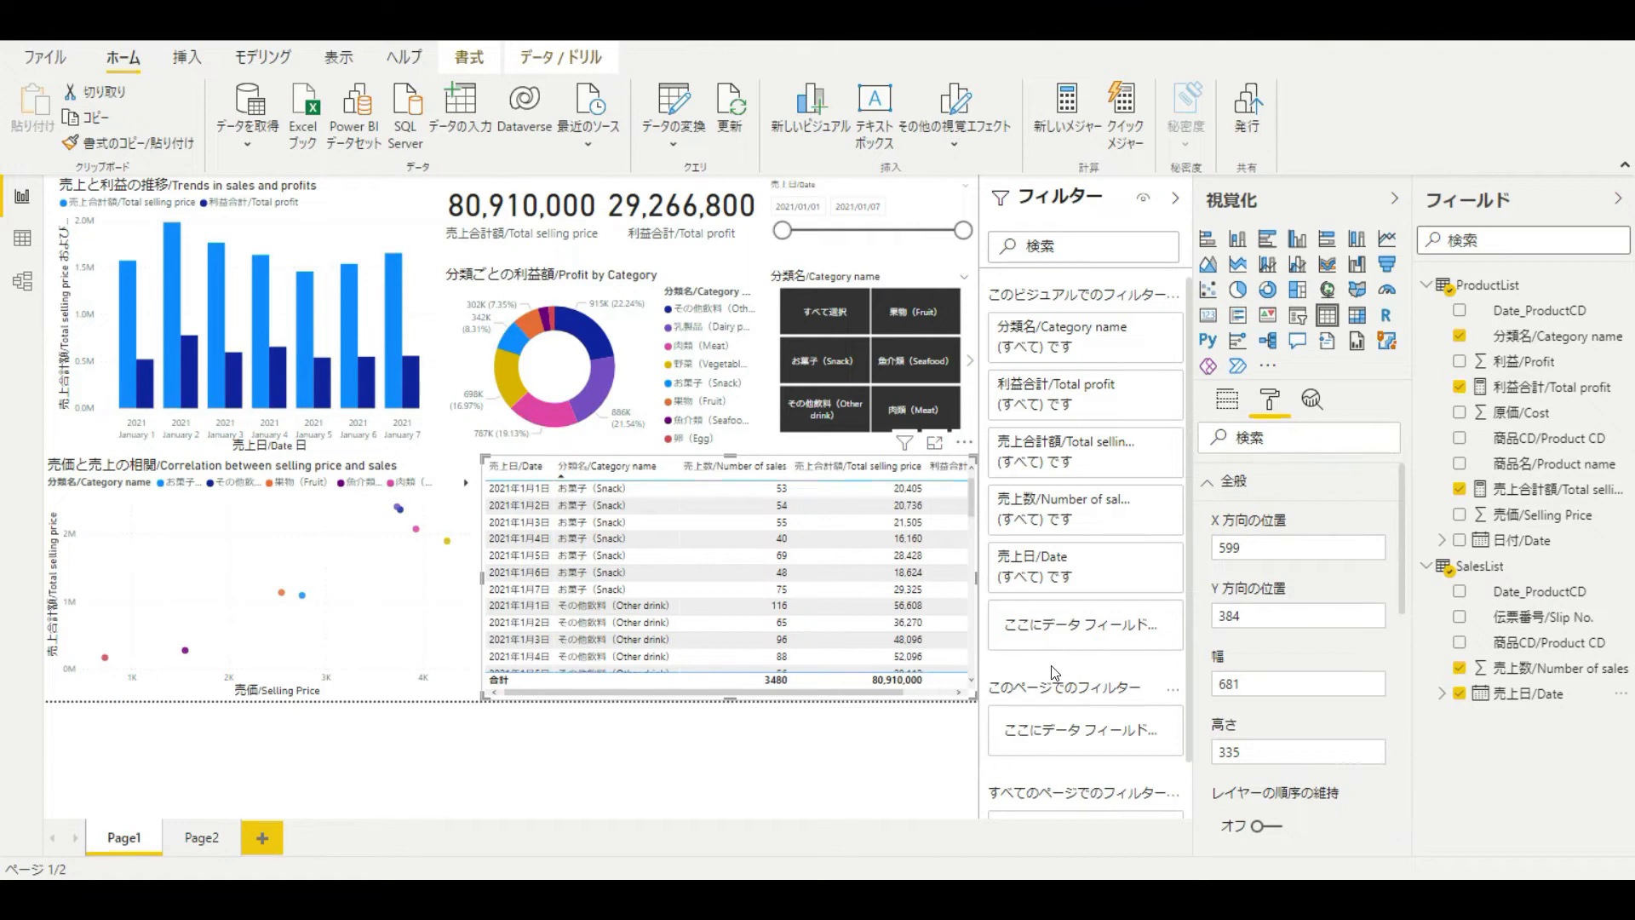
# Step: Try a page-level filter on 売上日/Date with the 相対日付 (relative date) type, look at its period units, and remove the filter
pyautogui.moveTo(1537, 697); pyautogui.dragTo(1082, 730)
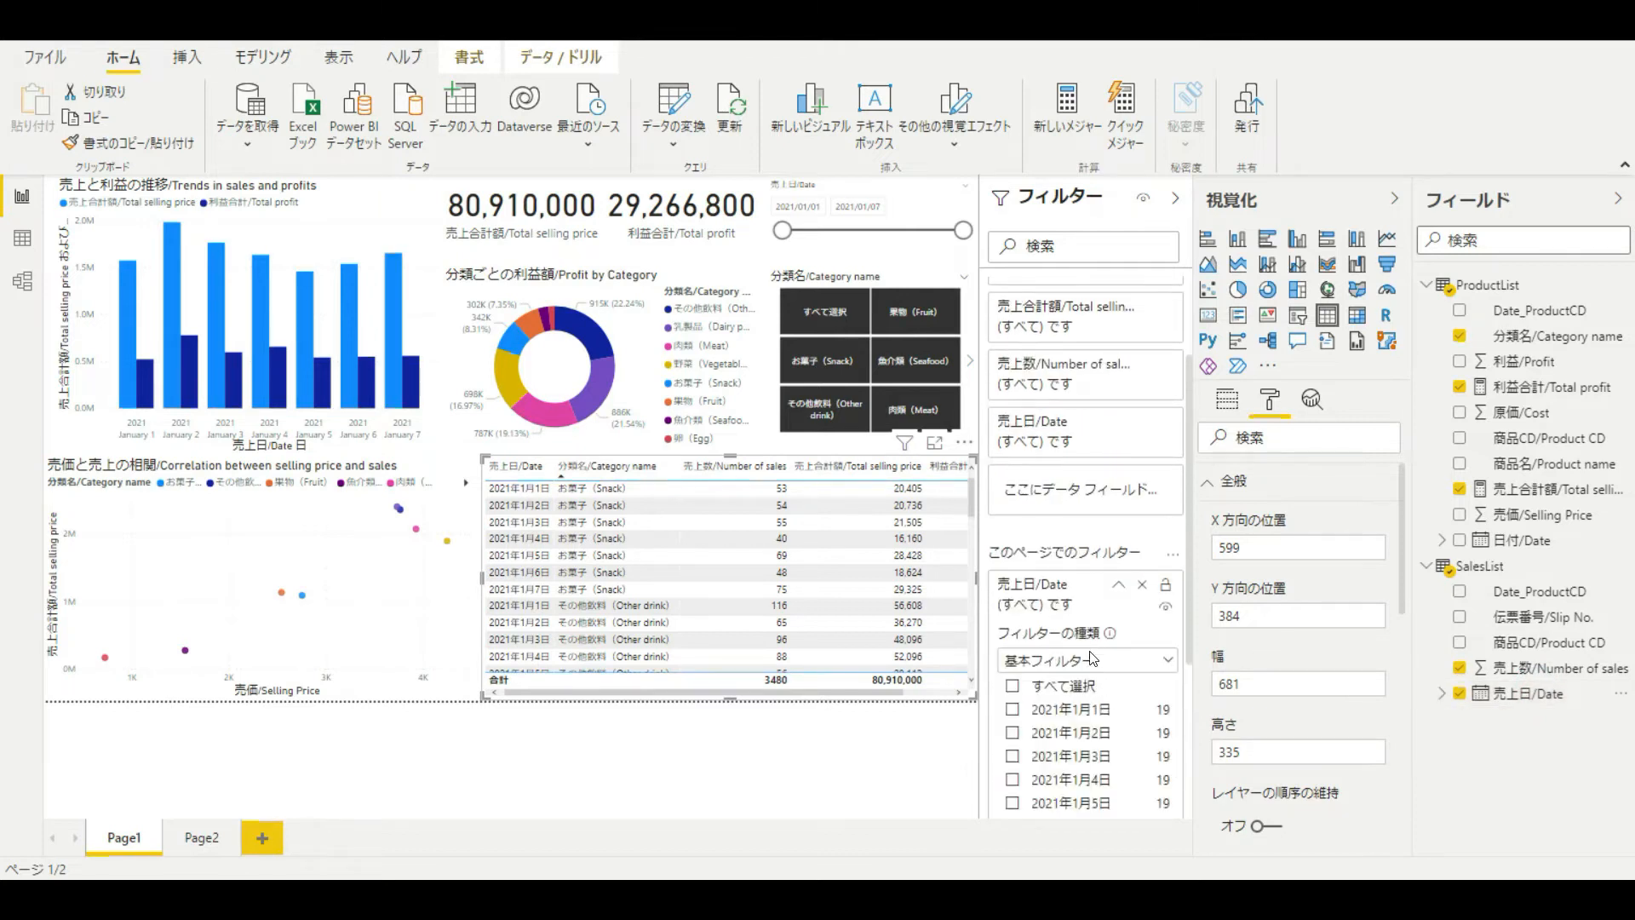
pyautogui.click(1093, 663)
pyautogui.click(1060, 738)
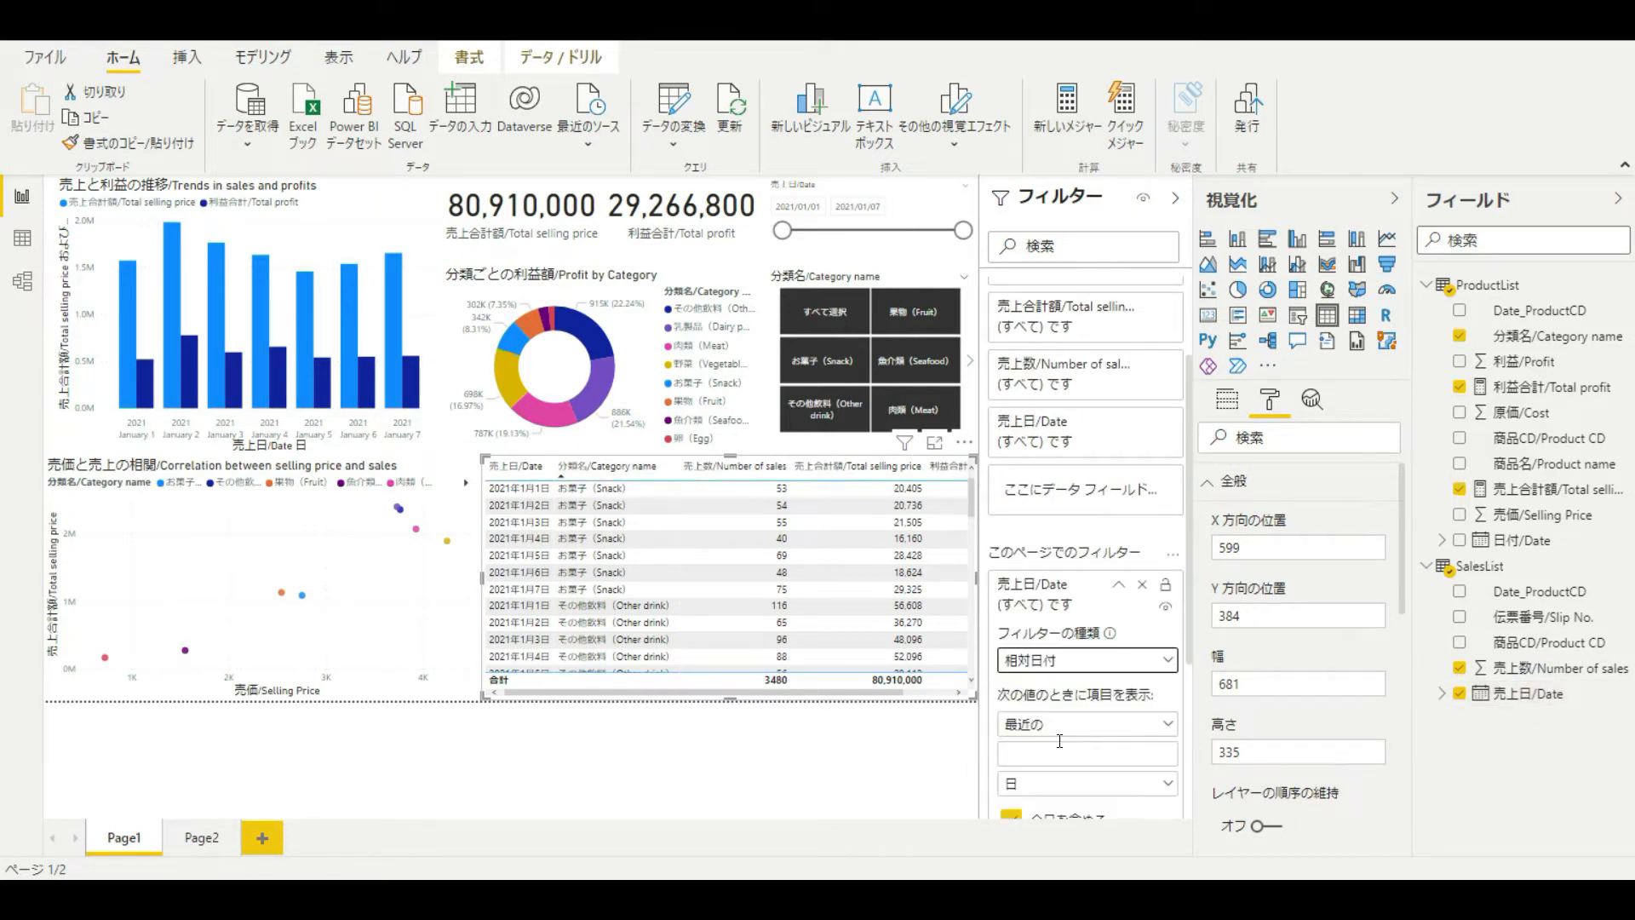
pyautogui.click(1056, 785)
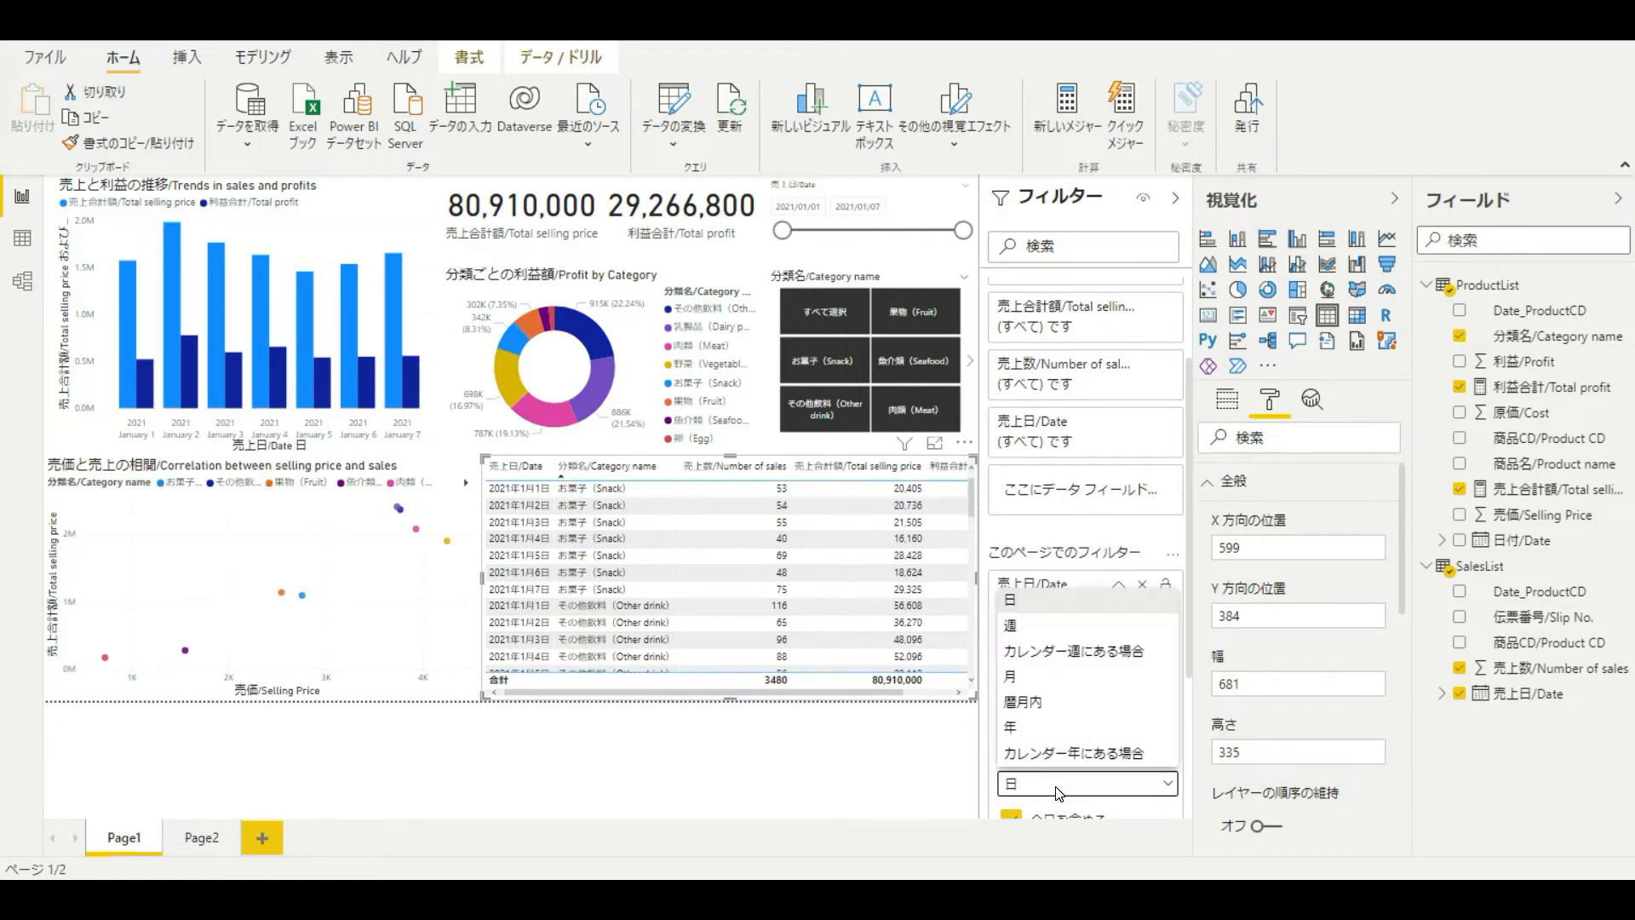
pyautogui.click(1142, 584)
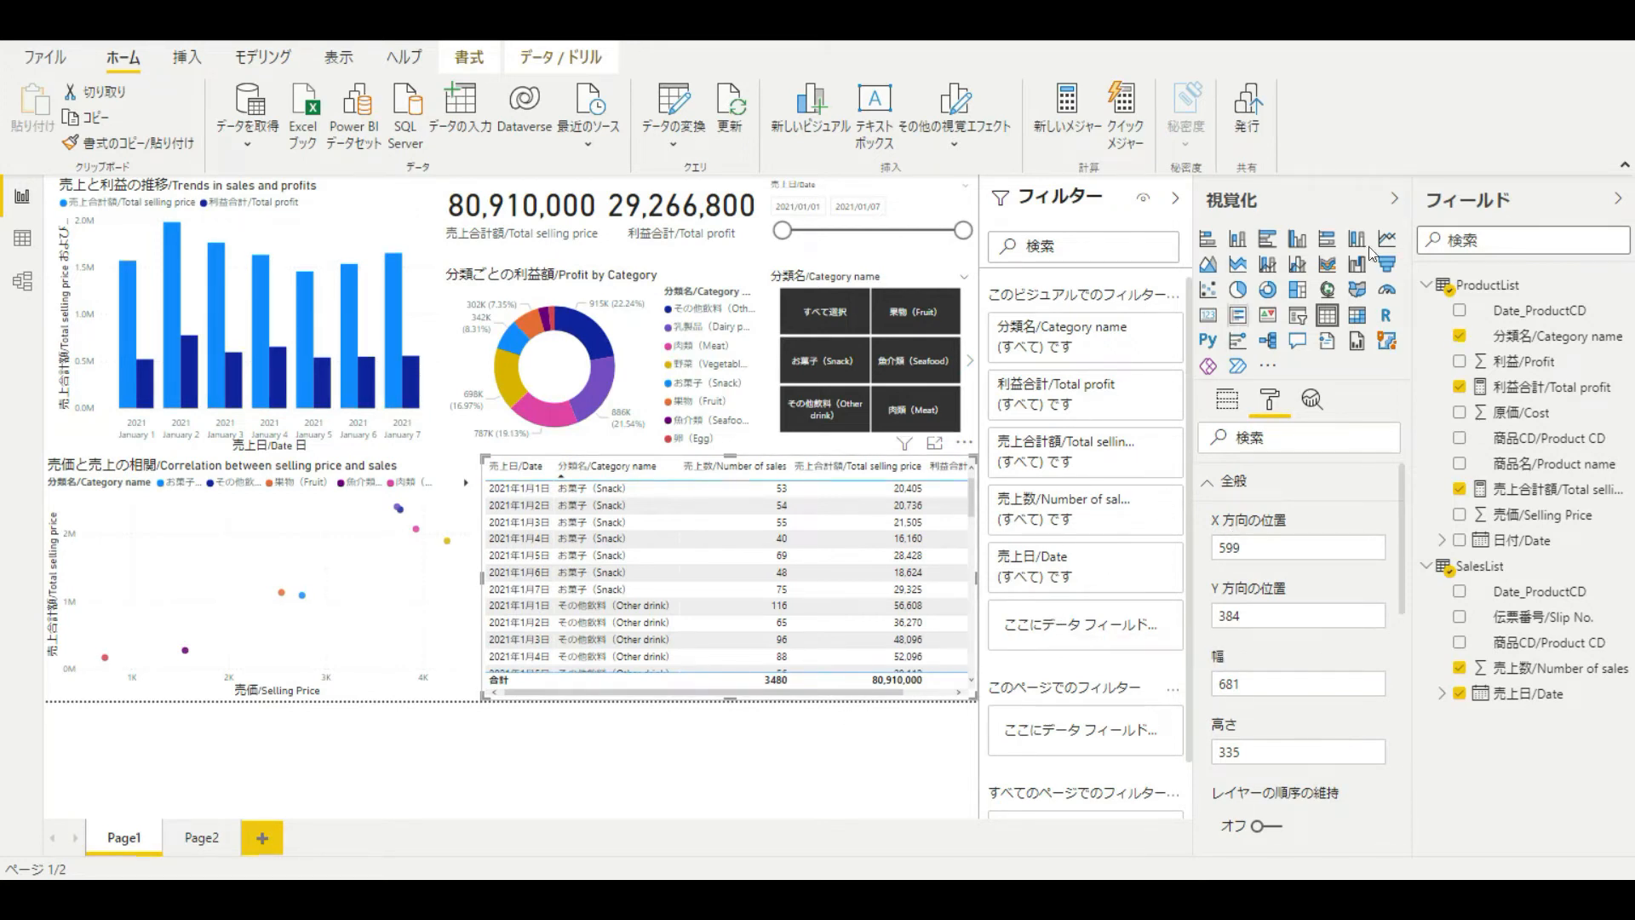
# Step: Filter the sales table with a 上位 N (Top N) filter showing the top 10 Date_ProductCD by 売上合計額/Total selling price
pyautogui.moveTo(1559, 312); pyautogui.dragTo(1099, 634)
pyautogui.click(1108, 402)
pyautogui.click(1080, 482)
pyautogui.click(1150, 453)
pyautogui.write('10')
pyautogui.moveTo(1529, 500); pyautogui.dragTo(1065, 518)
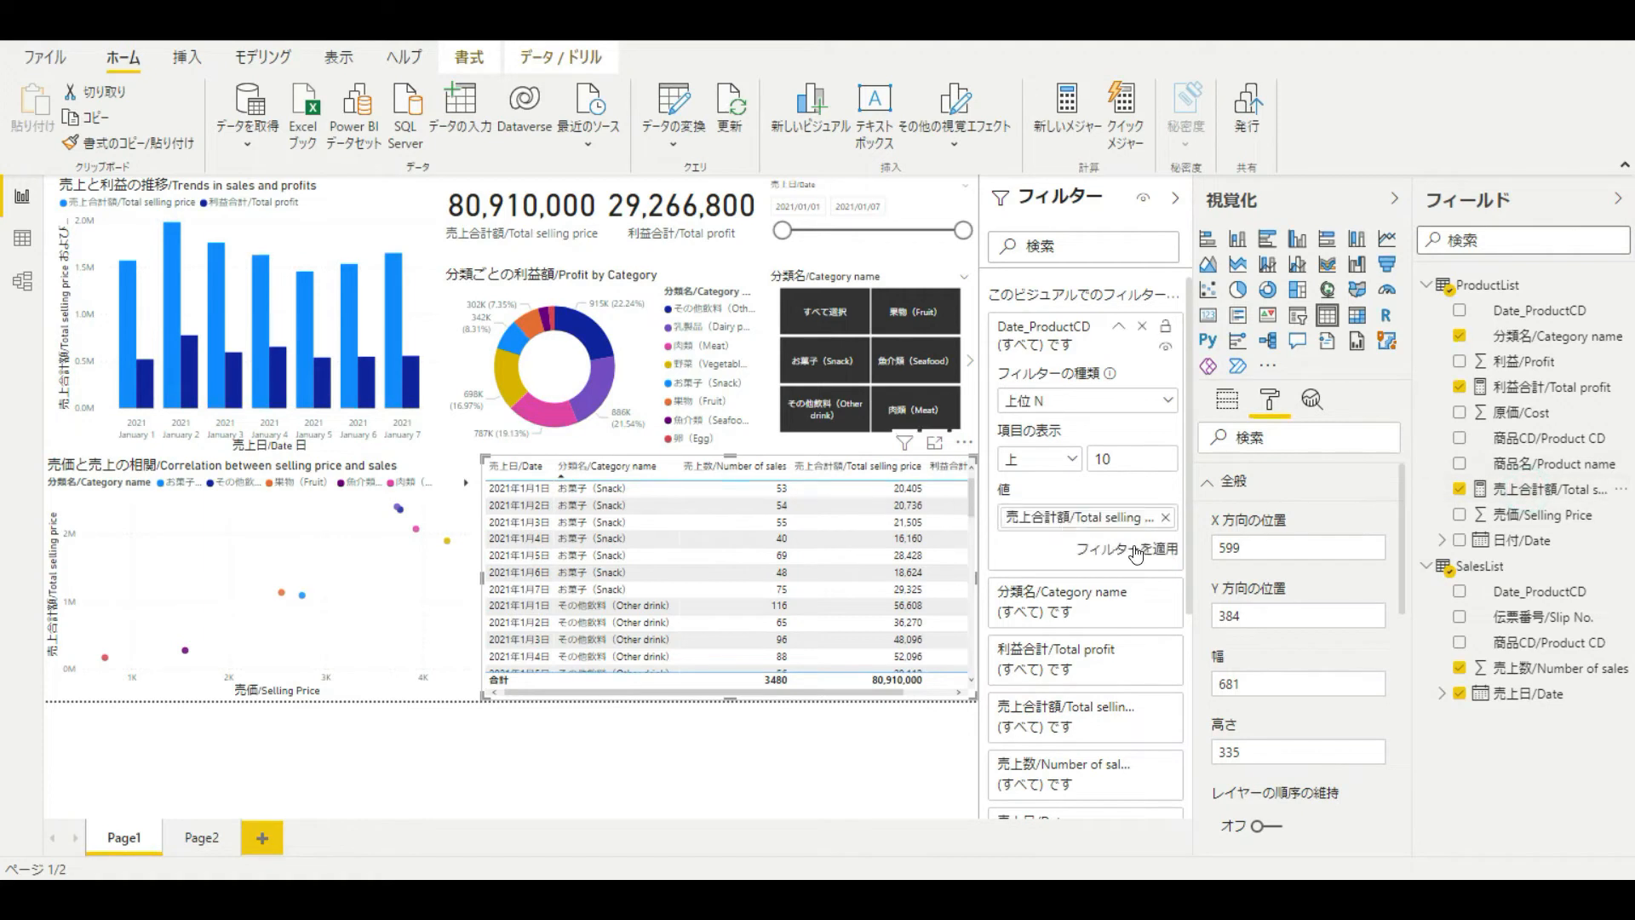
pyautogui.click(1137, 552)
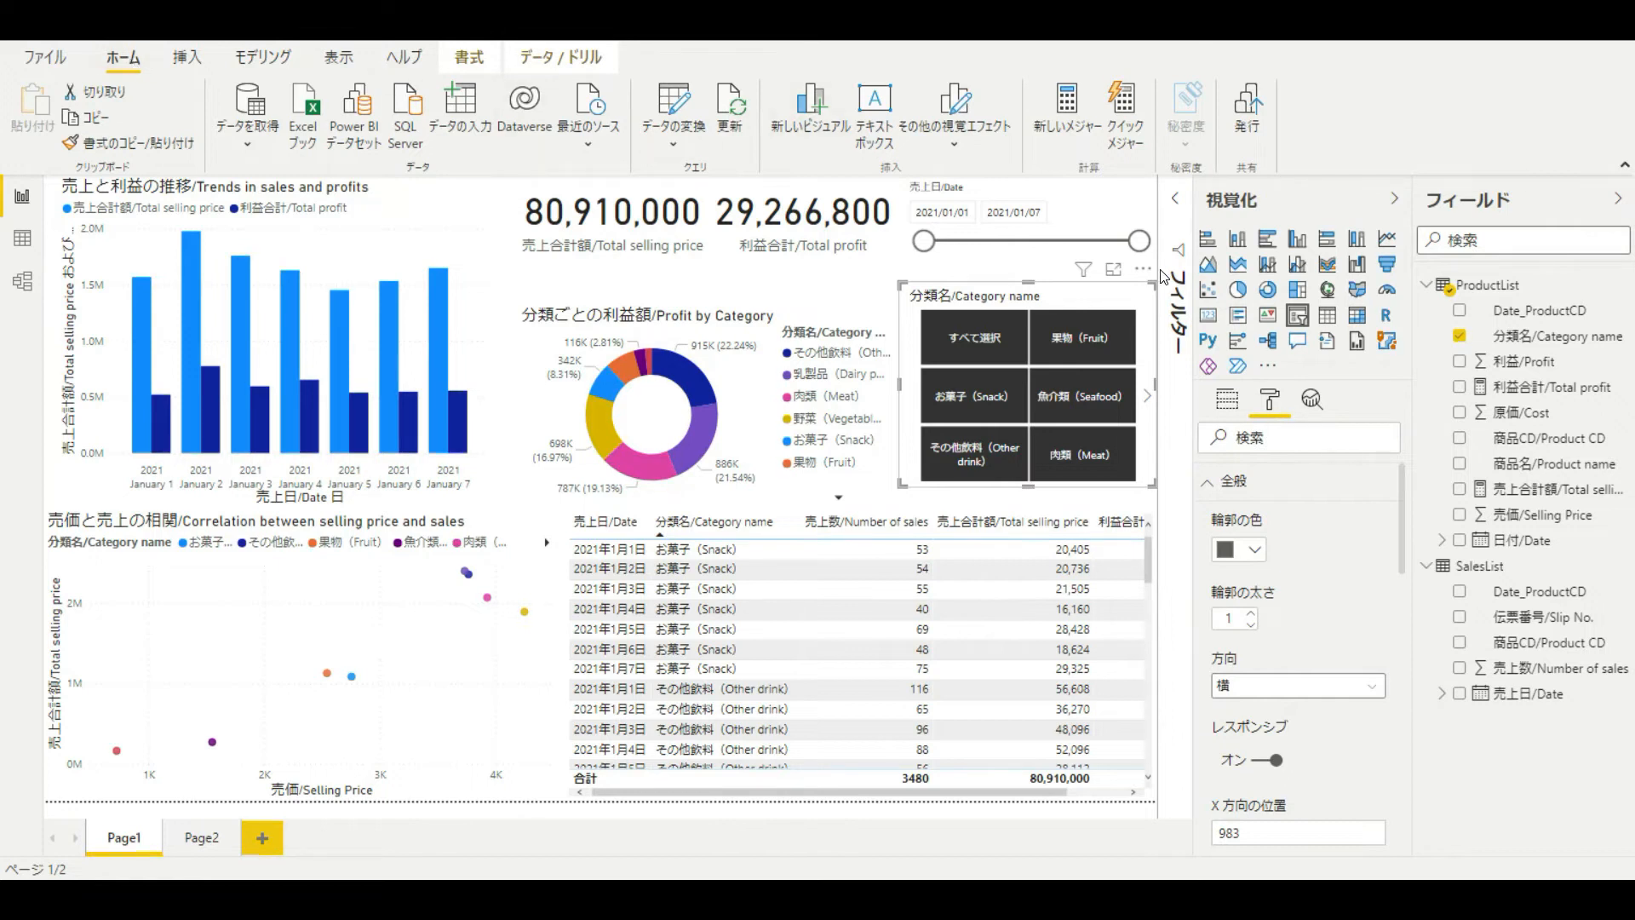
# Step: Turn on editing of visual interactions and set the category slicer to have no effect on the 分類ごとの利益額 donut chart
pyautogui.click(468, 57)
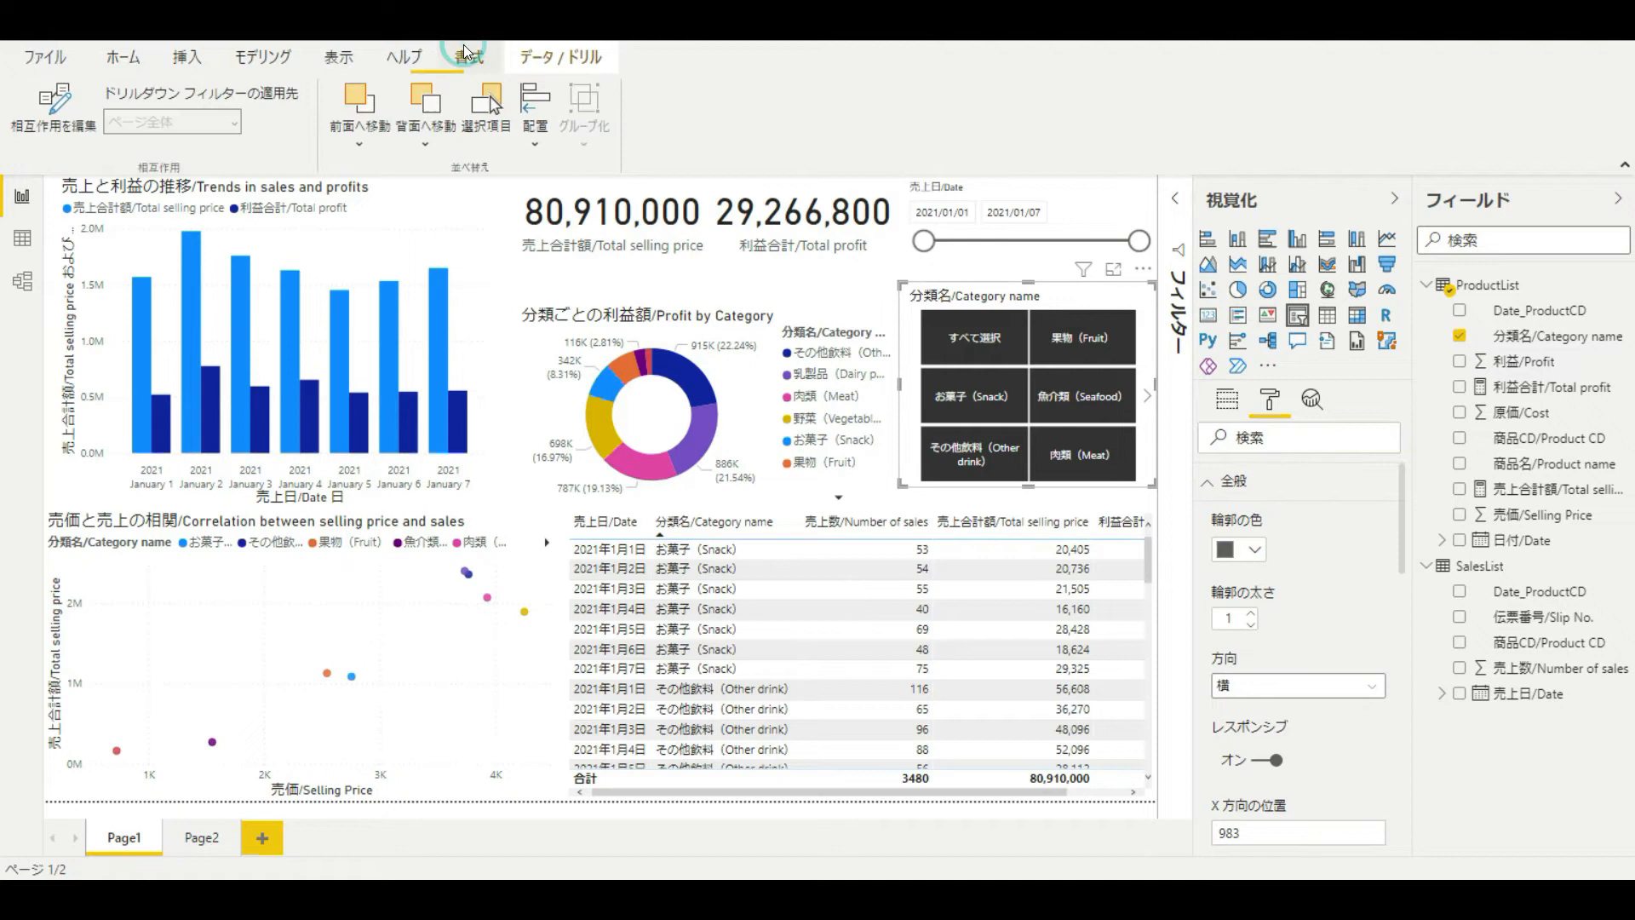
pyautogui.click(37, 121)
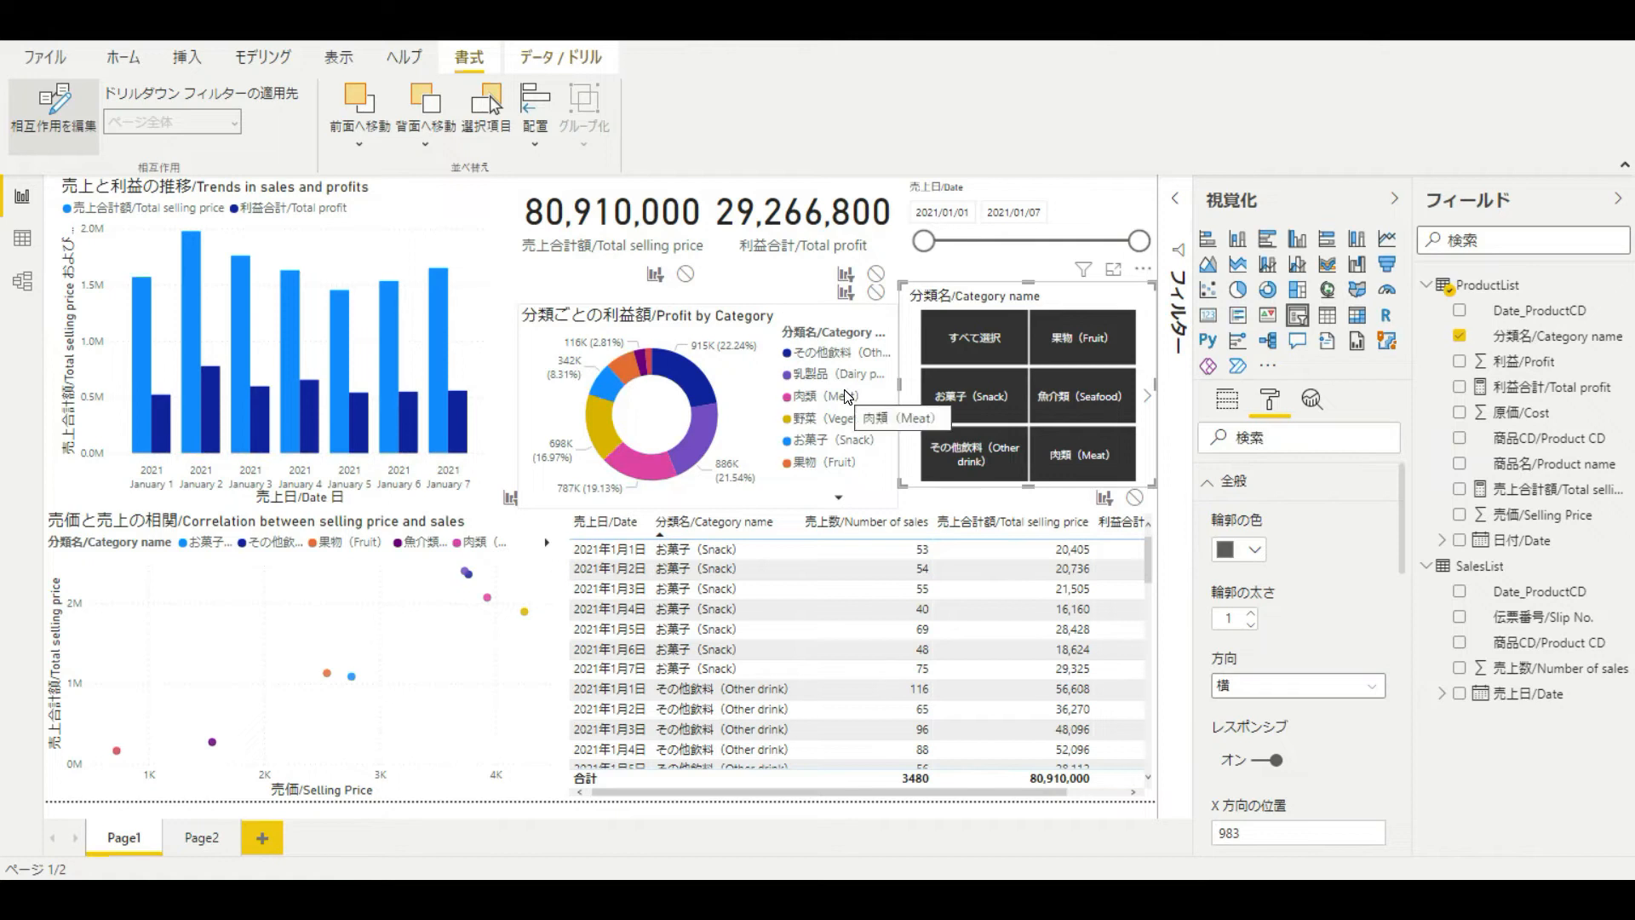
pyautogui.click(881, 296)
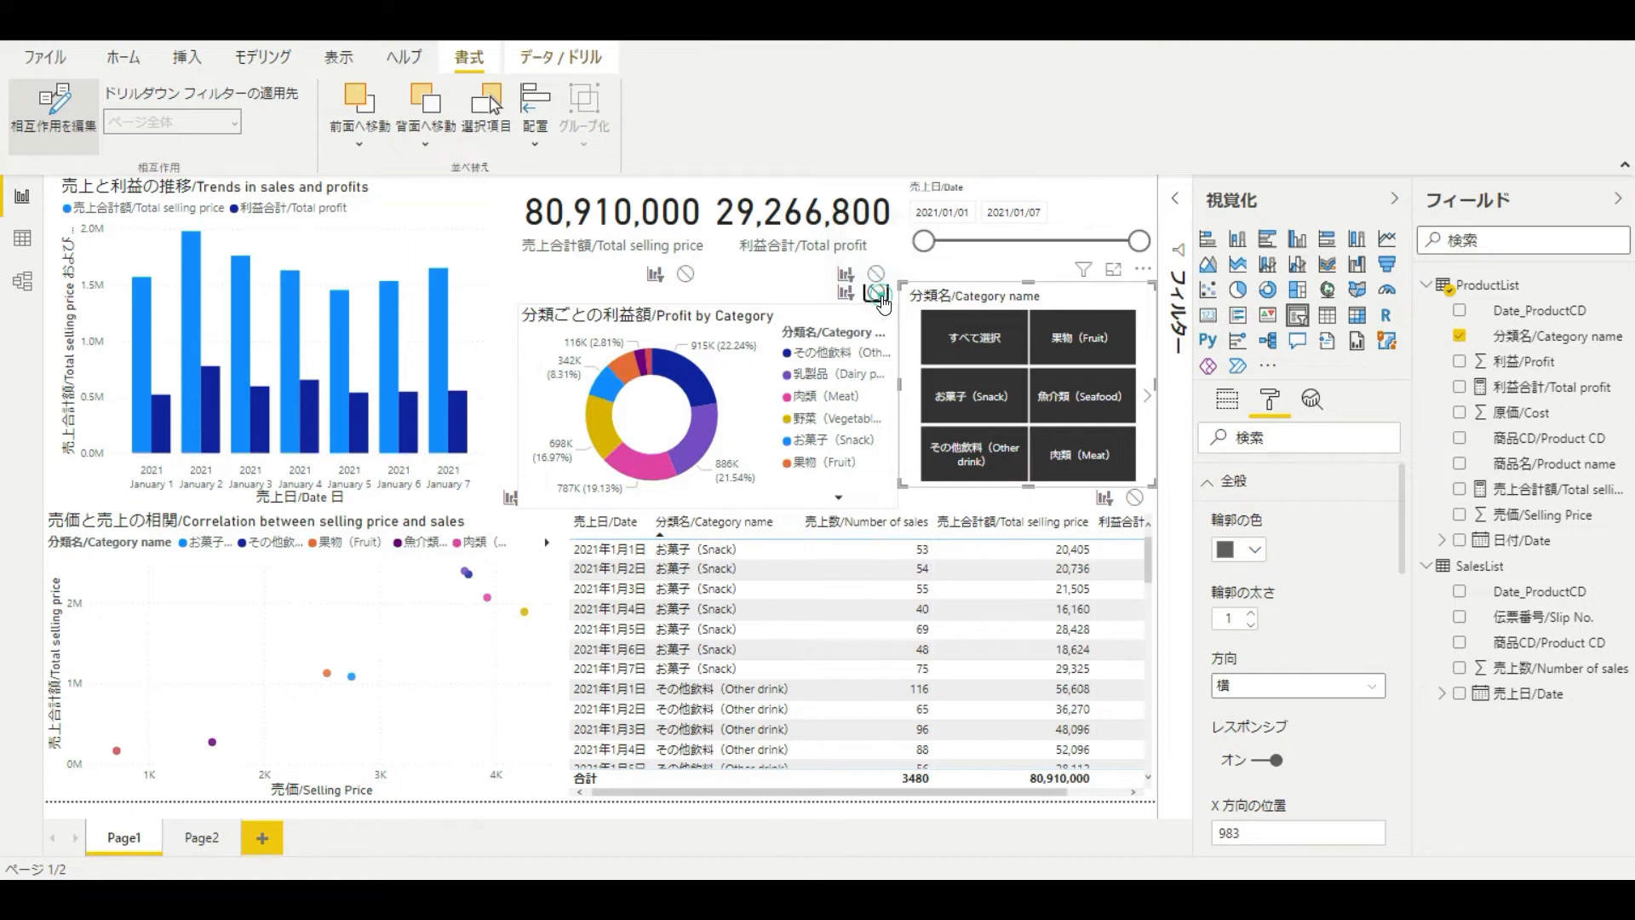
# Step: Test the category slicer's effect on the visuals by selecting all categories and toggling Fruit, Snack and Seafood
pyautogui.click(980, 330)
pyautogui.click(1086, 337)
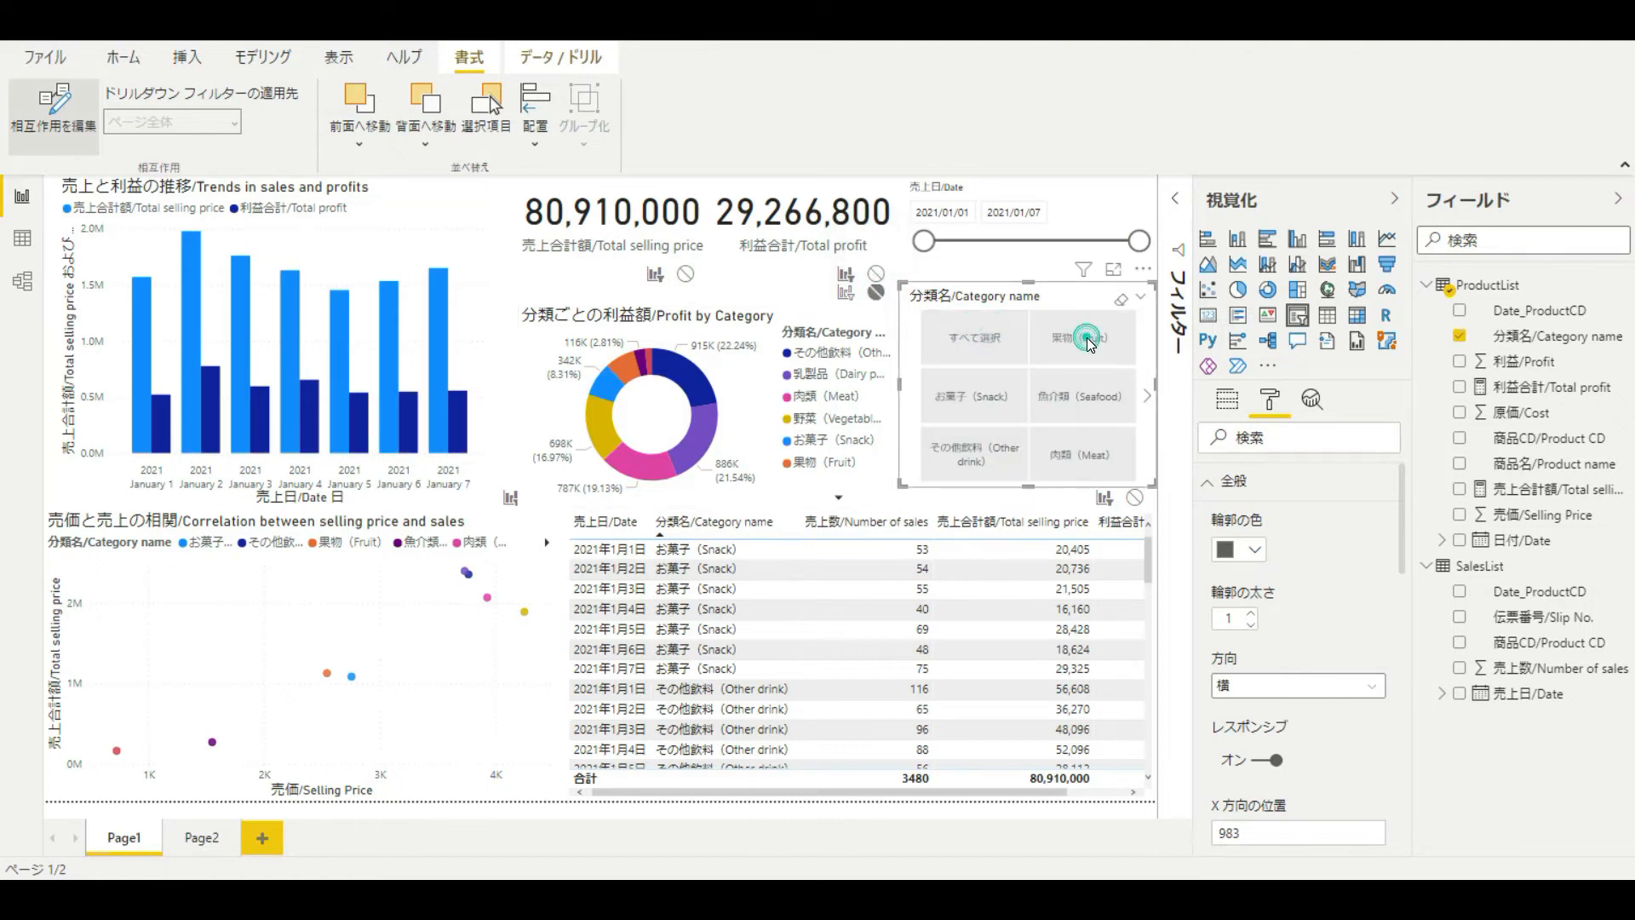
pyautogui.click(963, 417)
pyautogui.click(1058, 413)
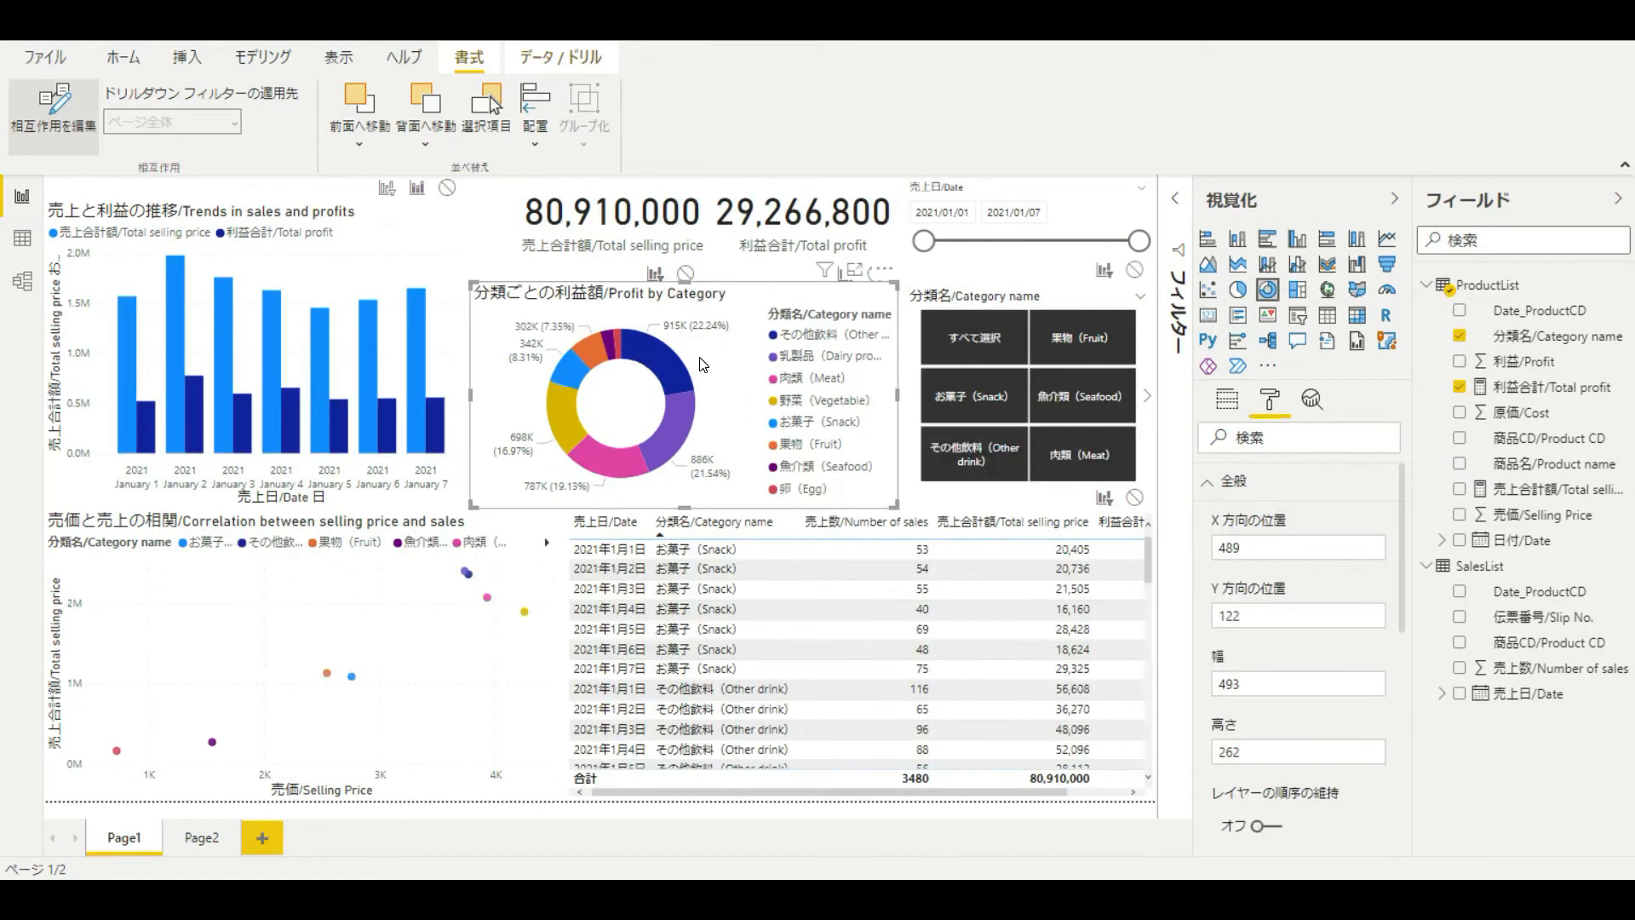
# Step: Change the donut chart's interaction with the sales and profit column chart from 強調表示 (highlight) to filter, testing with Other drink and Dairy product
pyautogui.moveTo(655, 380)
pyautogui.click(652, 370)
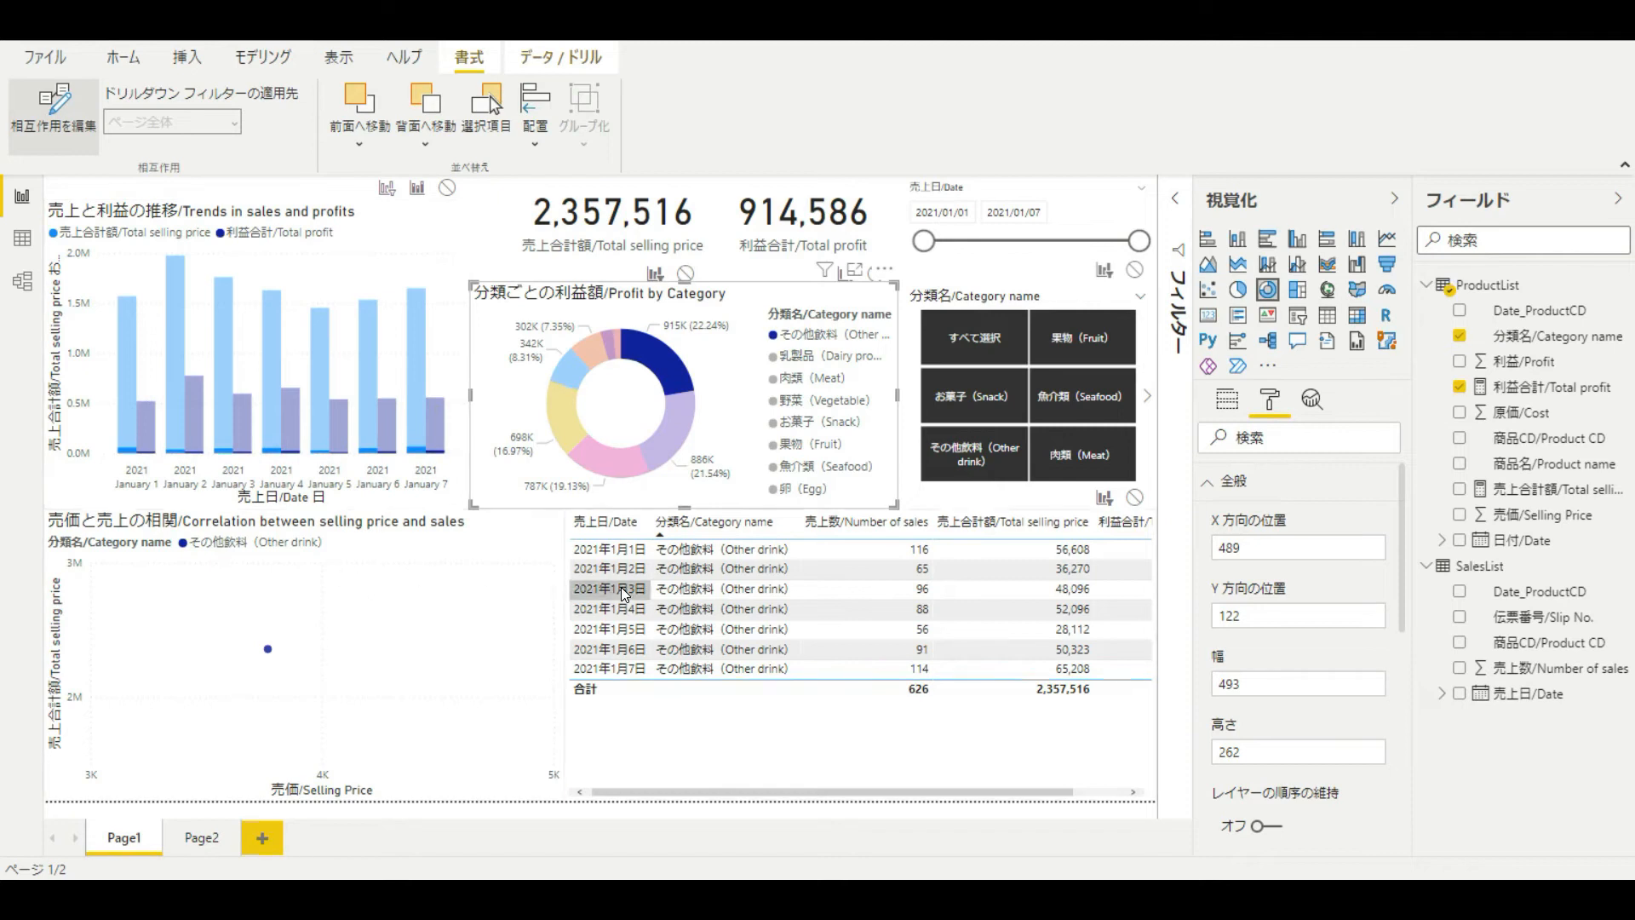
pyautogui.moveTo(676, 363)
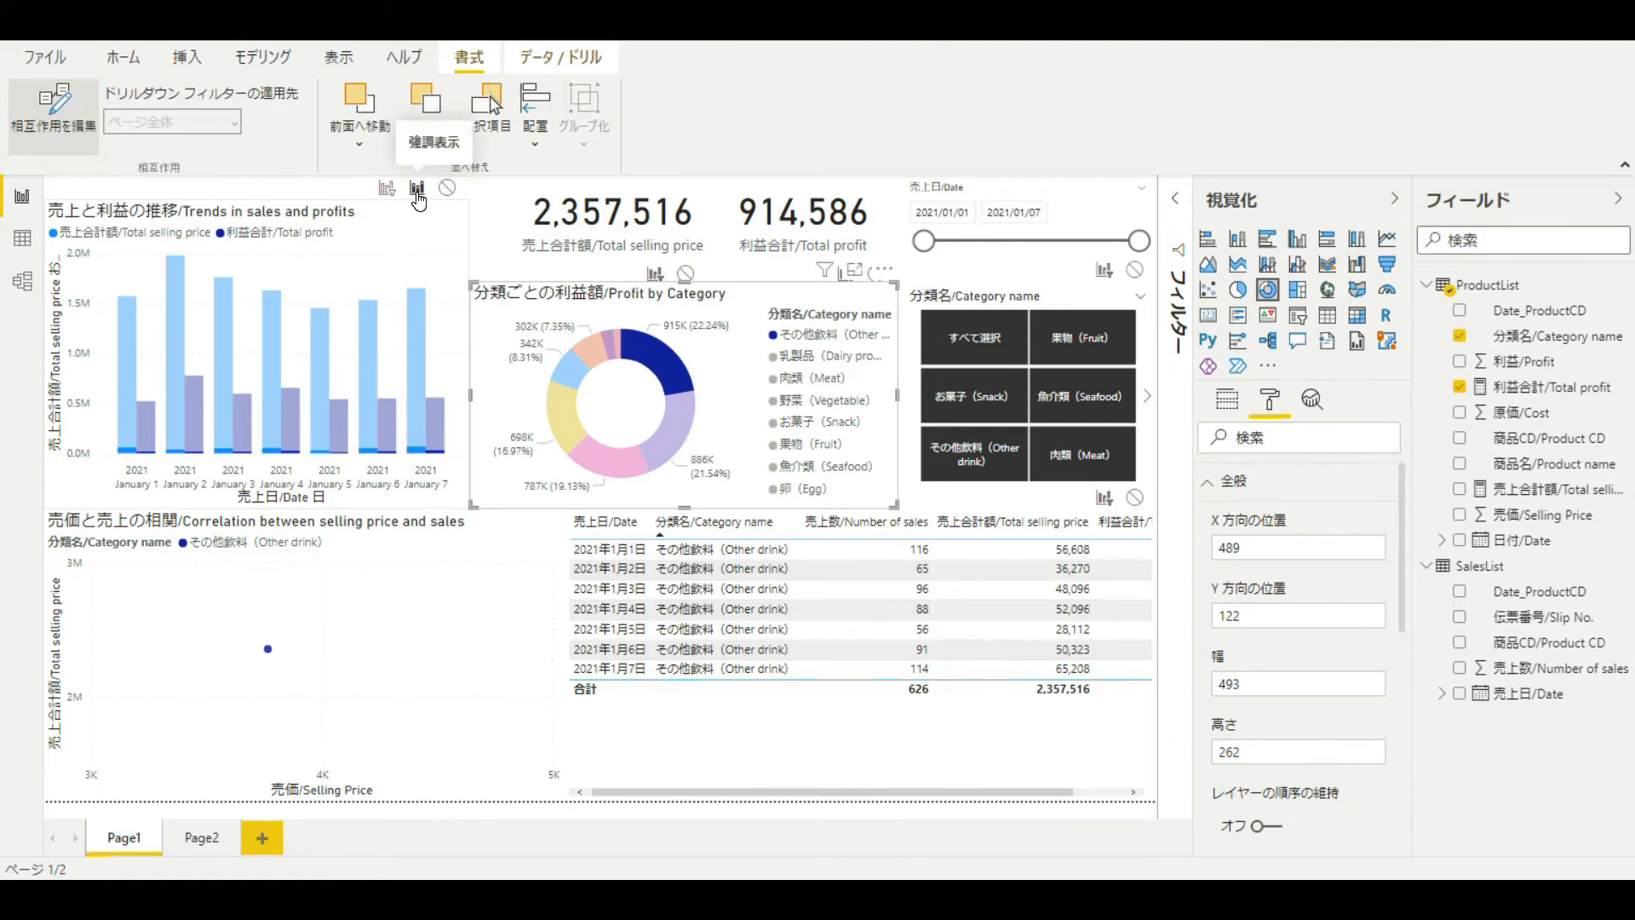
pyautogui.click(387, 190)
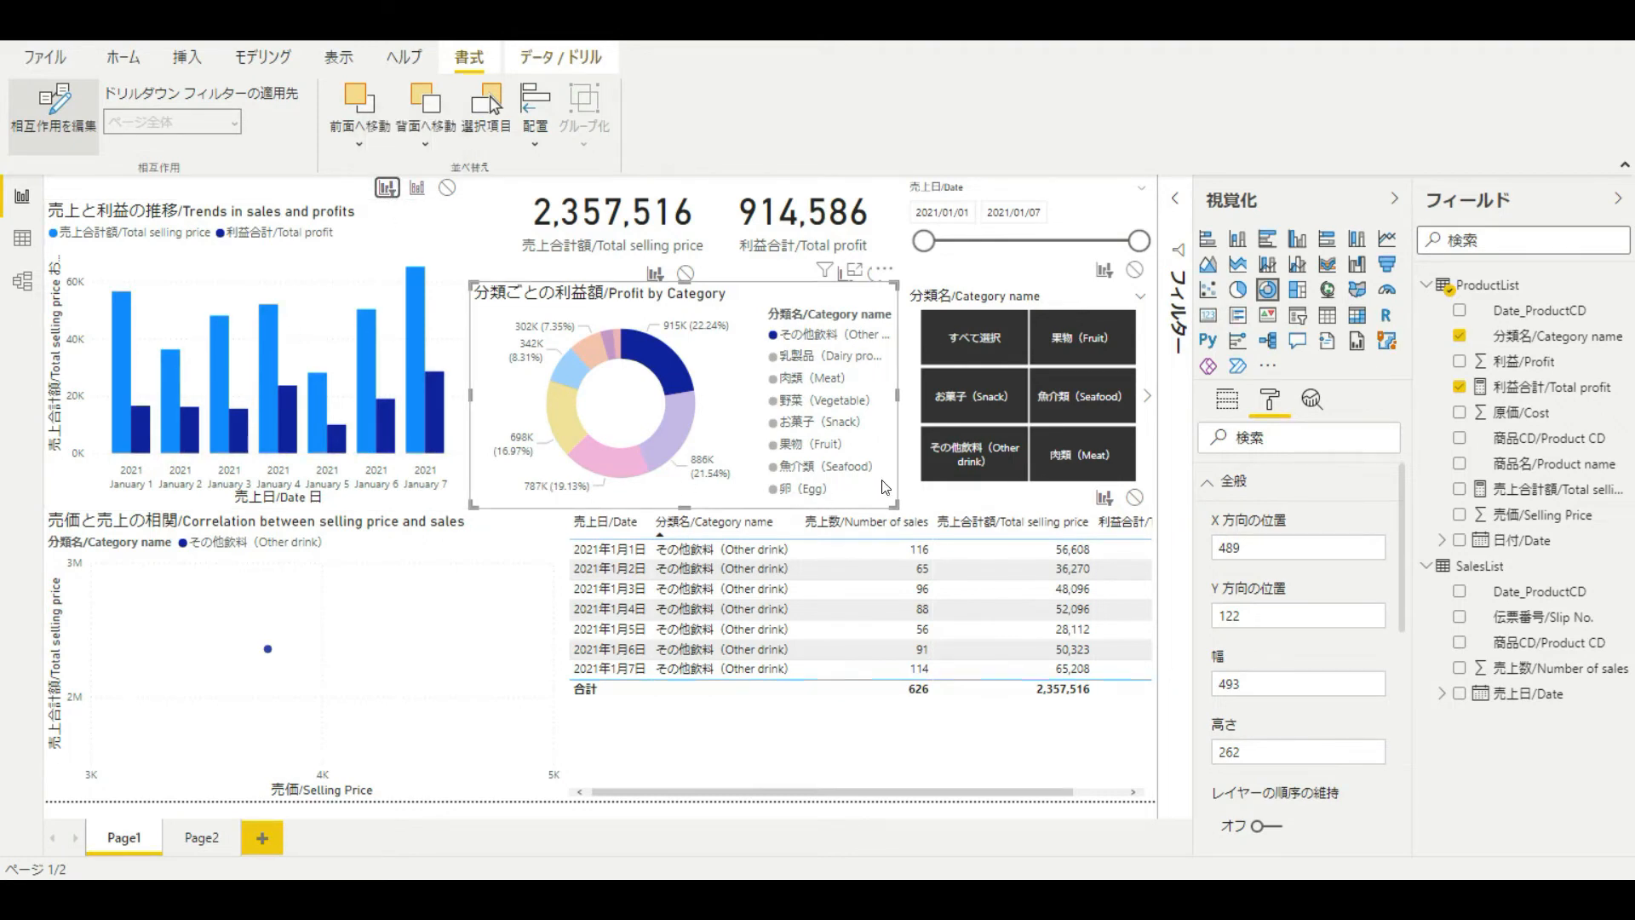
pyautogui.click(682, 431)
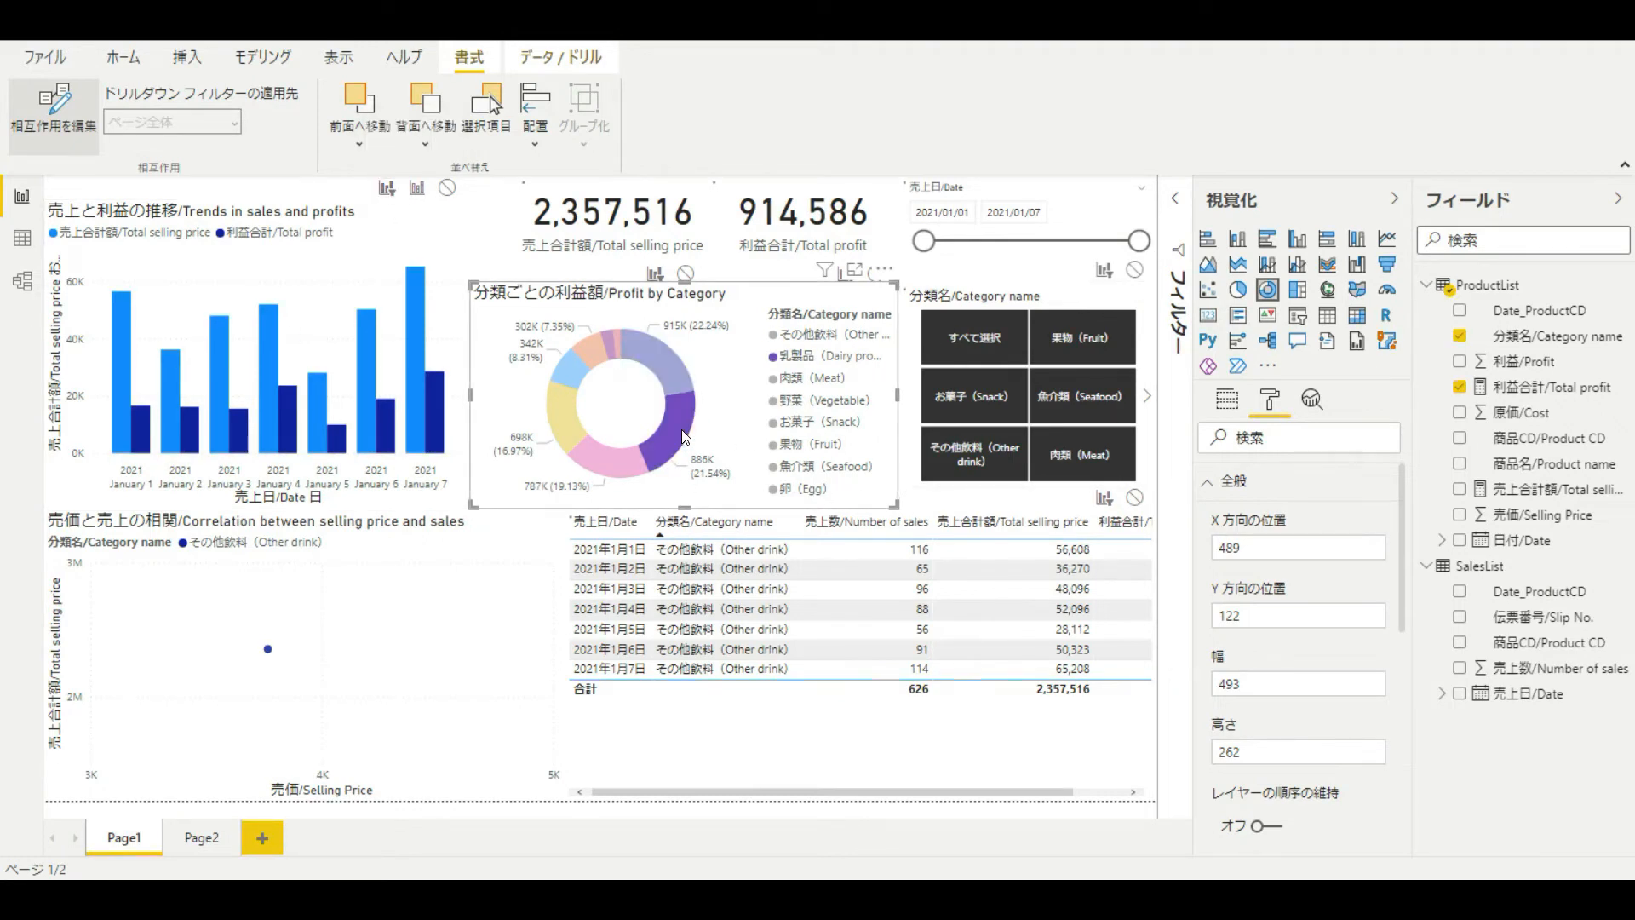
# Step: Try no interaction on the column chart with the donut's Meat slice, clear the slice selection and finish editing interactions
pyautogui.click(447, 188)
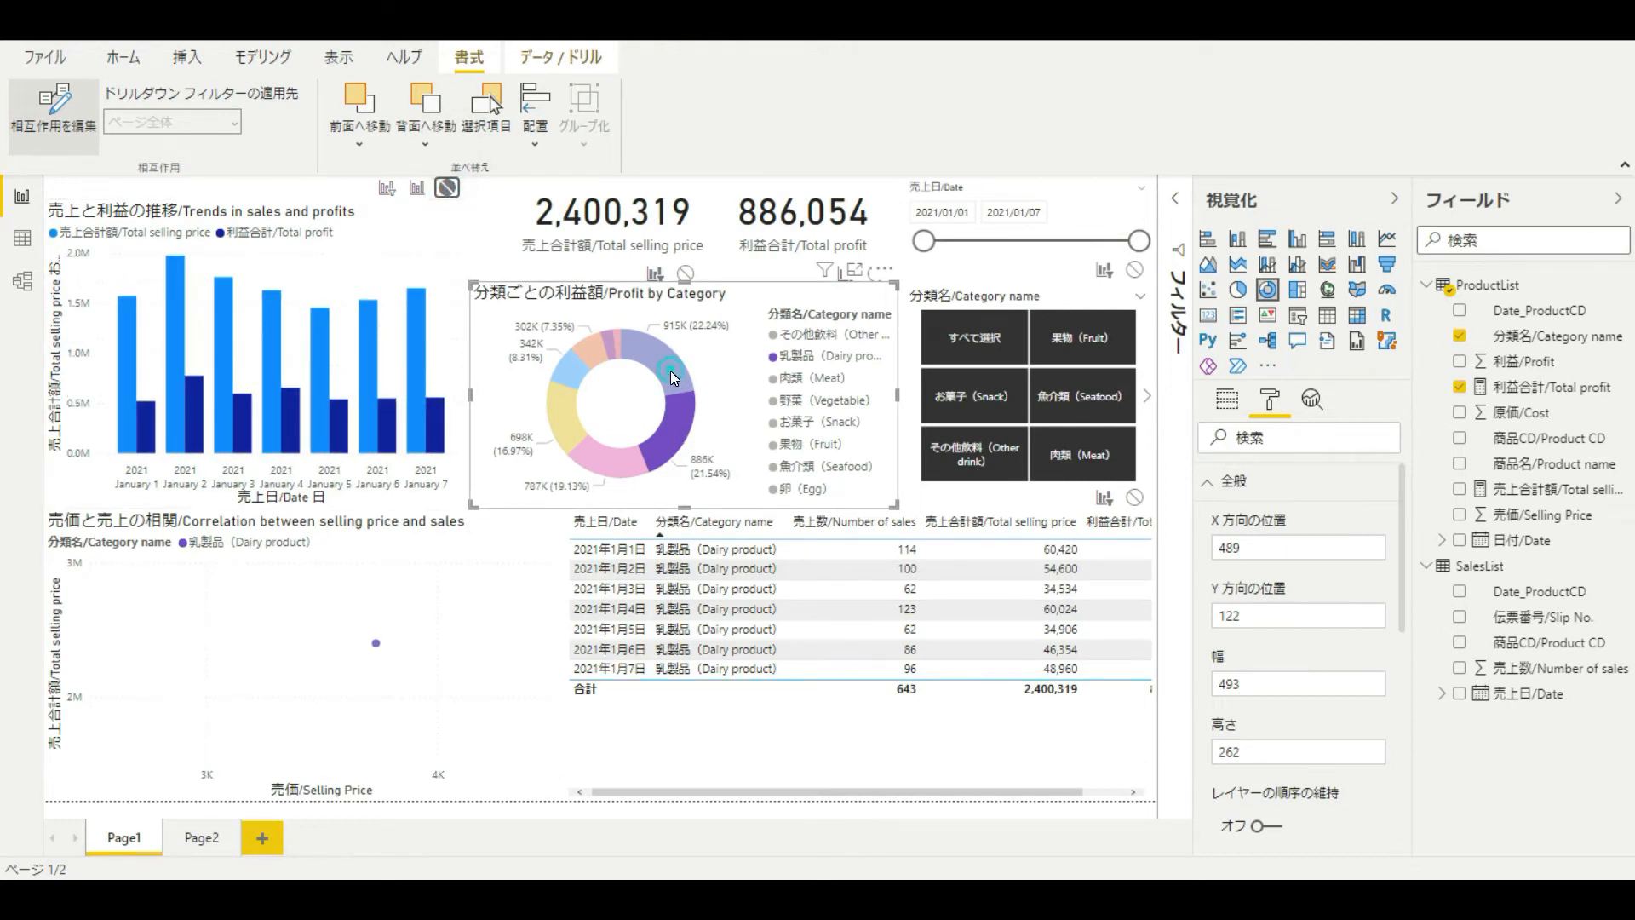
pyautogui.click(624, 466)
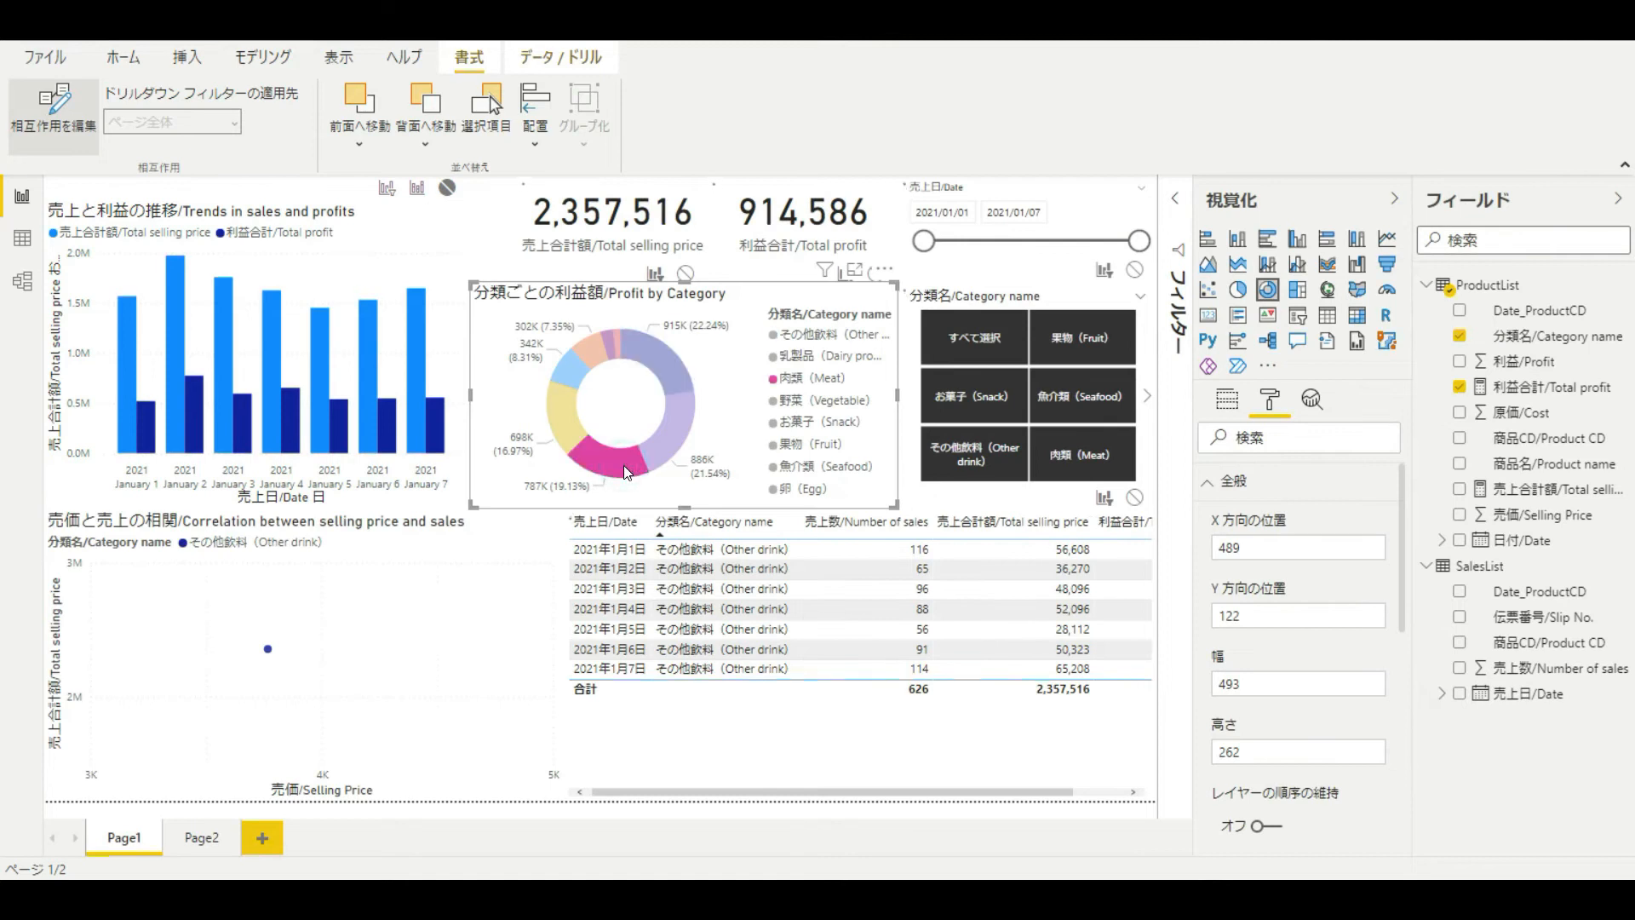
pyautogui.click(623, 465)
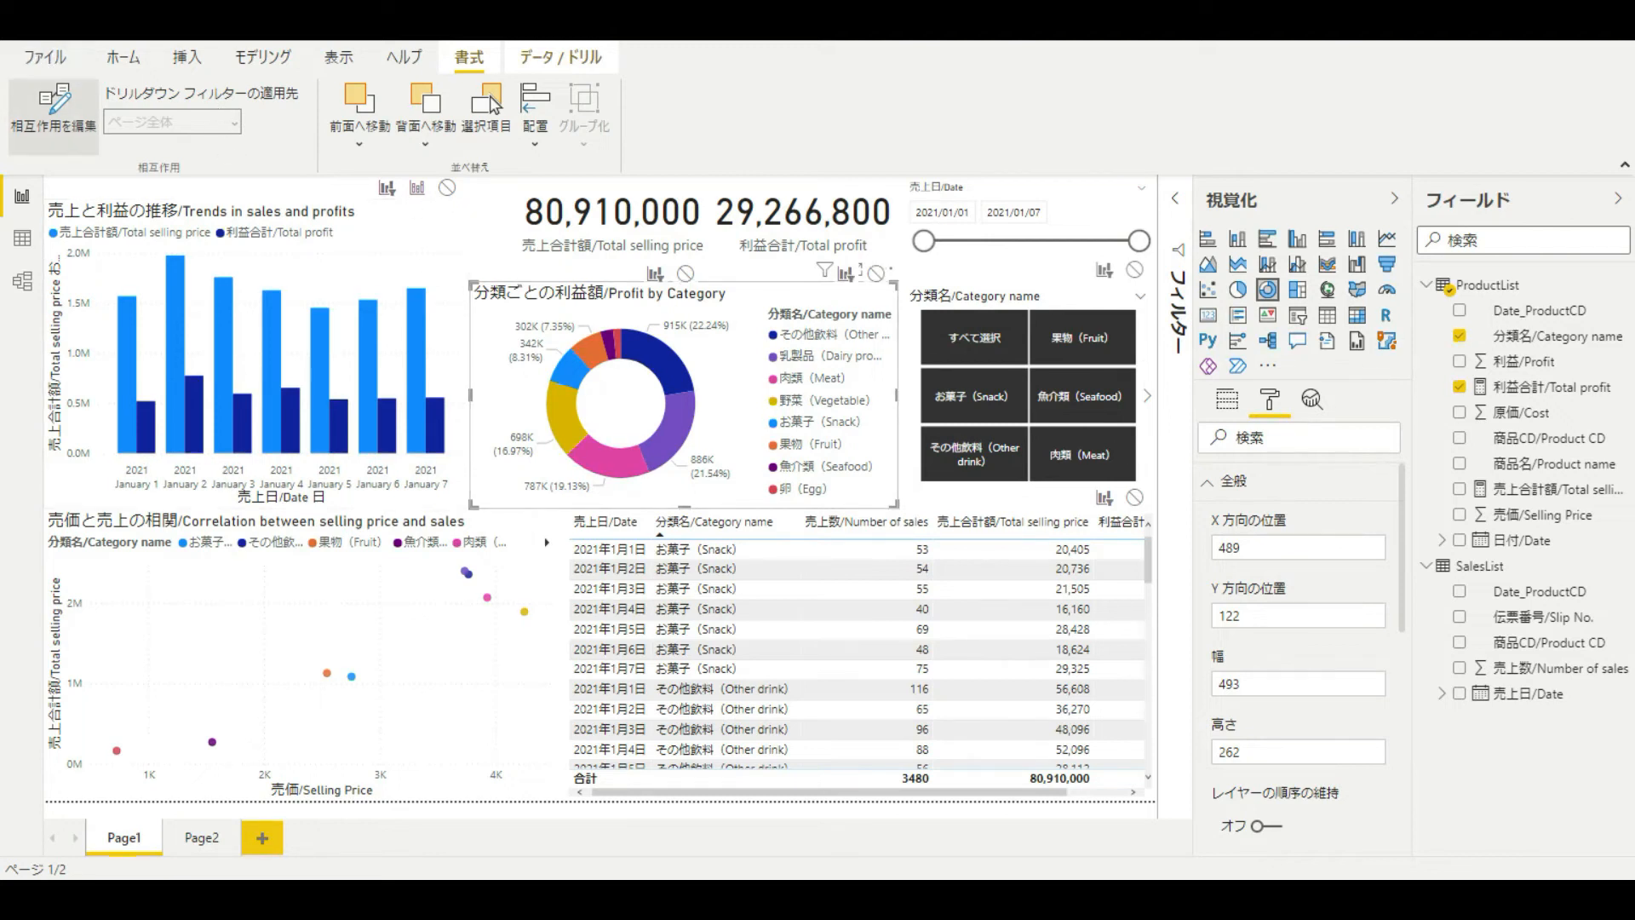
pyautogui.click(48, 130)
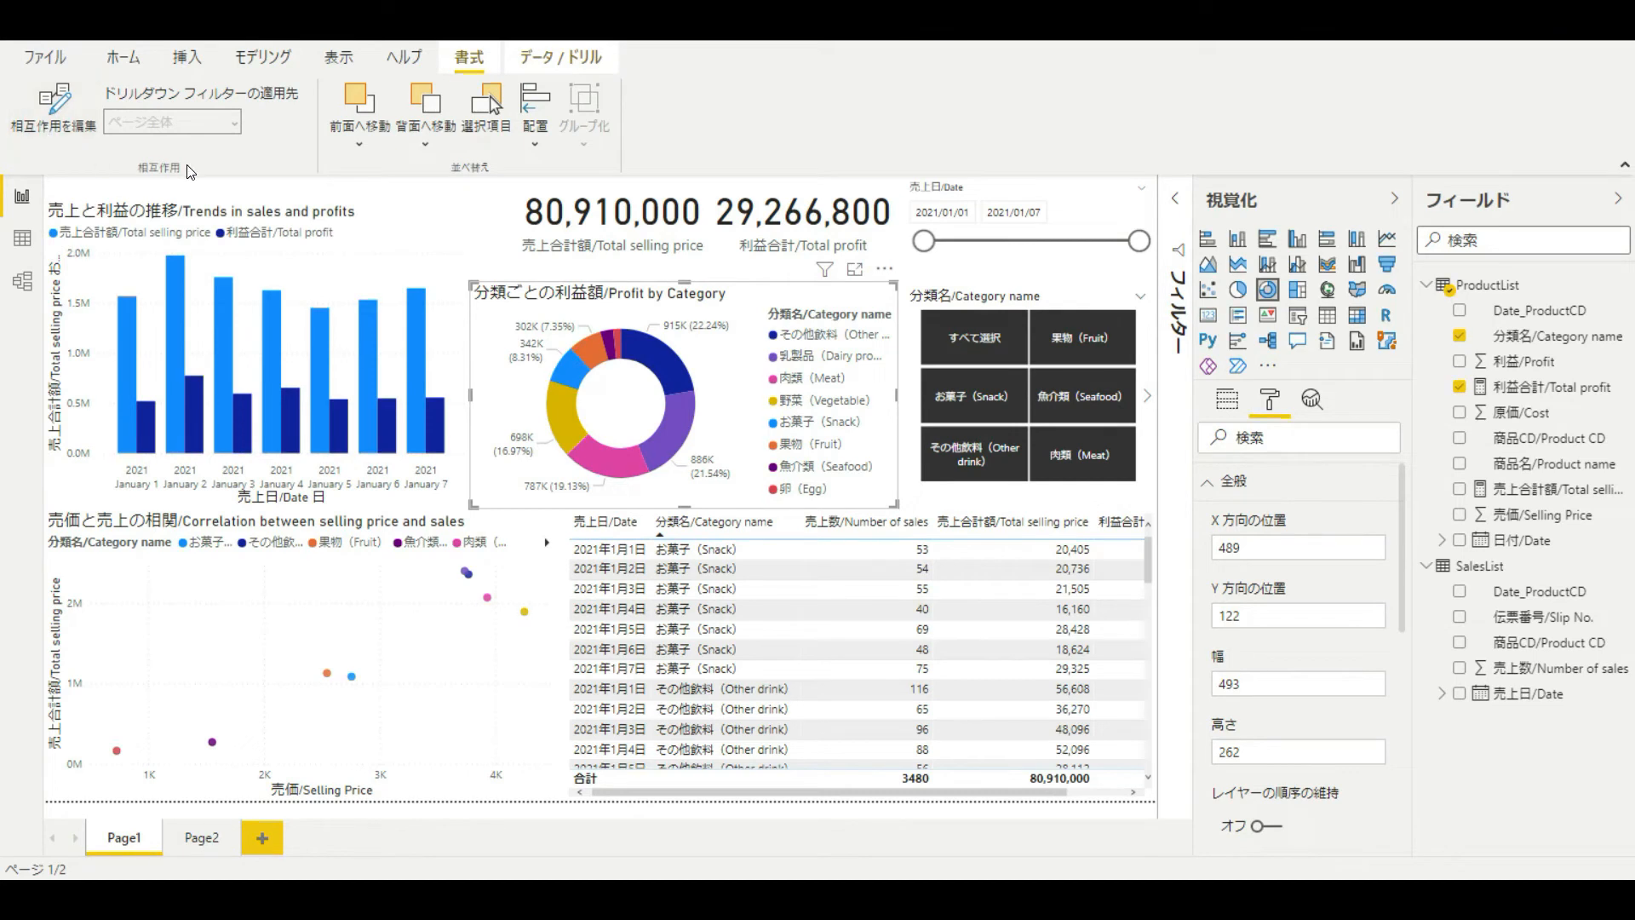
# Step: View the visuals on report page Page2 and return to Page1
pyautogui.click(1073, 294)
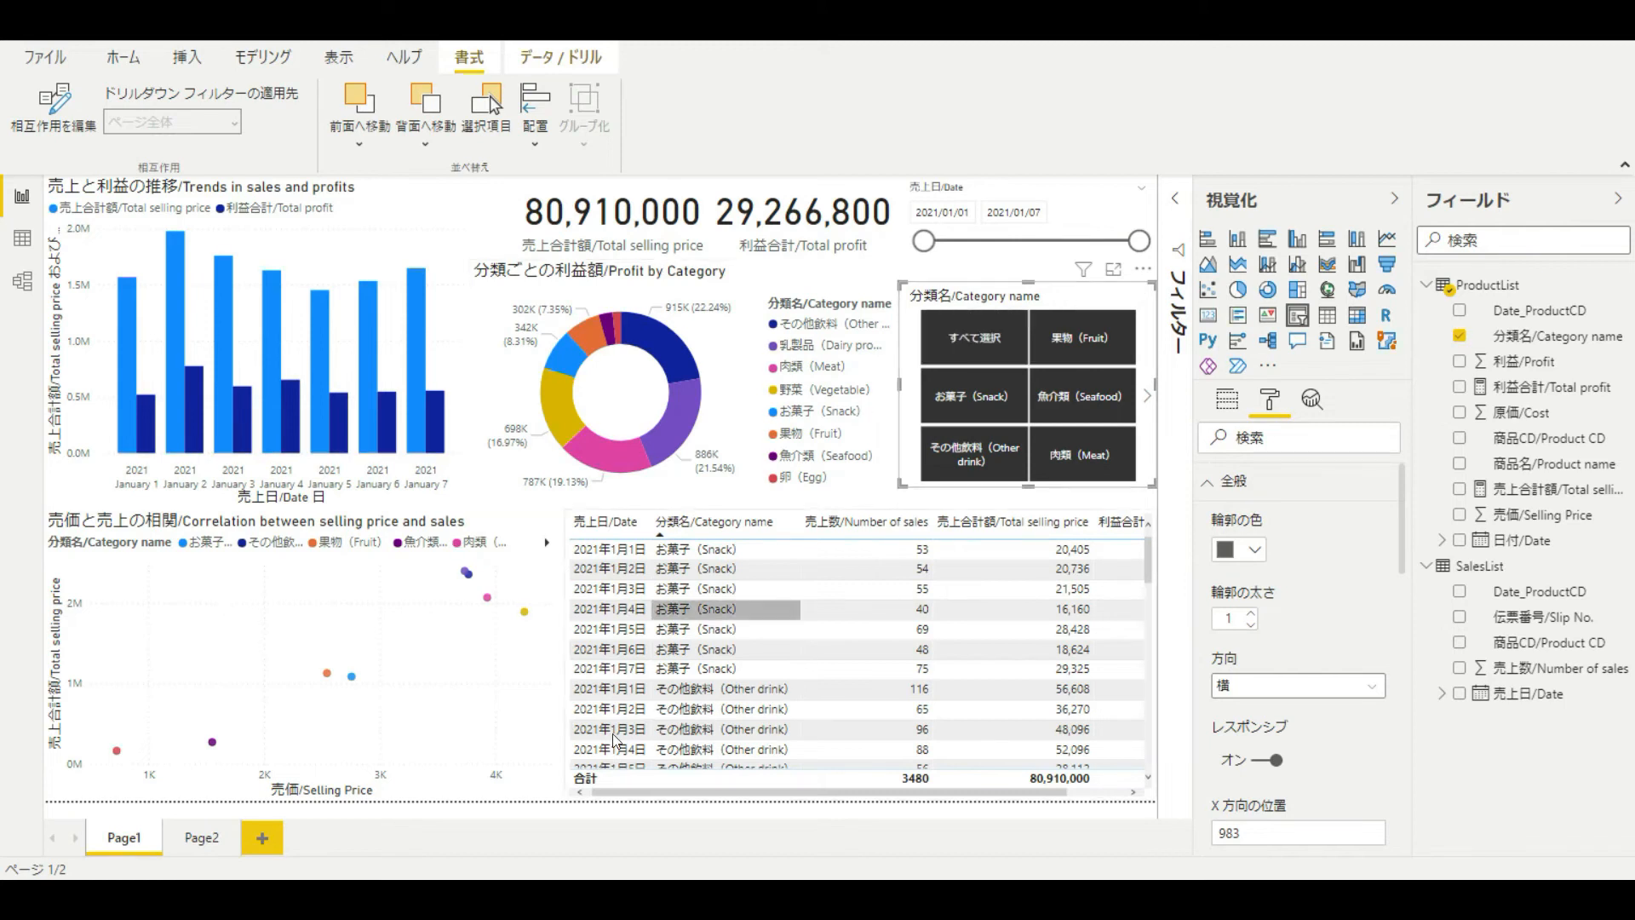
pyautogui.click(204, 841)
pyautogui.click(204, 841)
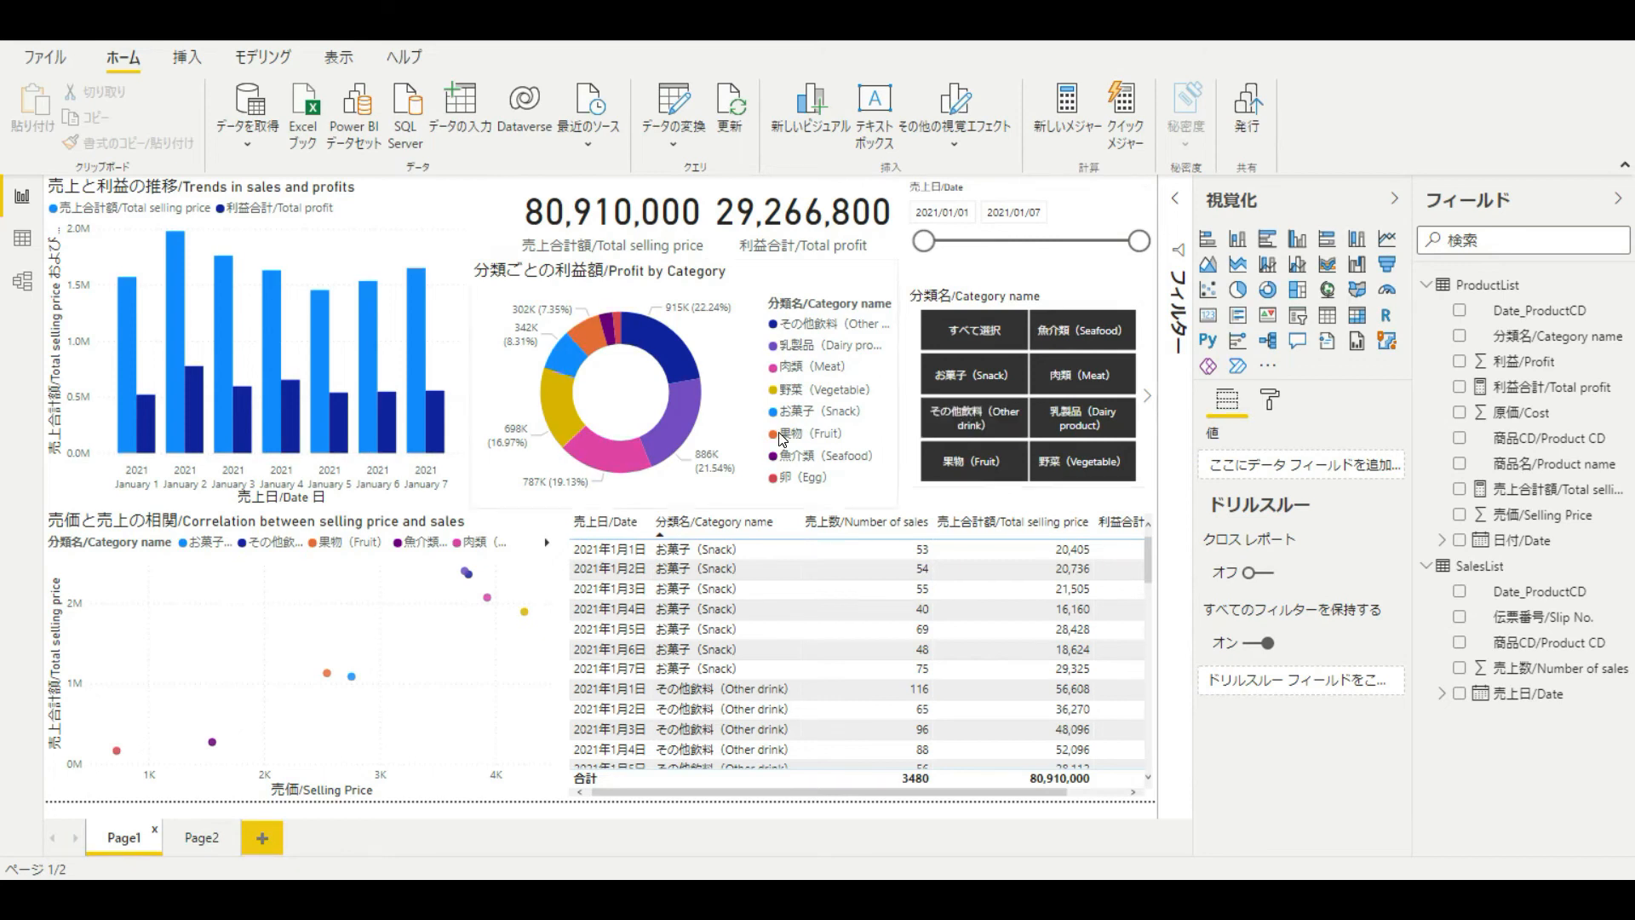
pyautogui.click(200, 840)
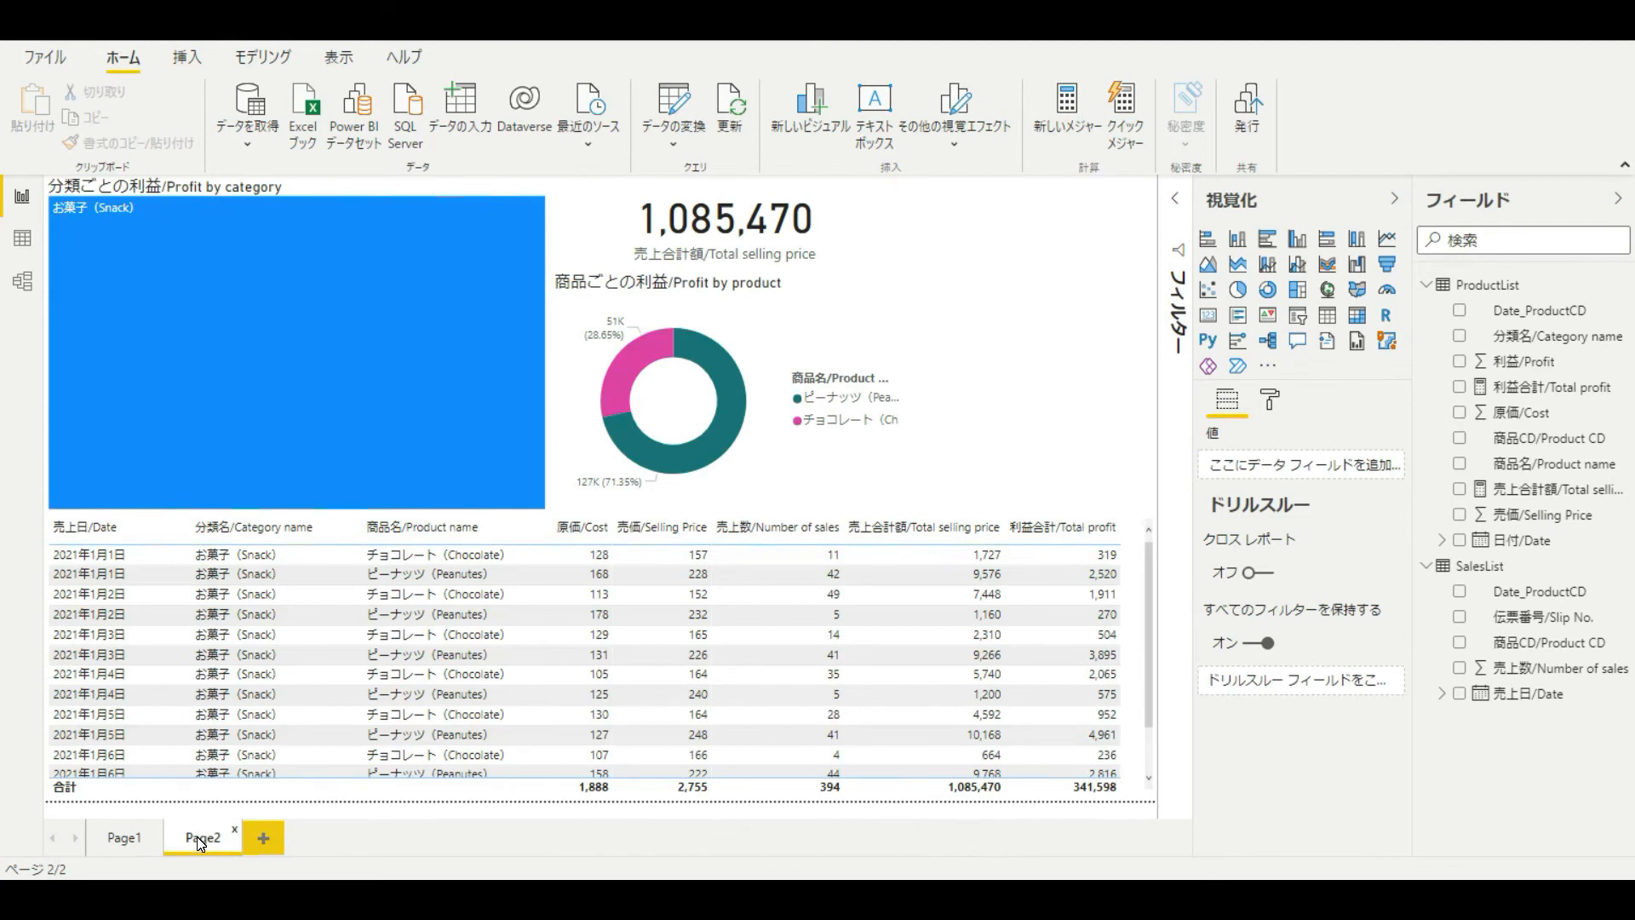
pyautogui.click(123, 837)
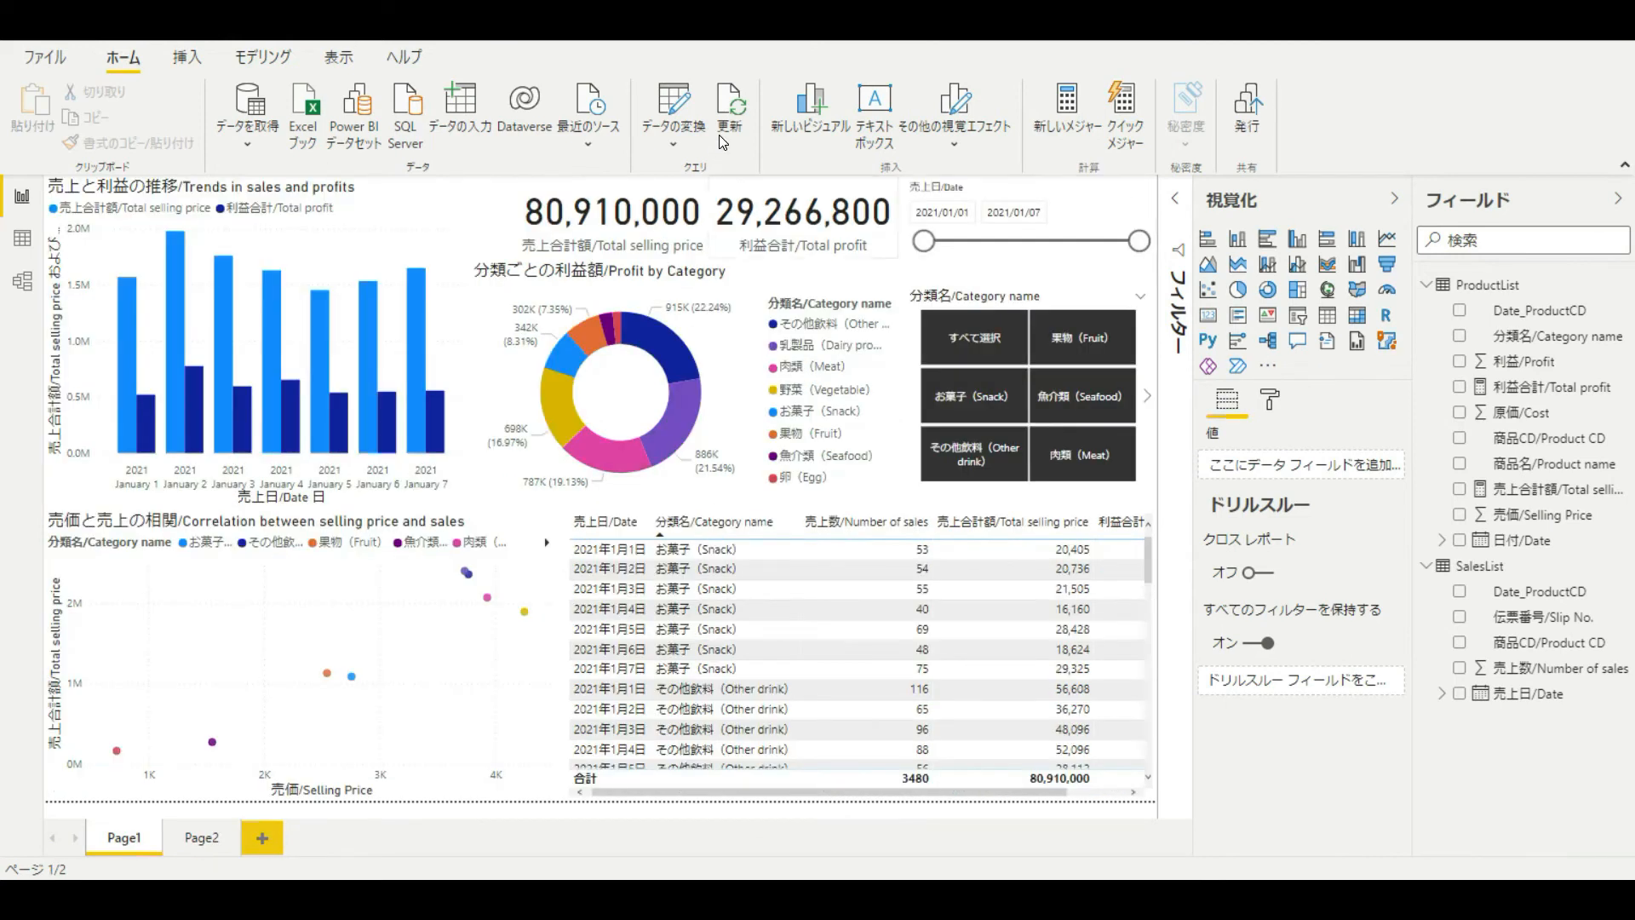
# Step: Open スライサーの同期 (Sync slicers) for the category slicer and make the slicer visible on Page2
pyautogui.click(340, 58)
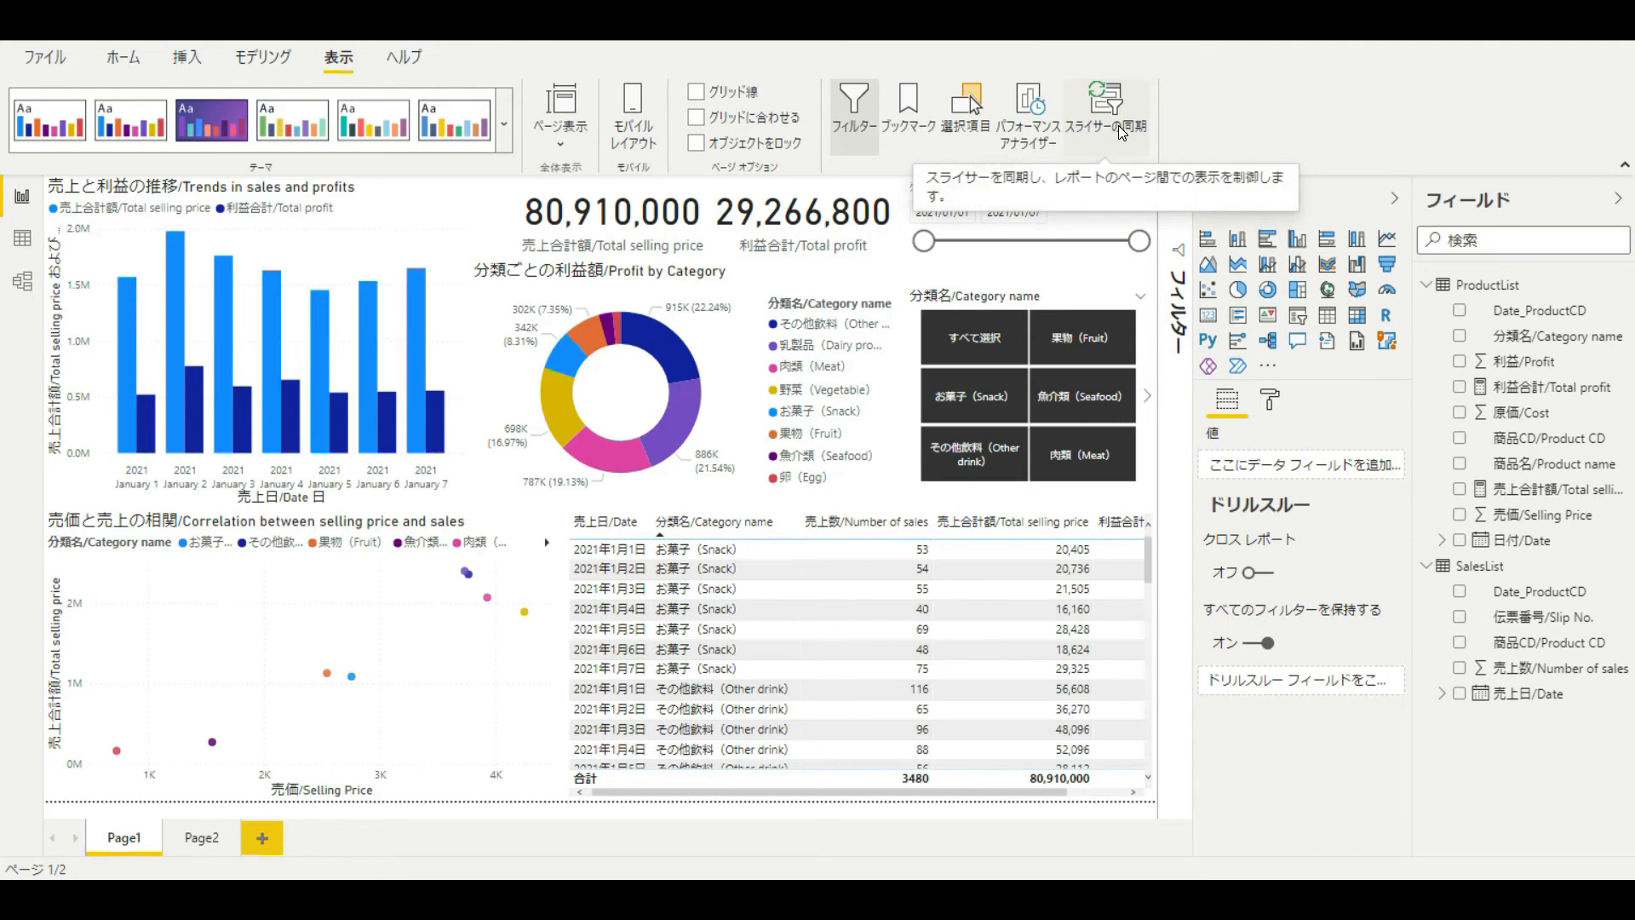
pyautogui.click(1121, 128)
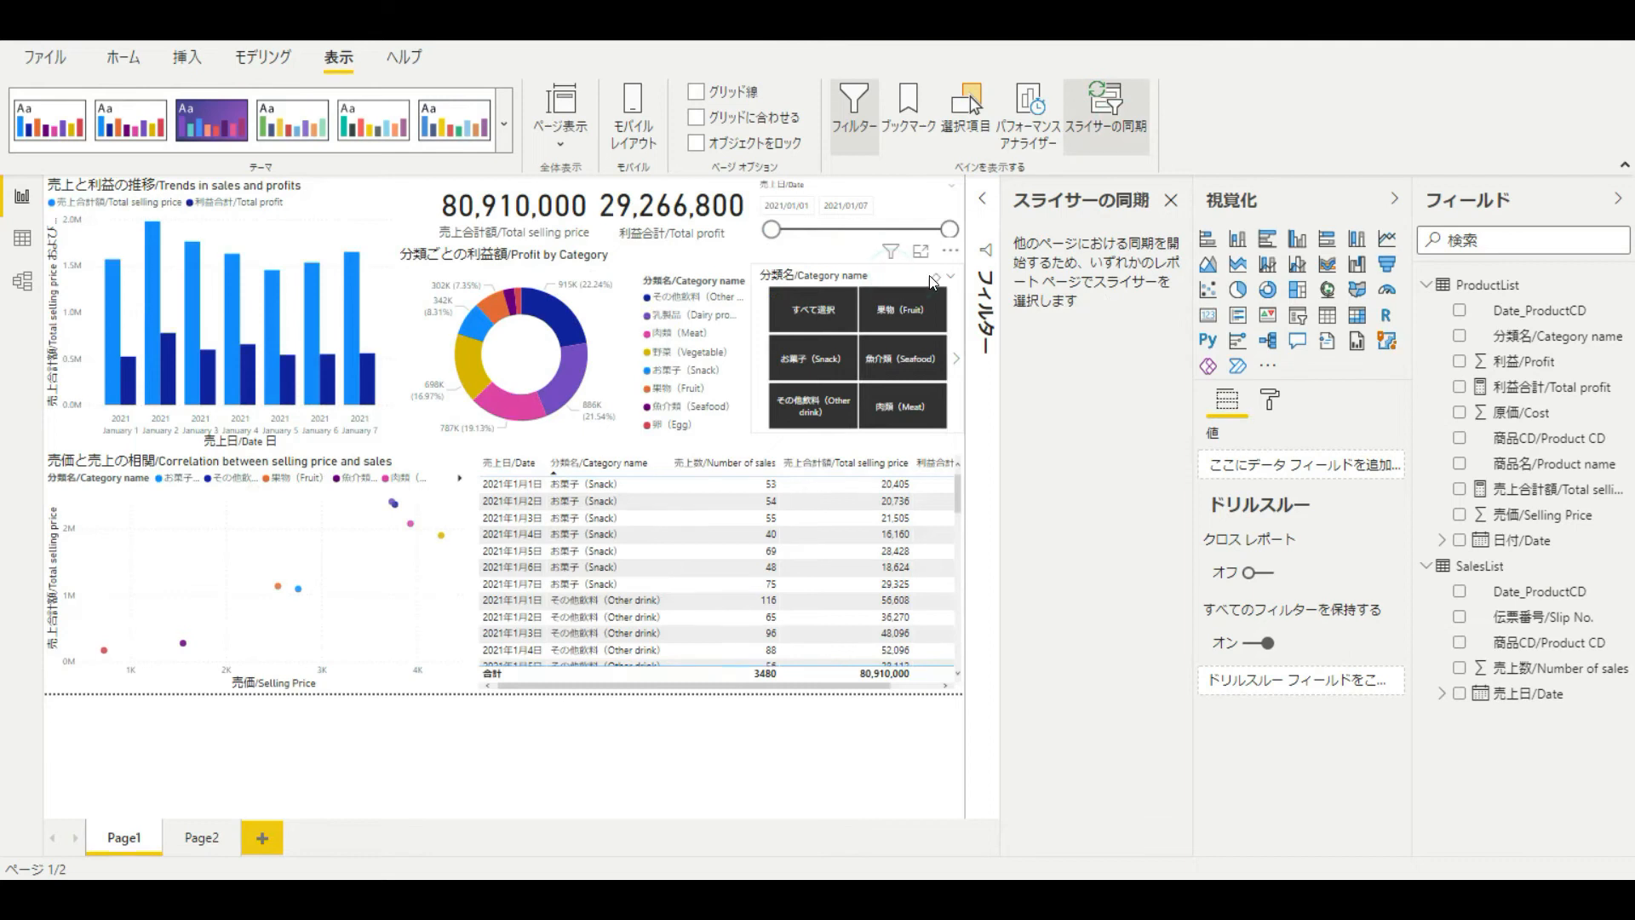
pyautogui.click(893, 274)
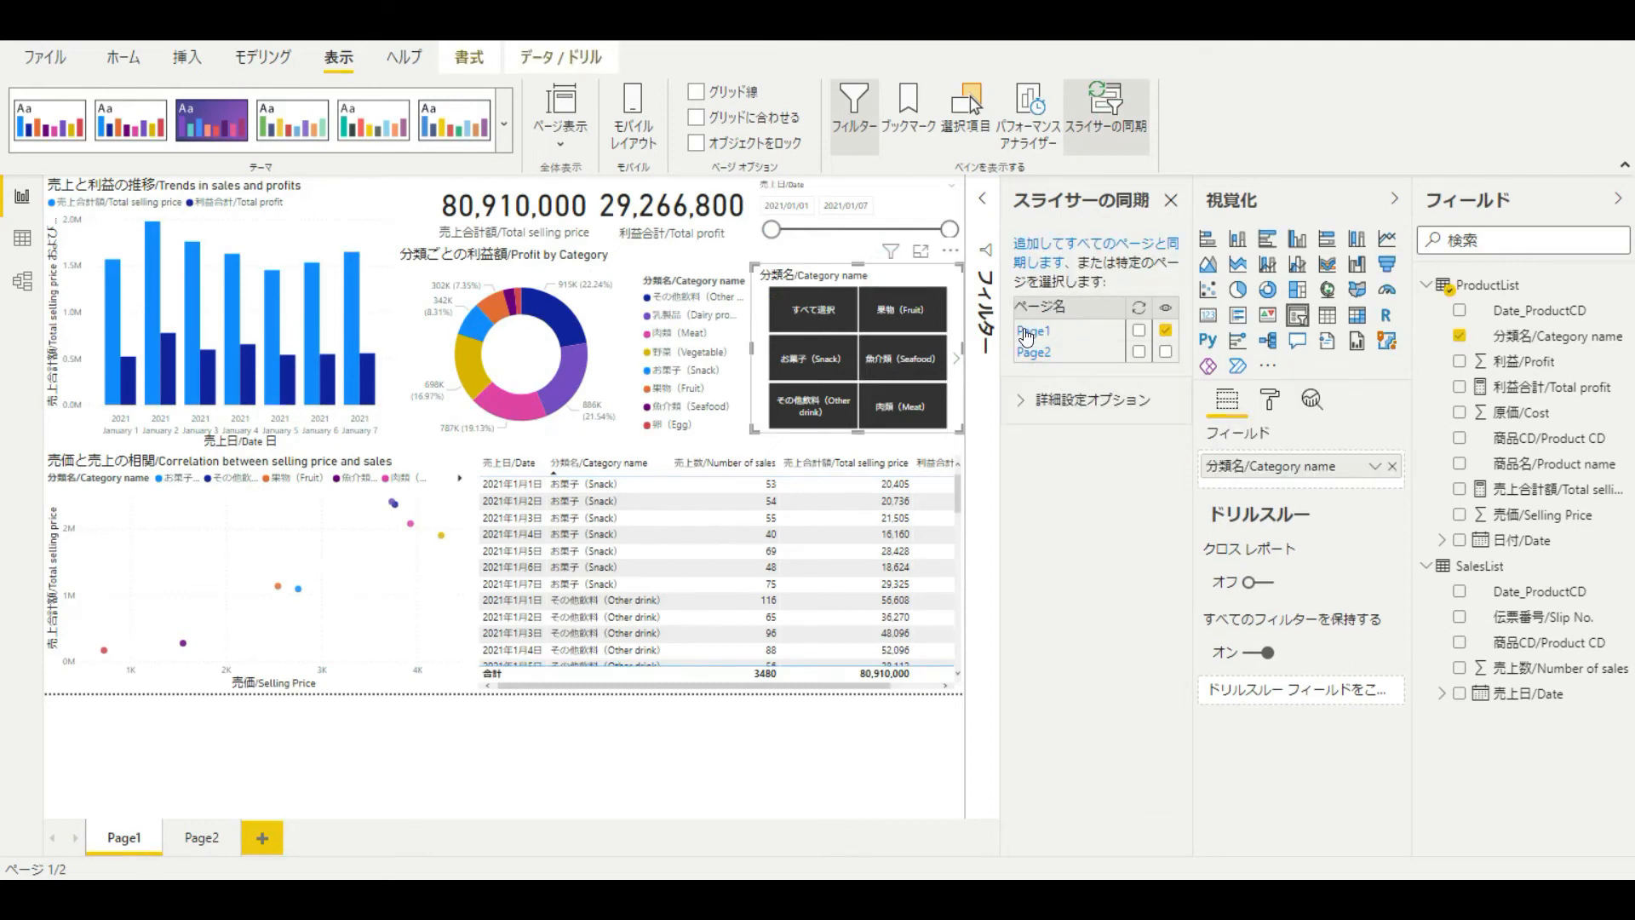
pyautogui.click(1166, 352)
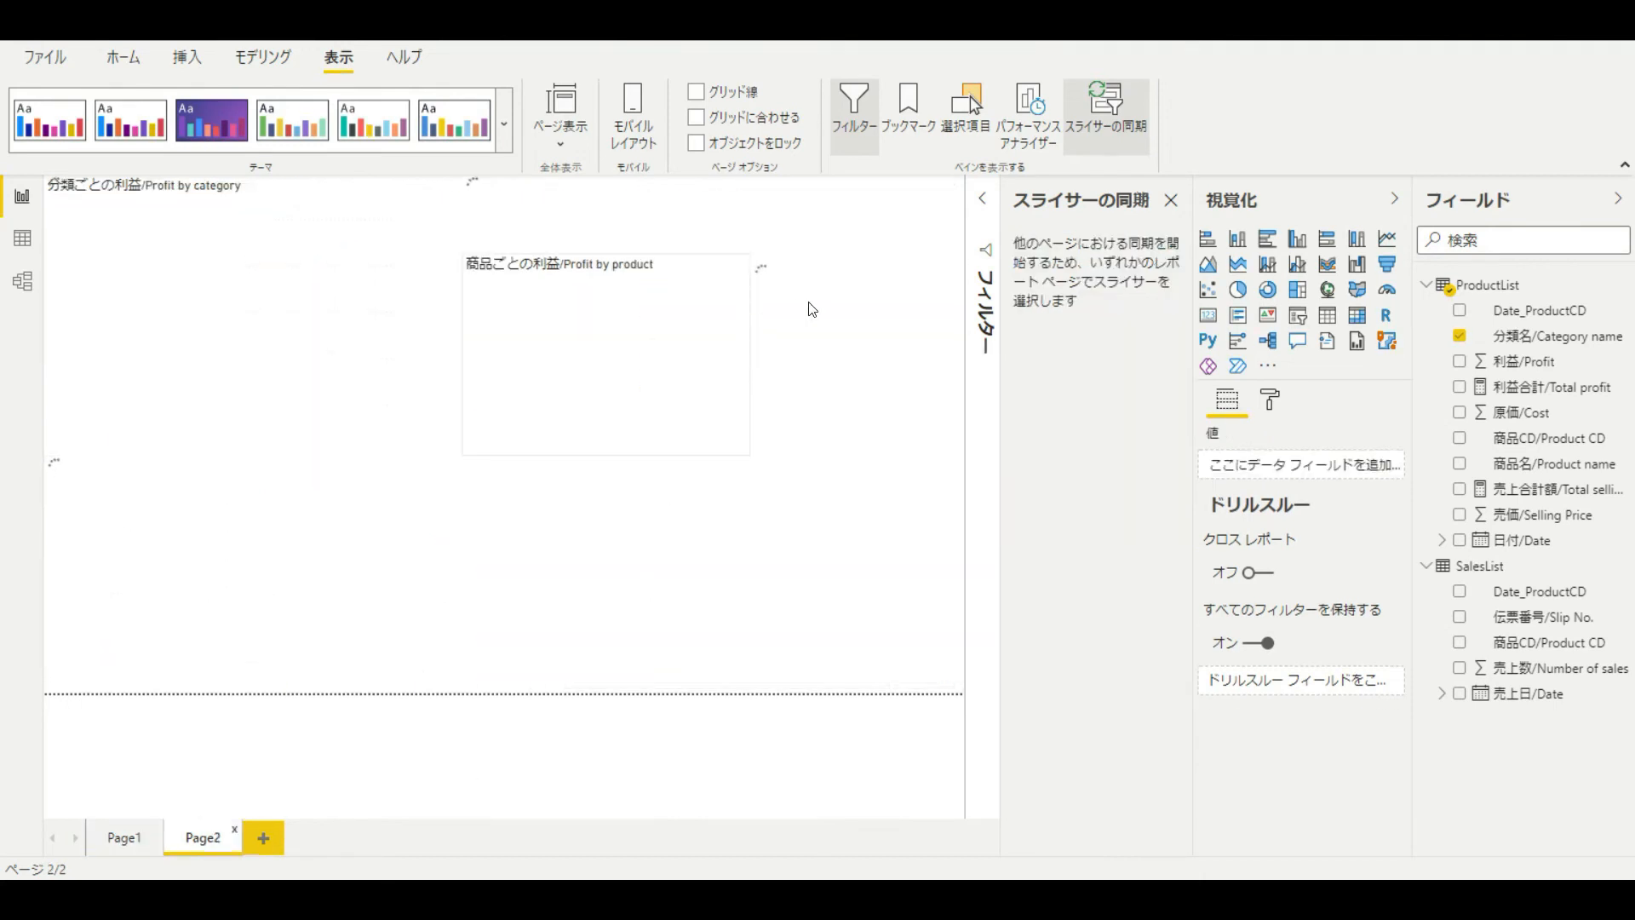
# Step: Select 魚介類 (Seafood) and 肉類 (Meat) in Page1's category slicer and check the visuals on Page2
pyautogui.click(898, 361)
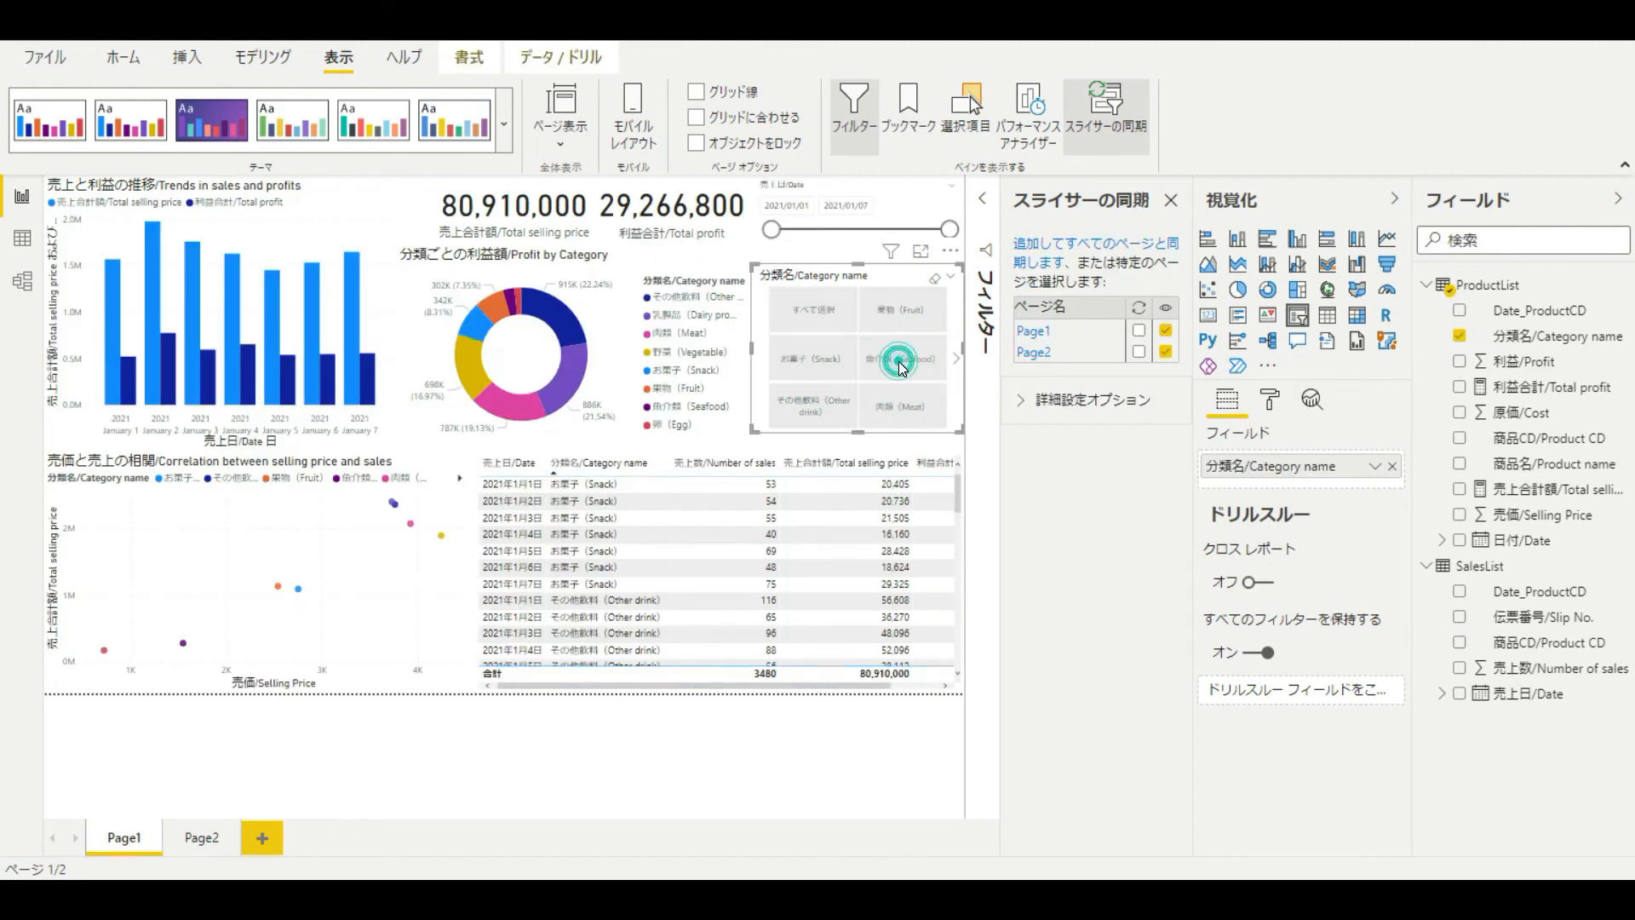
pyautogui.keyDown('ctrl'); pyautogui.click(900, 404); pyautogui.keyUp('ctrl')
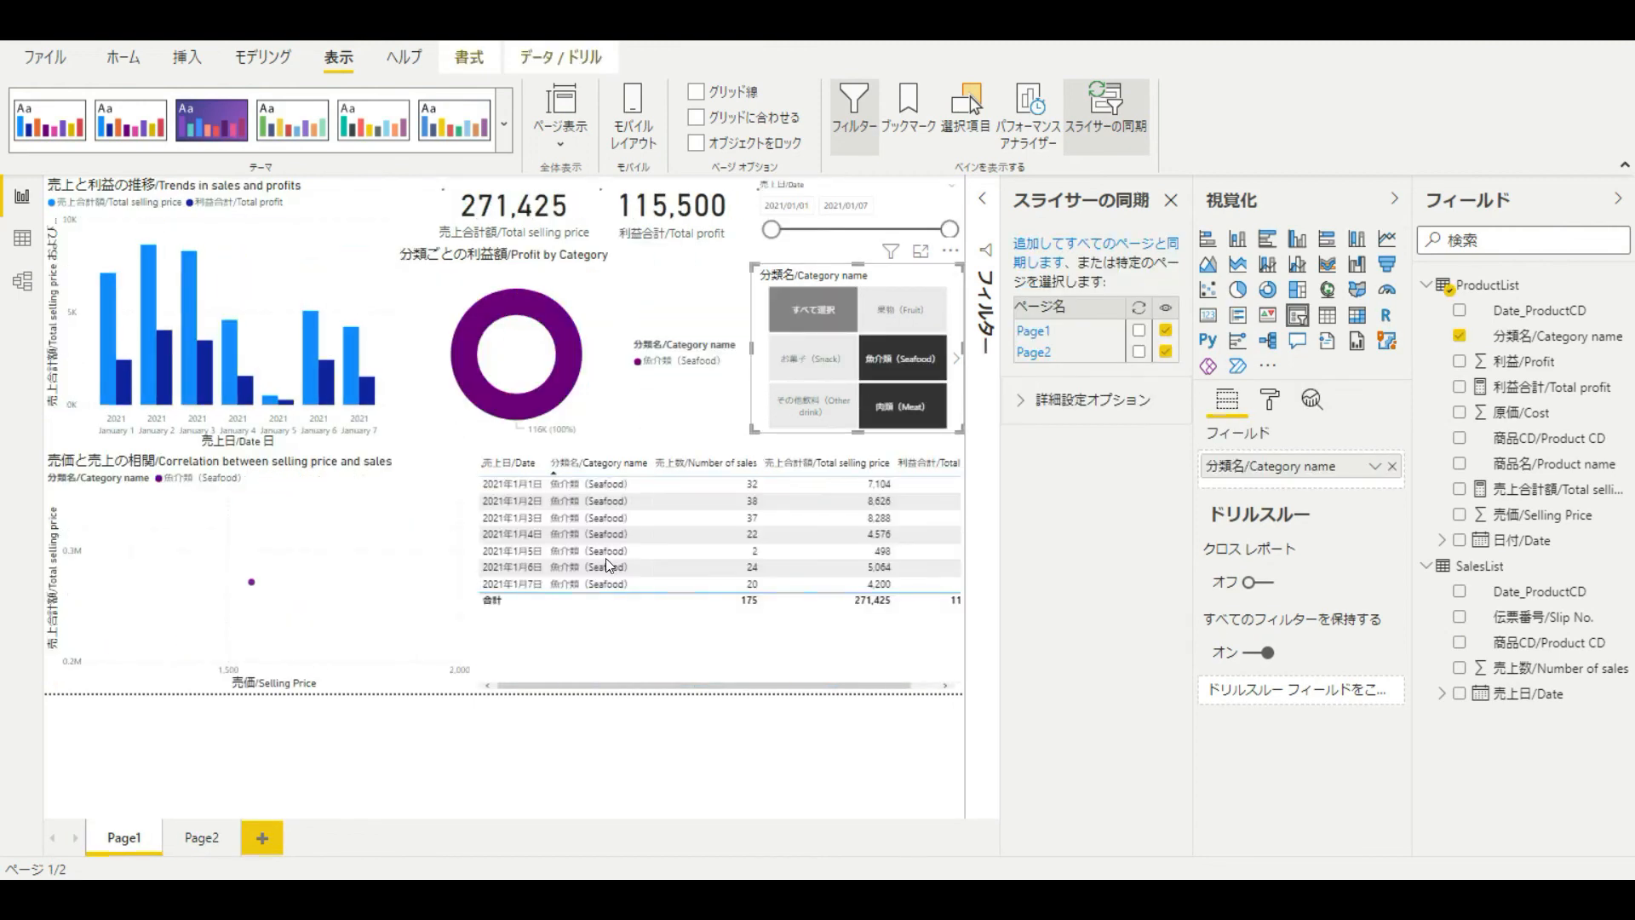
pyautogui.click(191, 841)
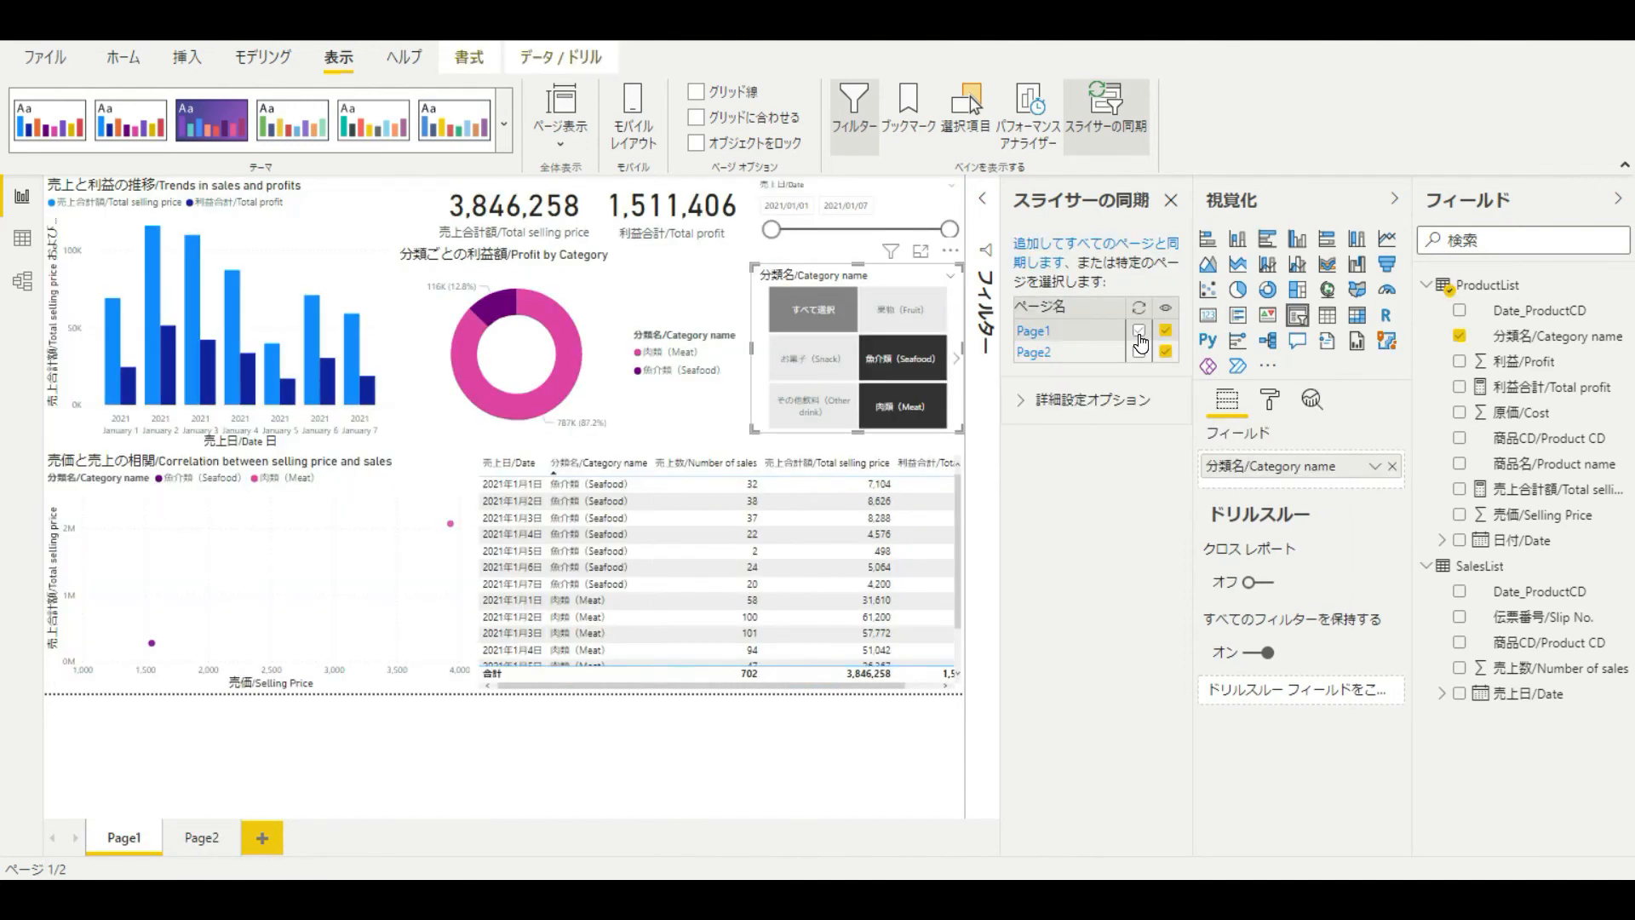
# Step: Enable syncing of the category slicer for both Page1 and Page2, and check the slicer selection on Page2
pyautogui.click(1140, 332)
pyautogui.click(1140, 352)
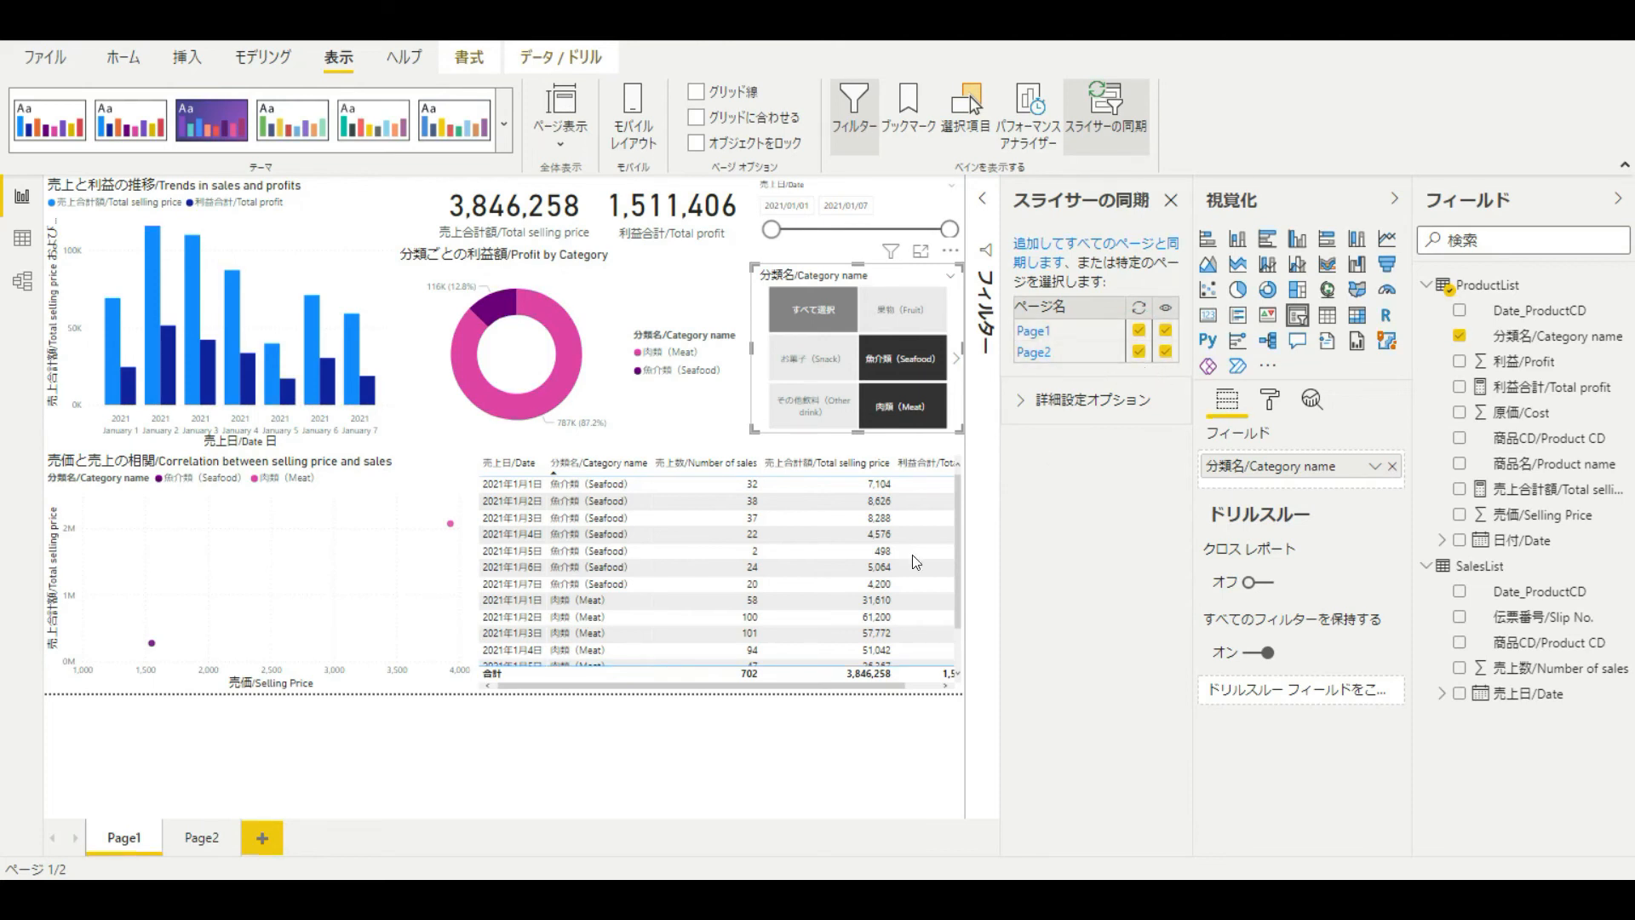
pyautogui.click(185, 846)
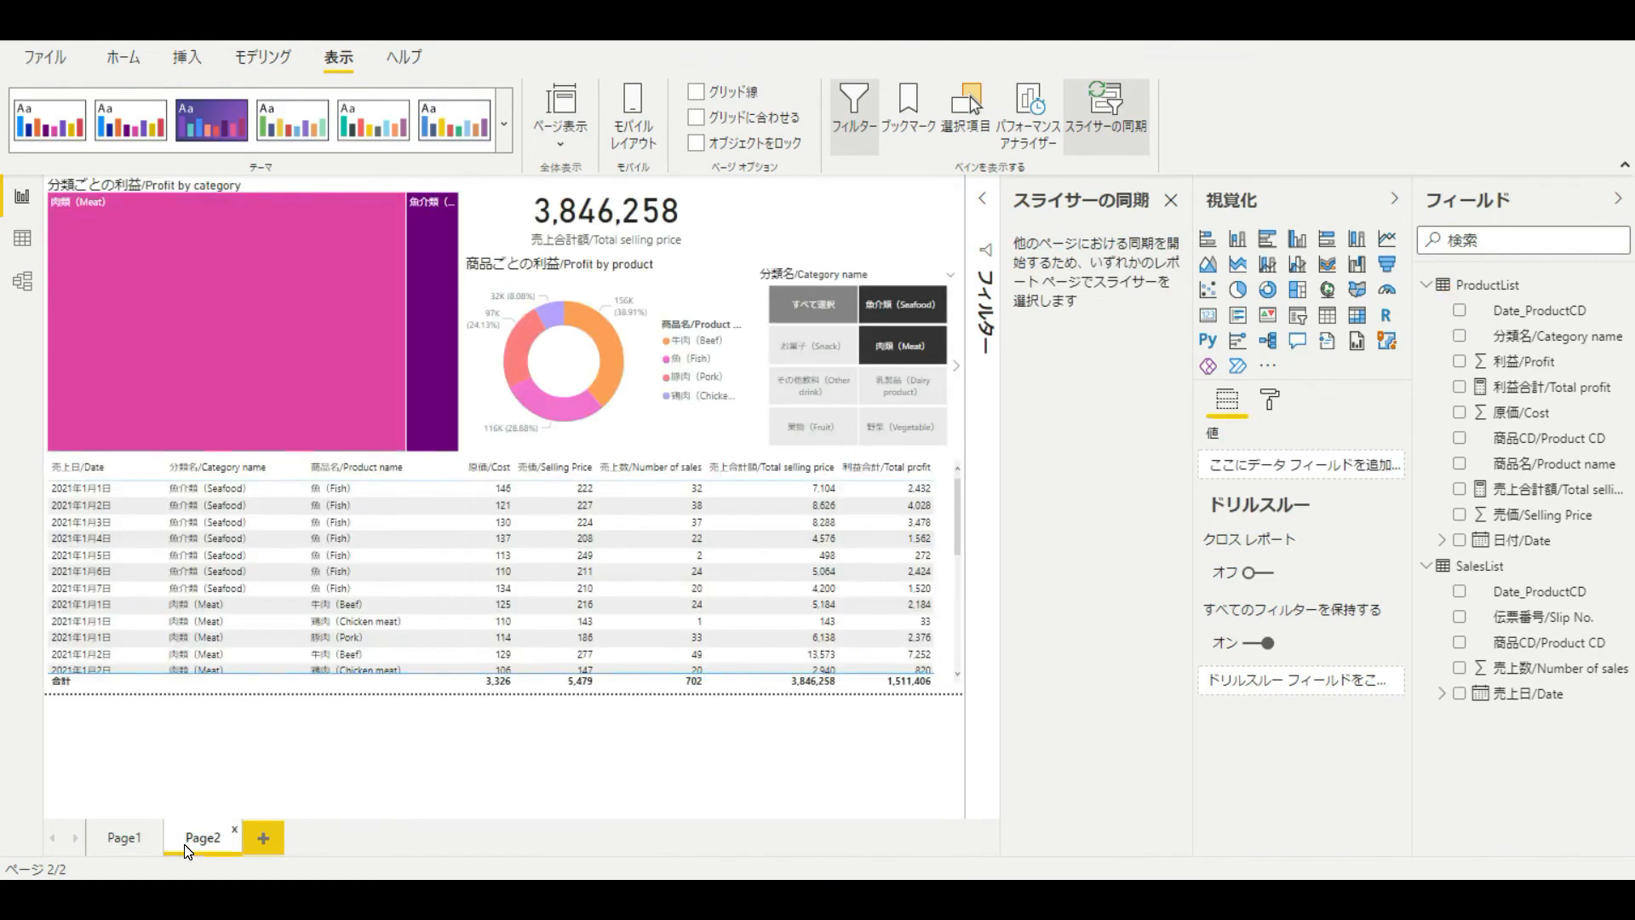
# Step: Add その他飲料 (Other drink) to the category slicer selection on Page1 and view Page2 to test the sync
pyautogui.click(120, 841)
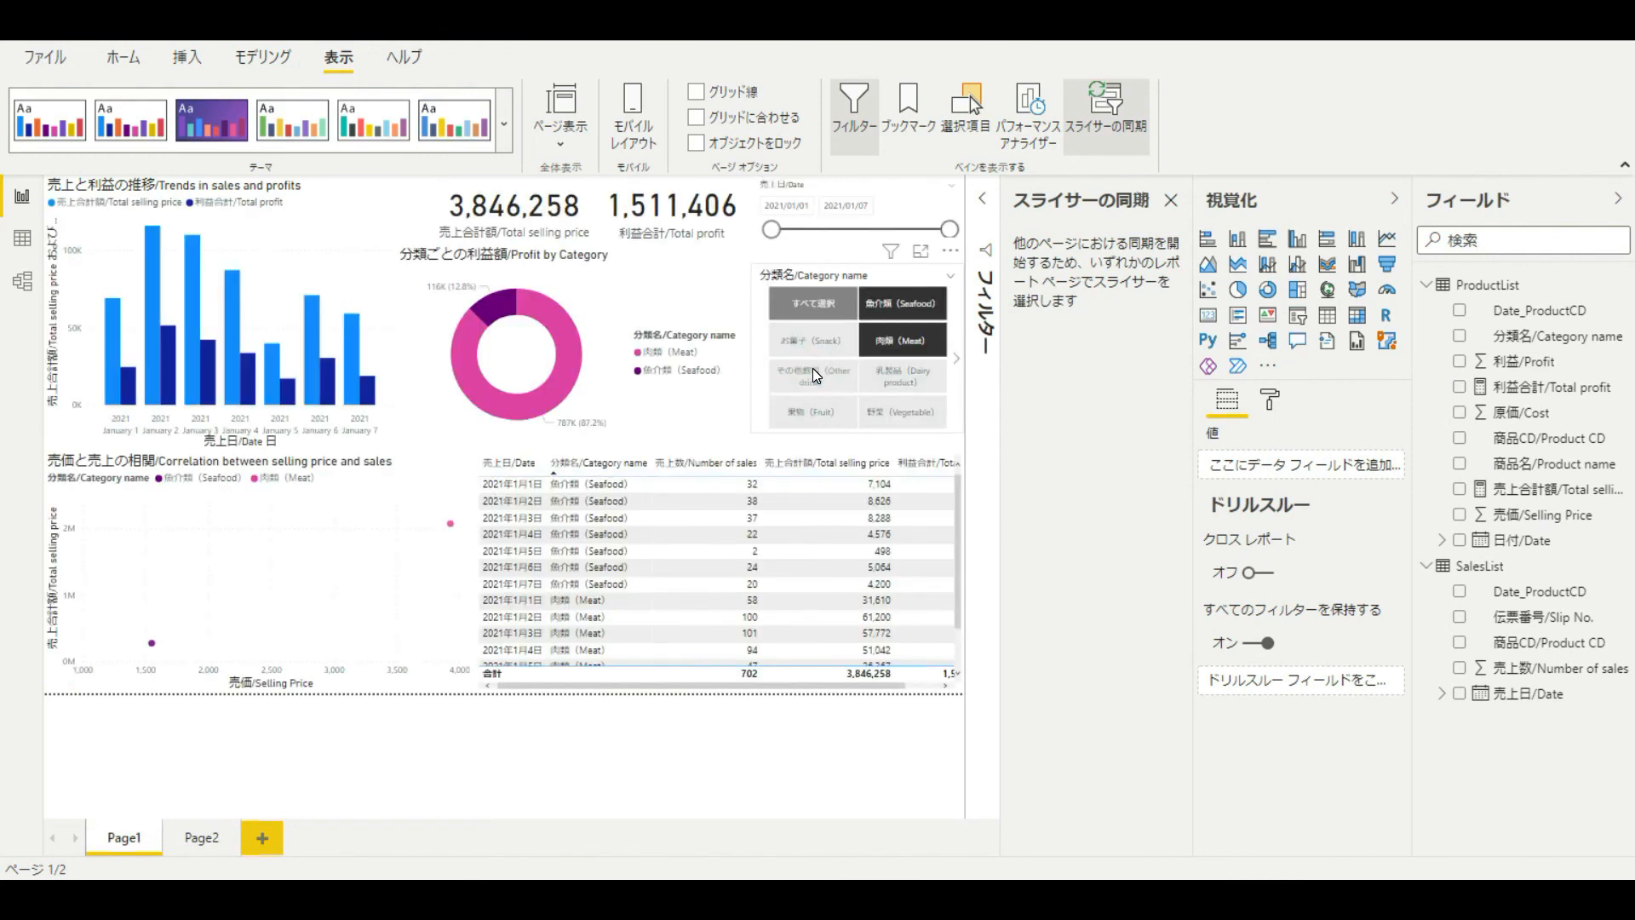
pyautogui.keyDown('ctrl'); pyautogui.click(813, 368); pyautogui.keyUp('ctrl')
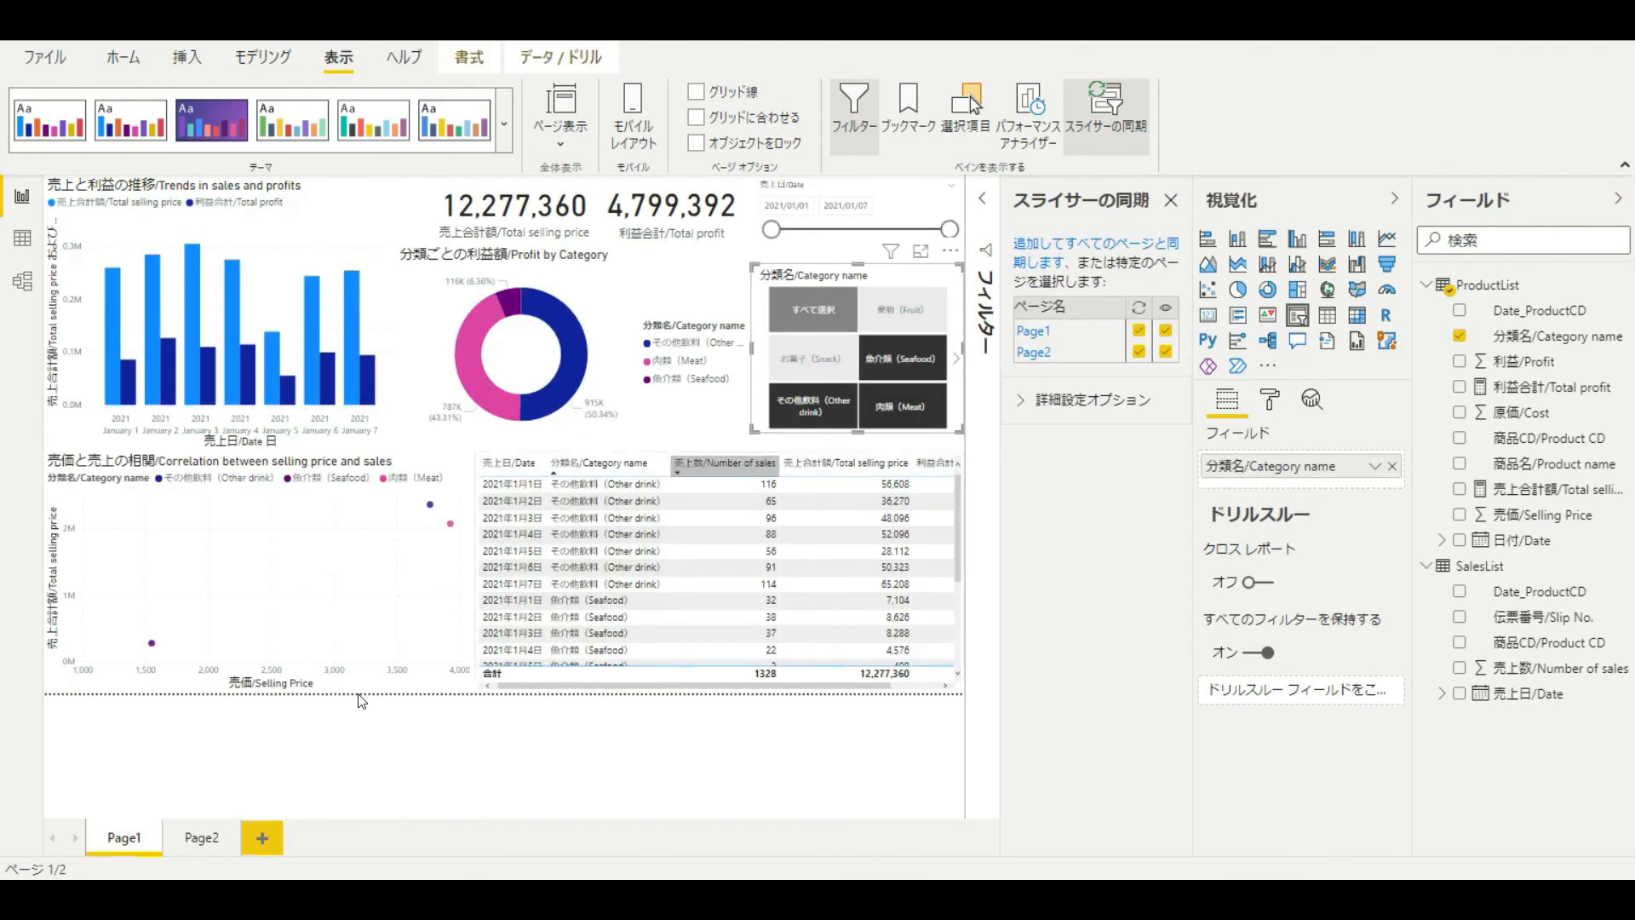
pyautogui.click(203, 838)
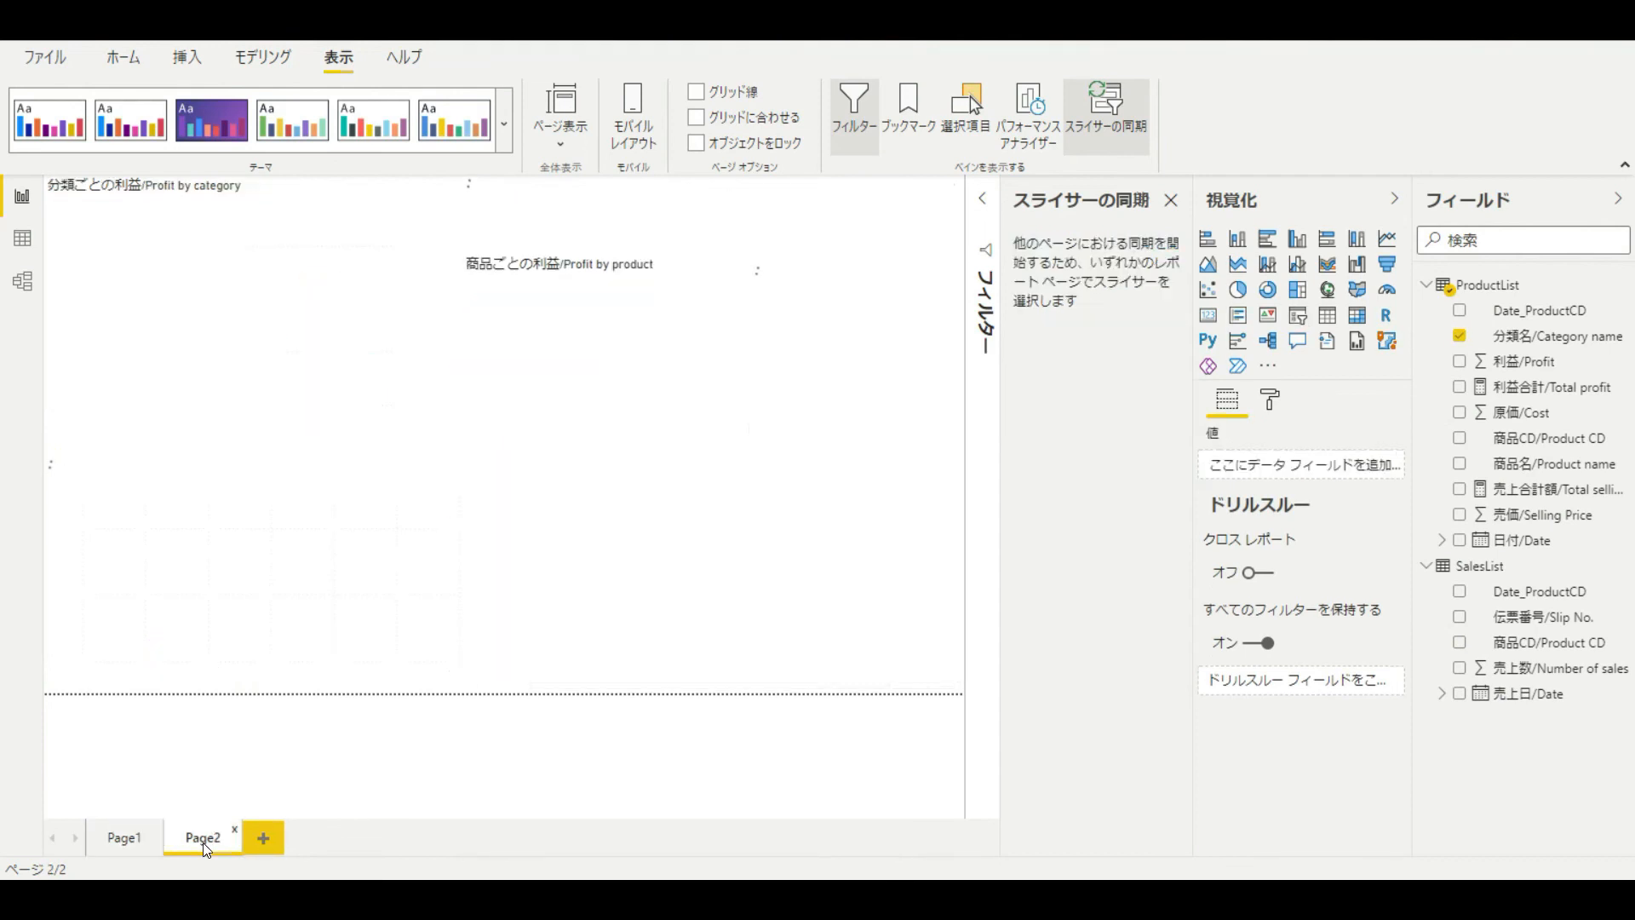